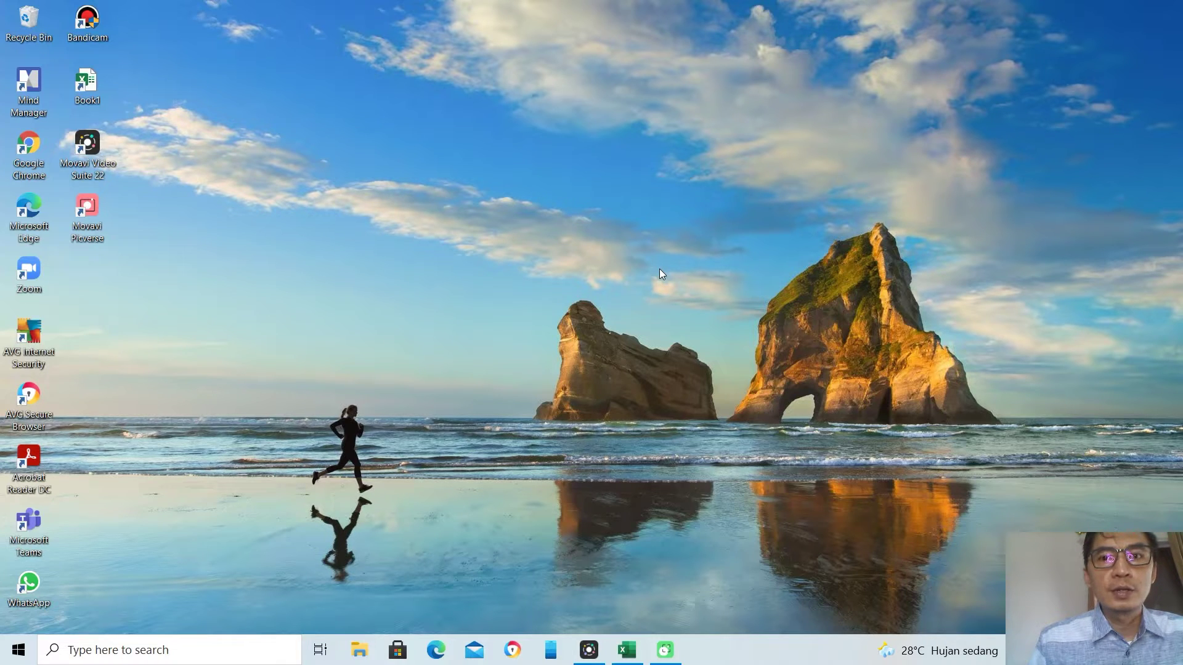
Step: Launch Excel, create a blank workbook and maximize its window
left_click(19, 650)
left_click(375, 214)
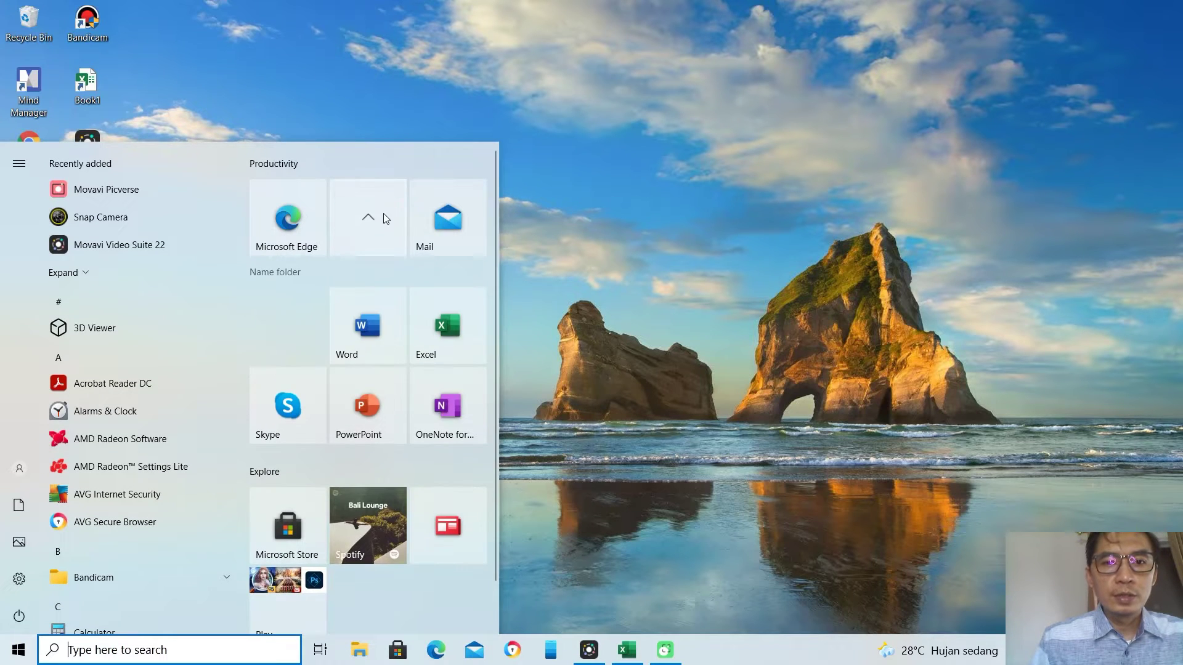
left_click(435, 339)
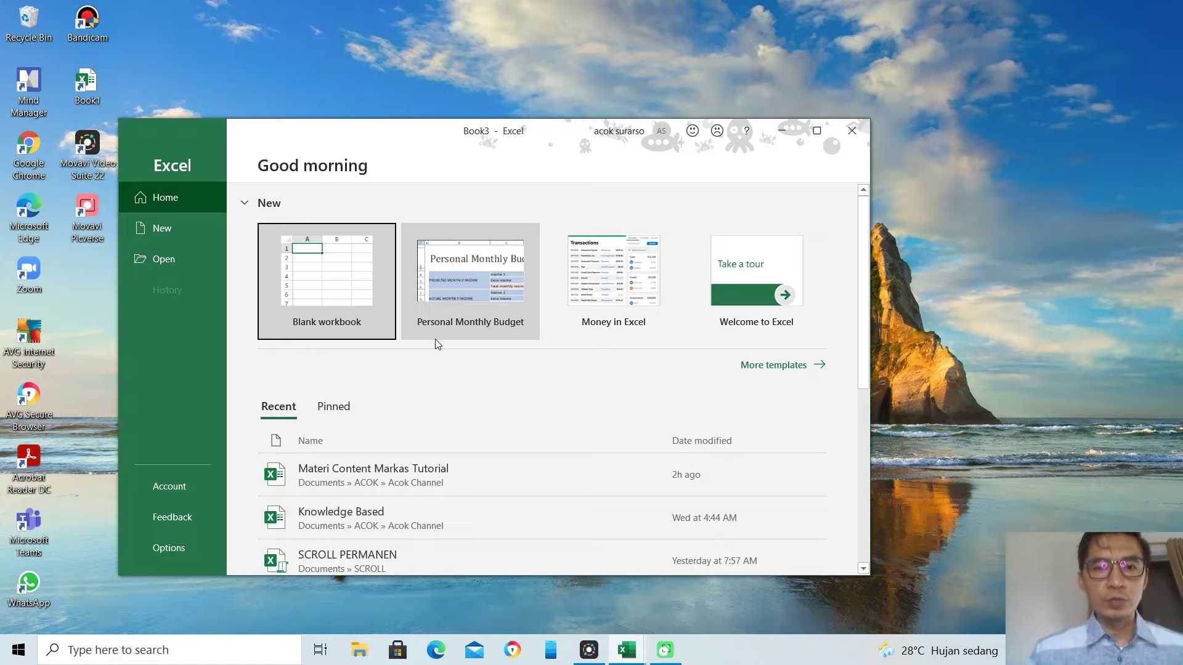
left_click(364, 308)
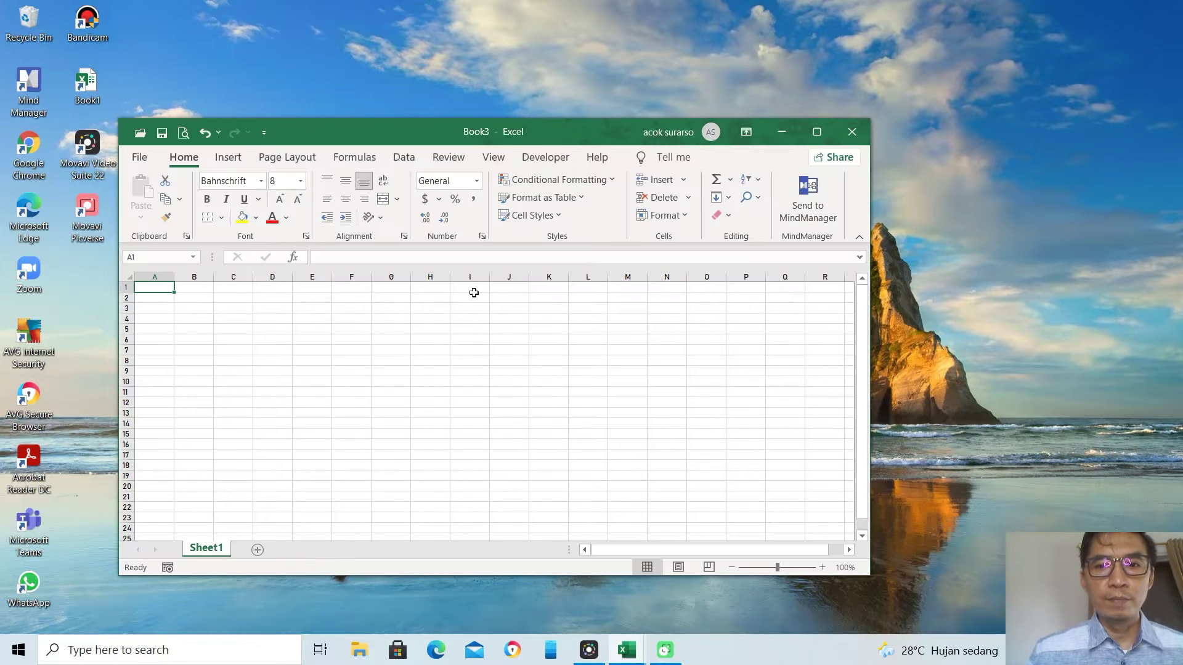
left_click(817, 132)
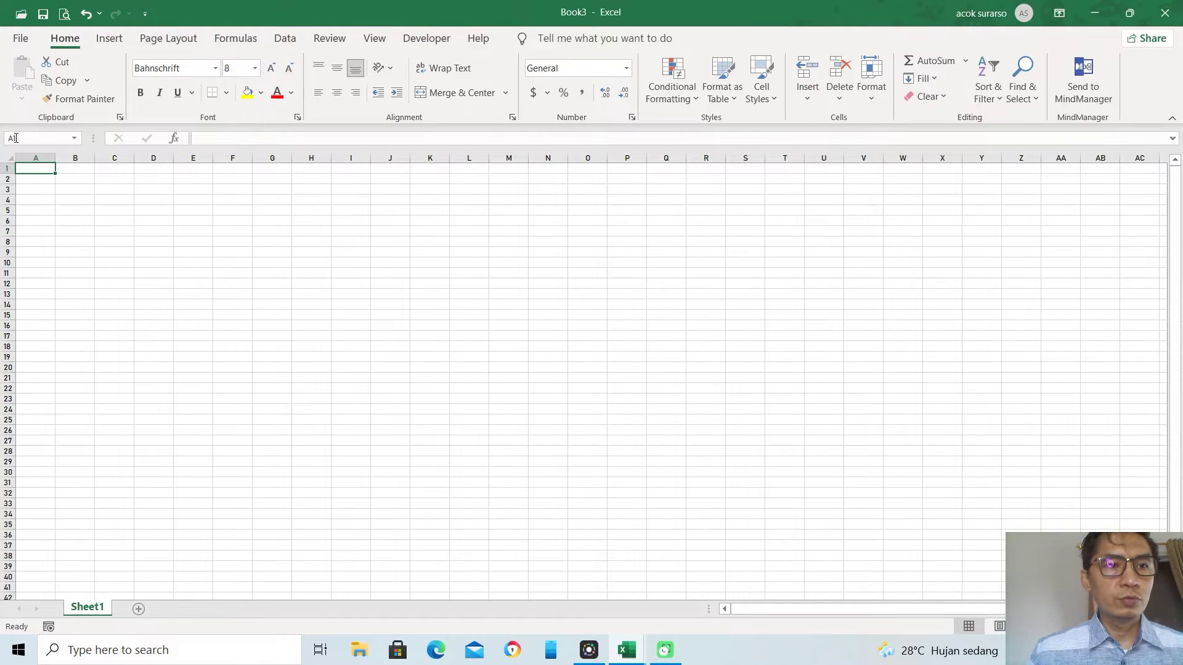
Step: Set all cells of the sheet to top and left alignment, finishing with cell A1 selected
left_click(10, 158)
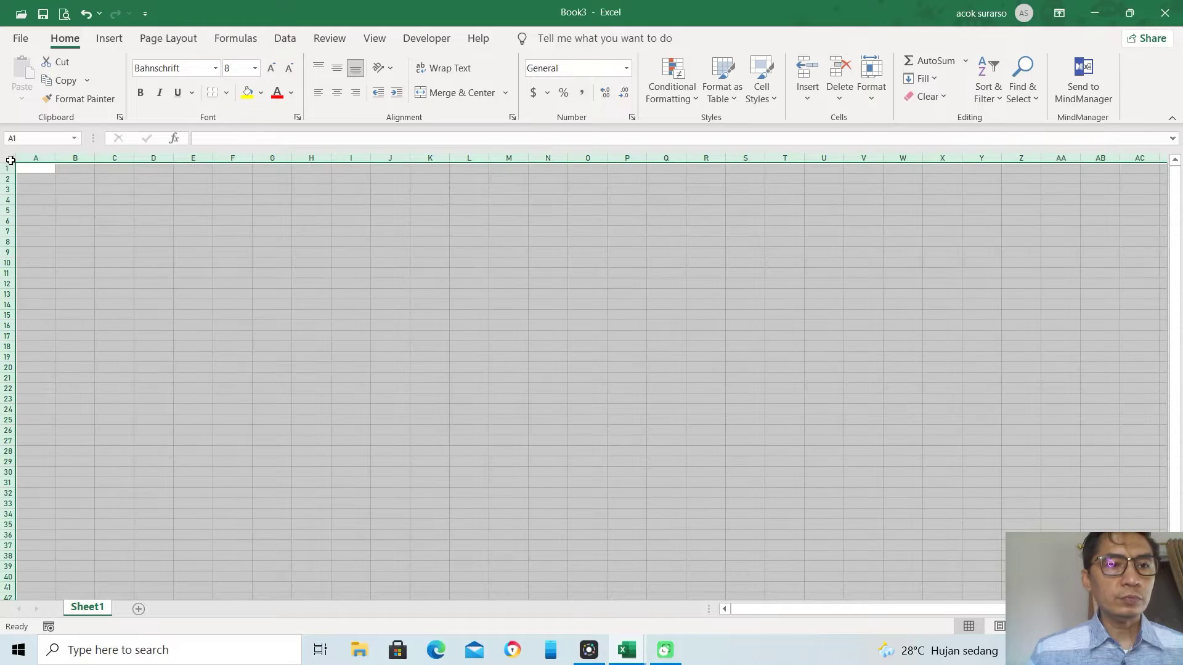
left_click(318, 68)
left_click(318, 92)
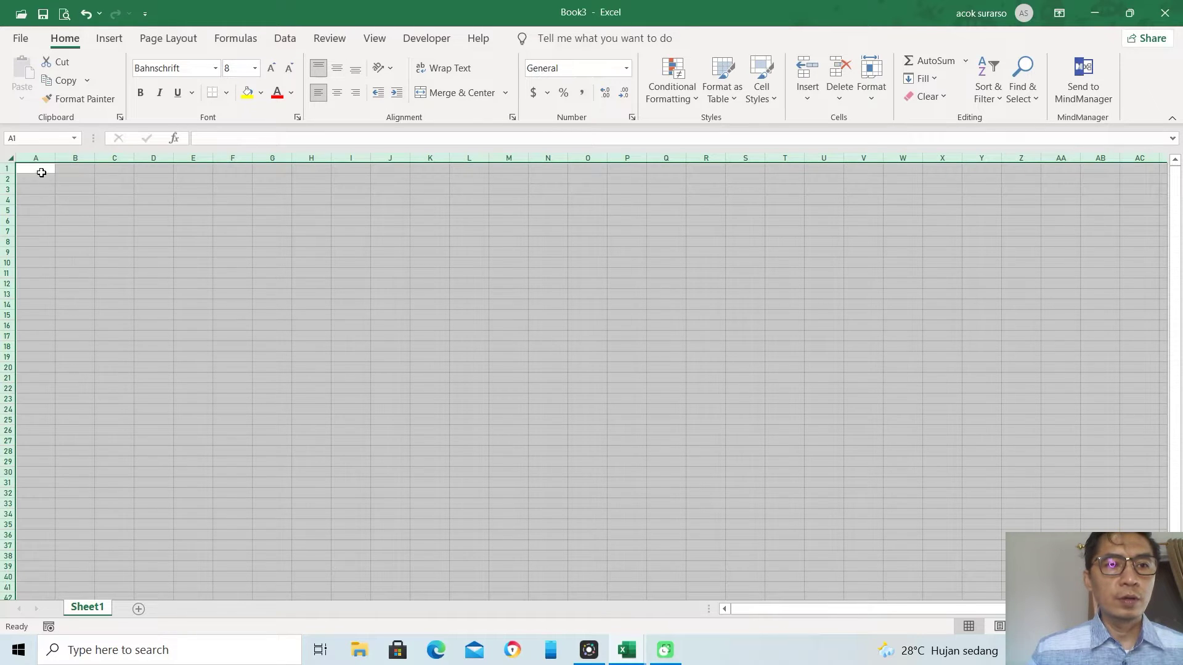
left_click(41, 169)
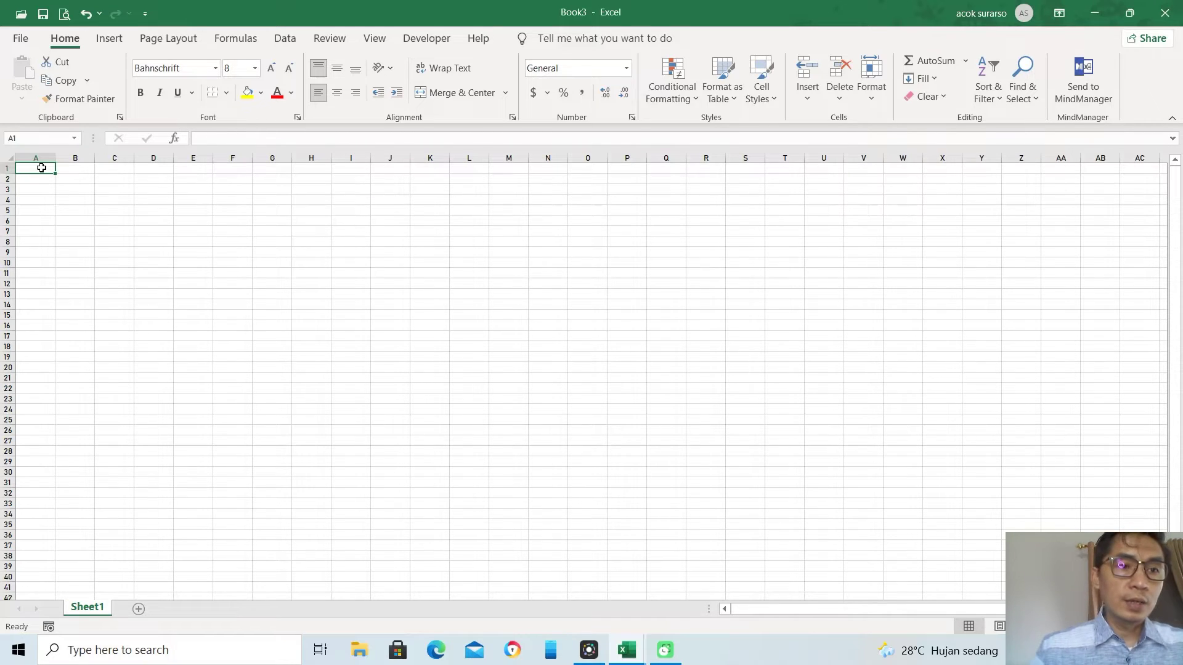
Step: Enter the formula =9+19 in cell A5 and centre that cell horizontally
left_click(35, 208)
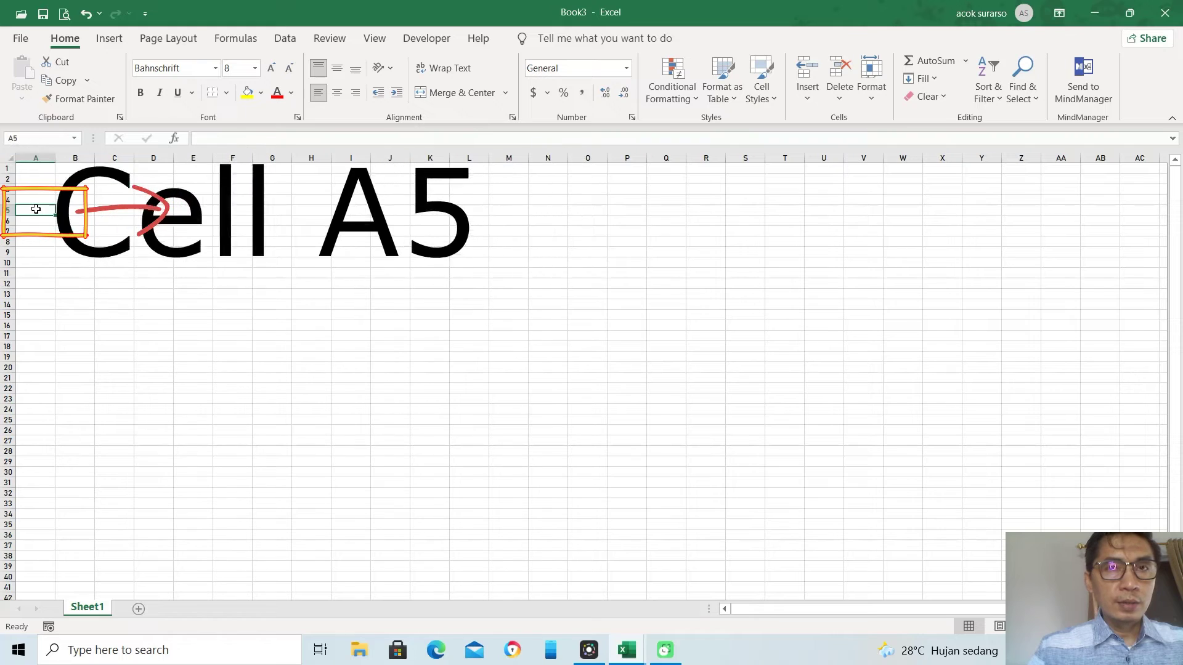
type("=")
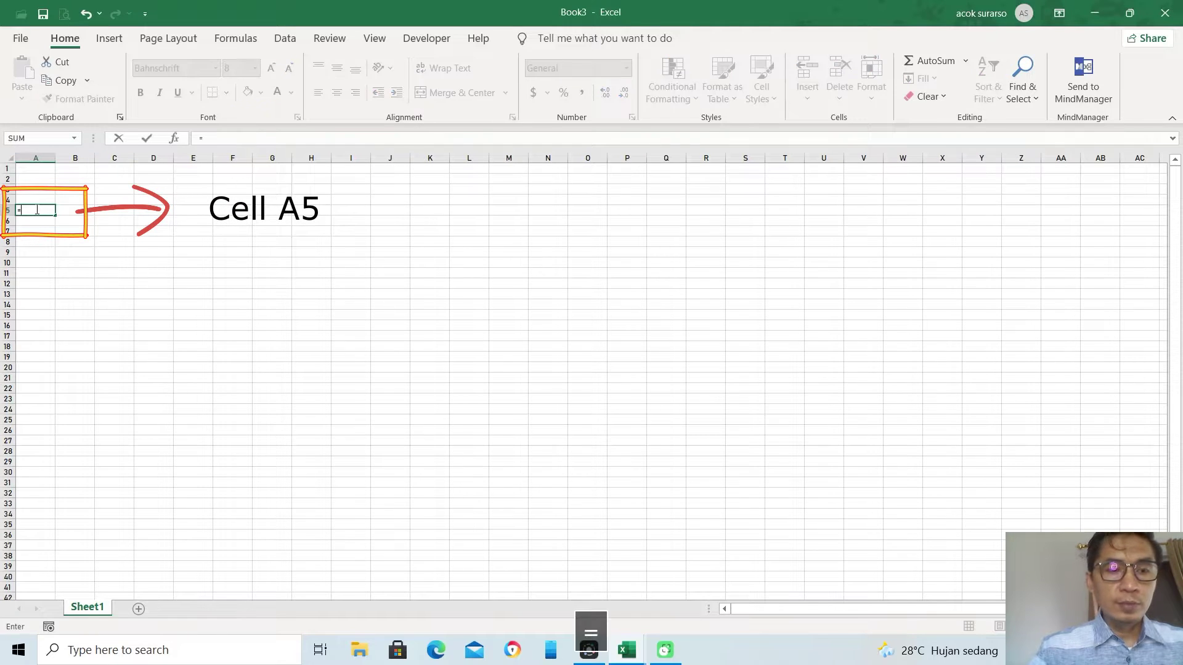
type("9+")
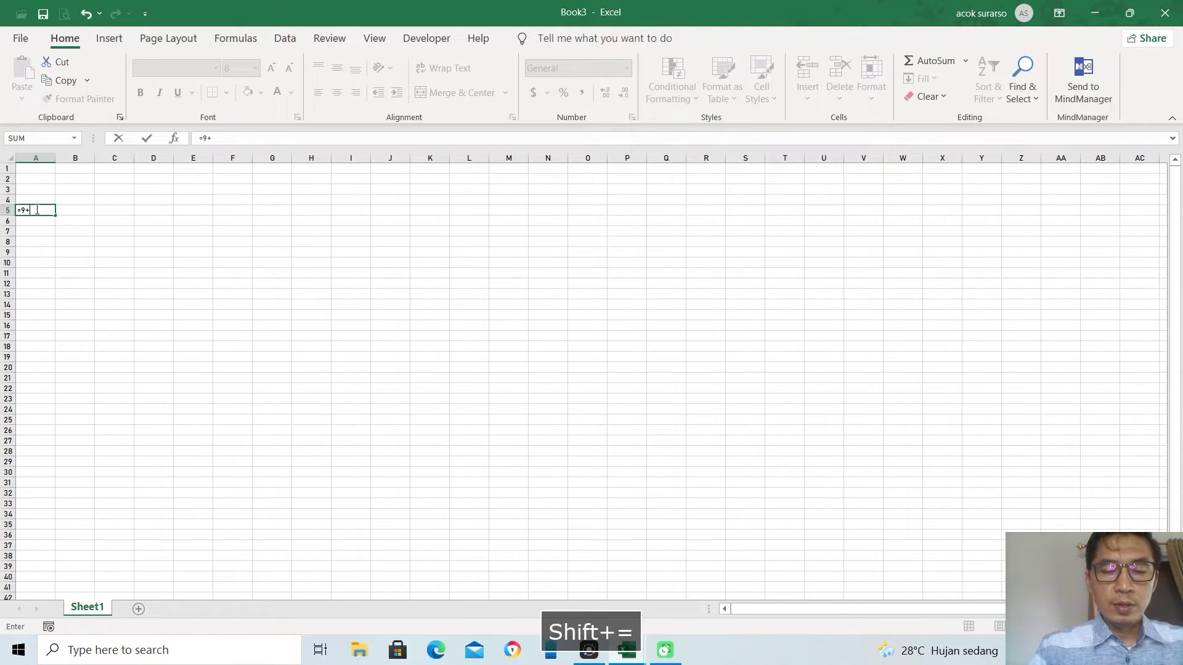
type("19")
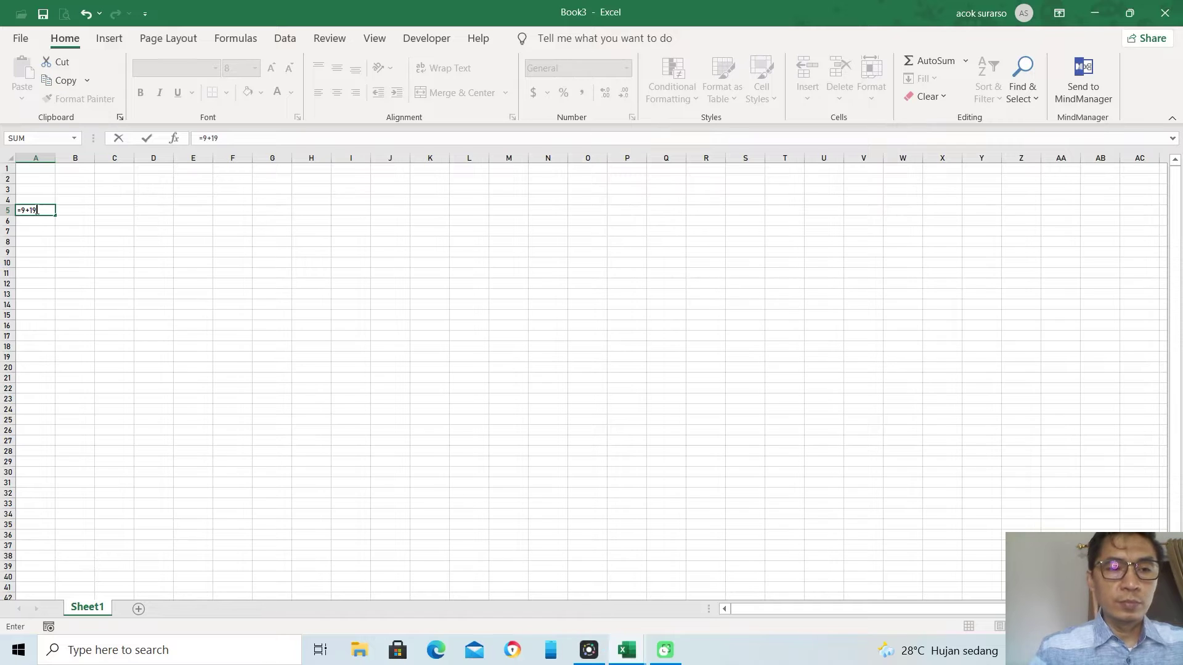
key("Return")
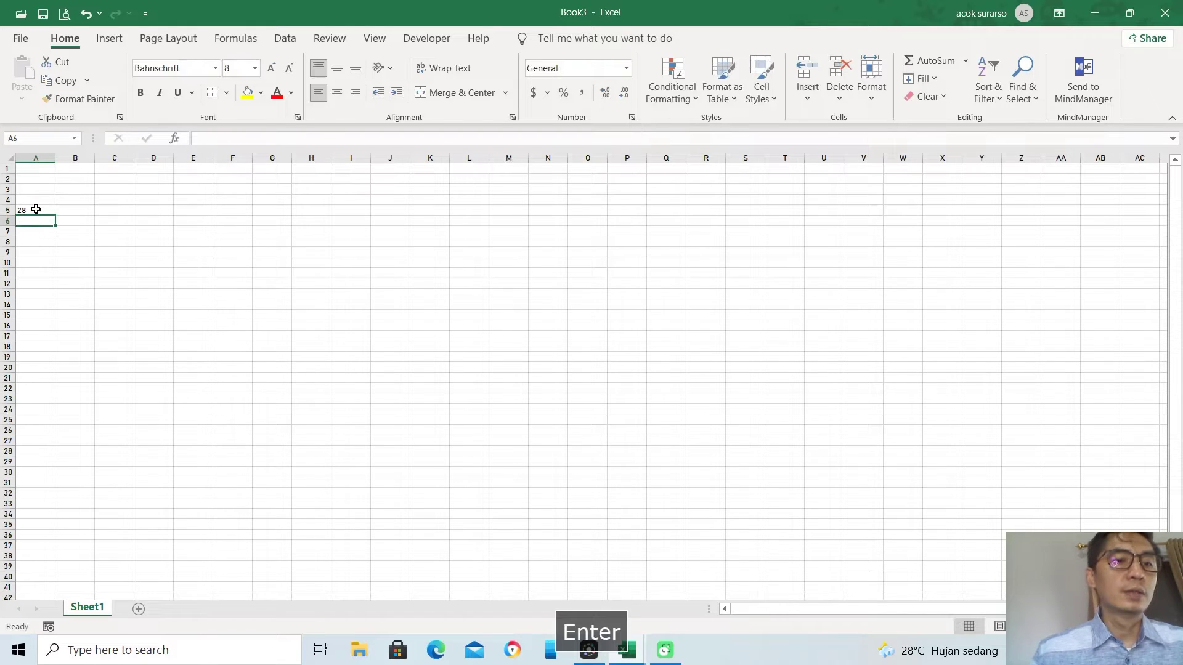
left_click(35, 209)
left_click(337, 92)
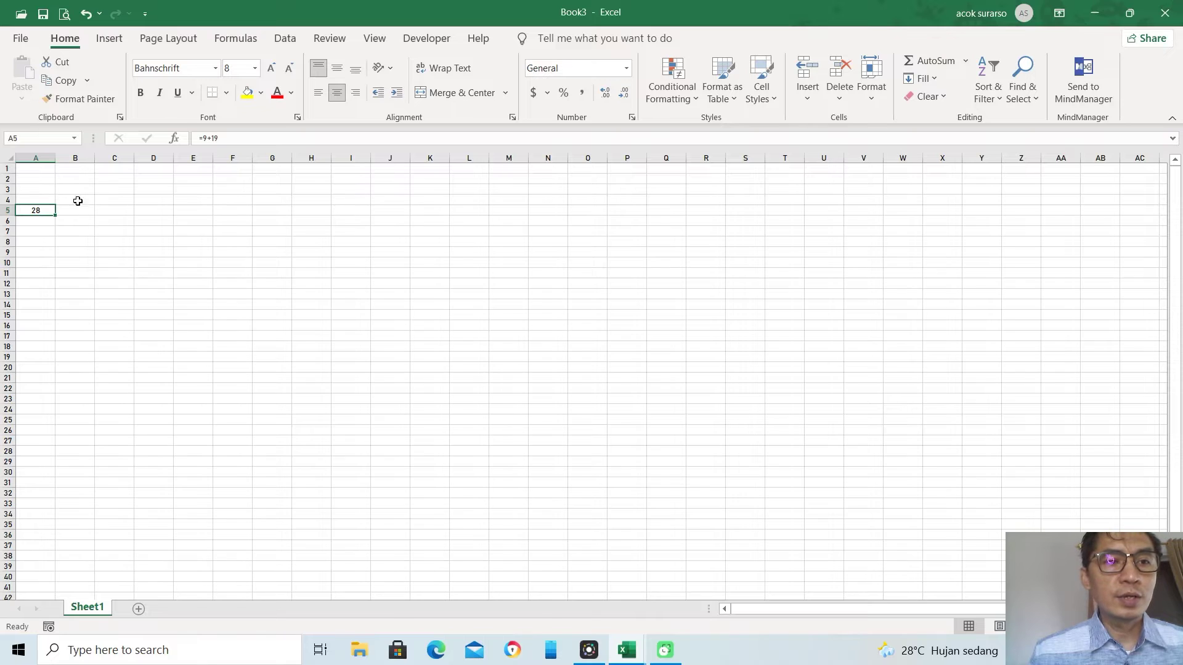
Step: Enter the value 5 in both cell B1 and cell B2
left_click(43, 158)
left_click(82, 159)
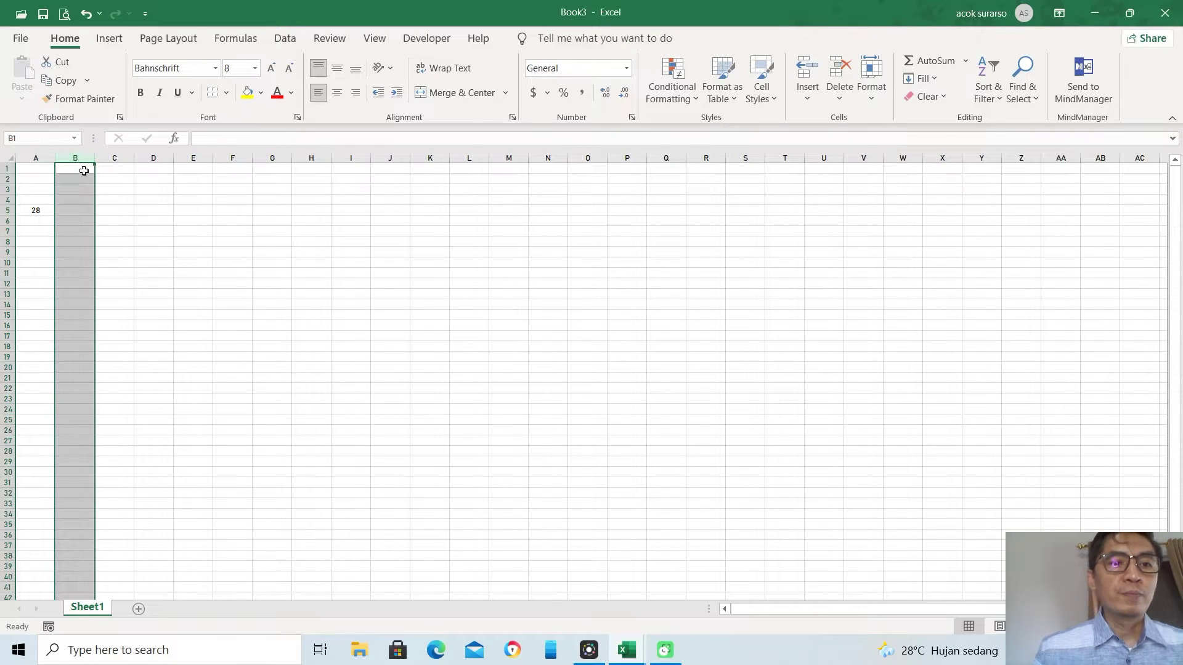
left_click(86, 167)
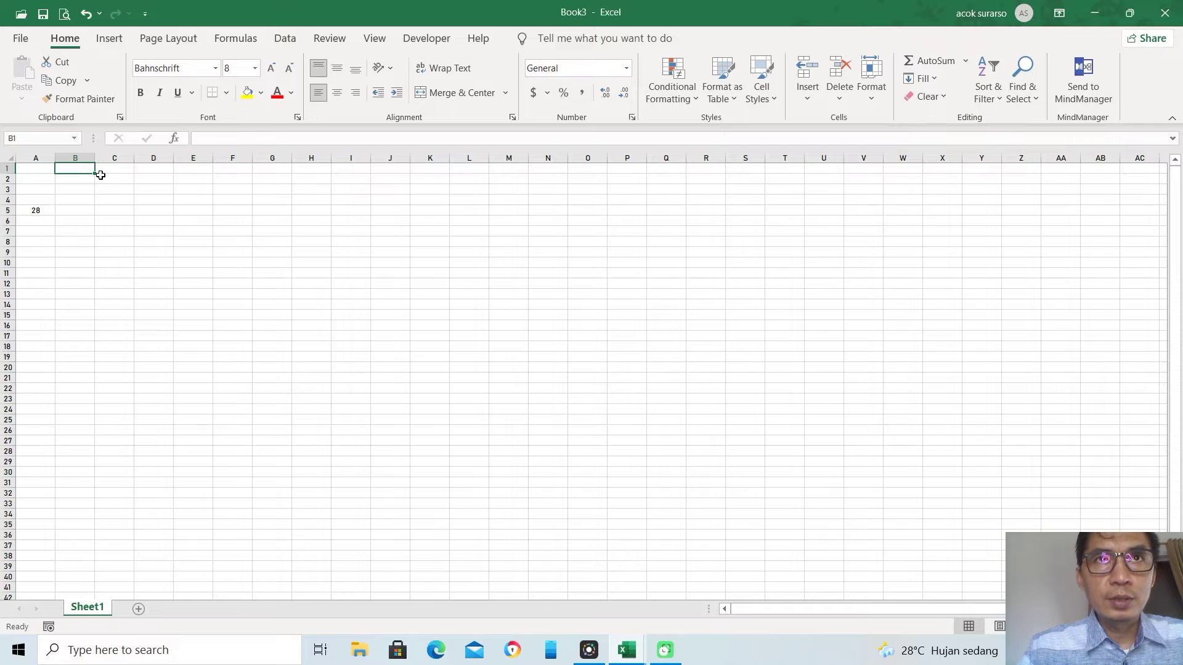
type("5")
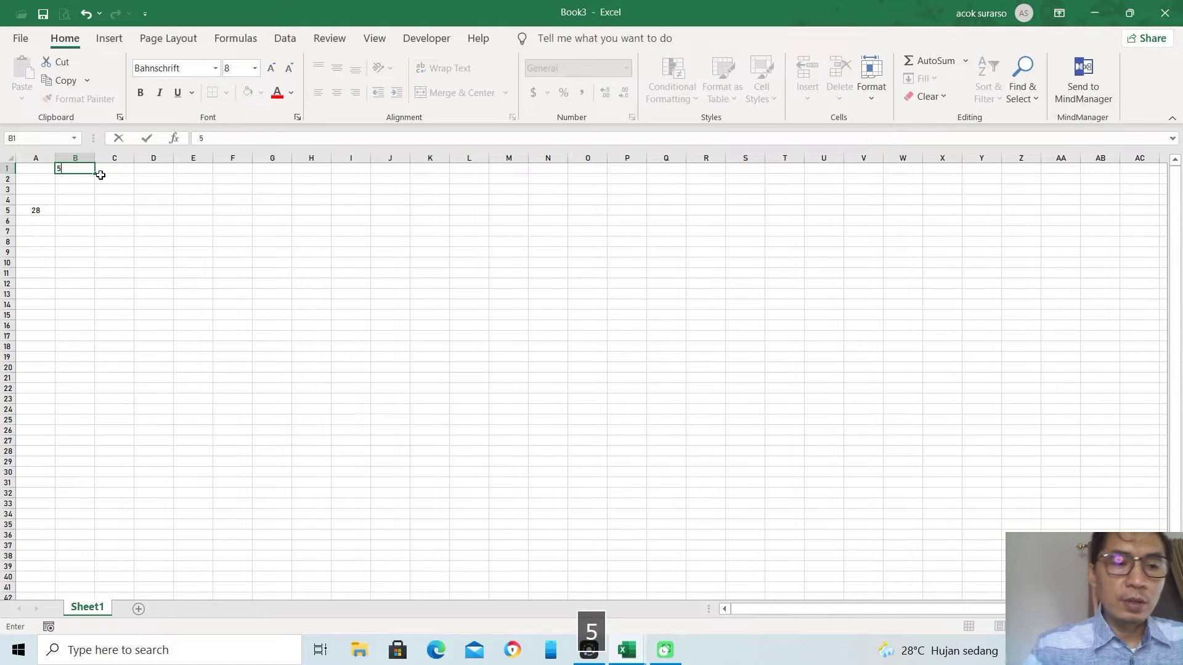
key("Tab")
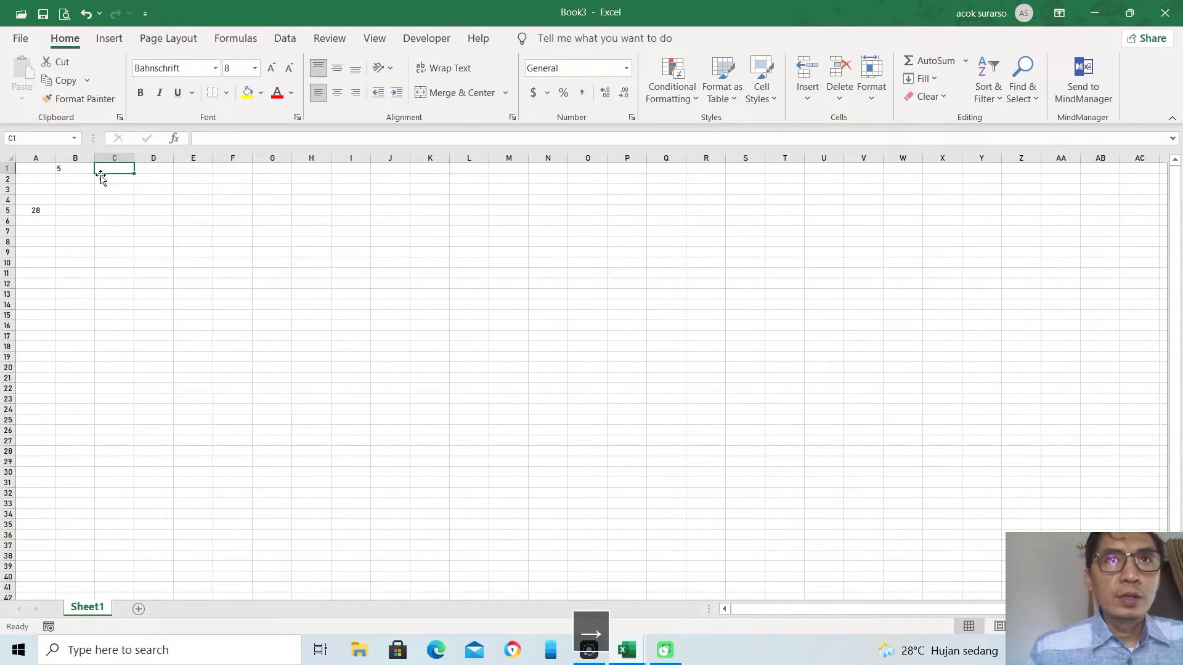
left_click(68, 179)
type("5")
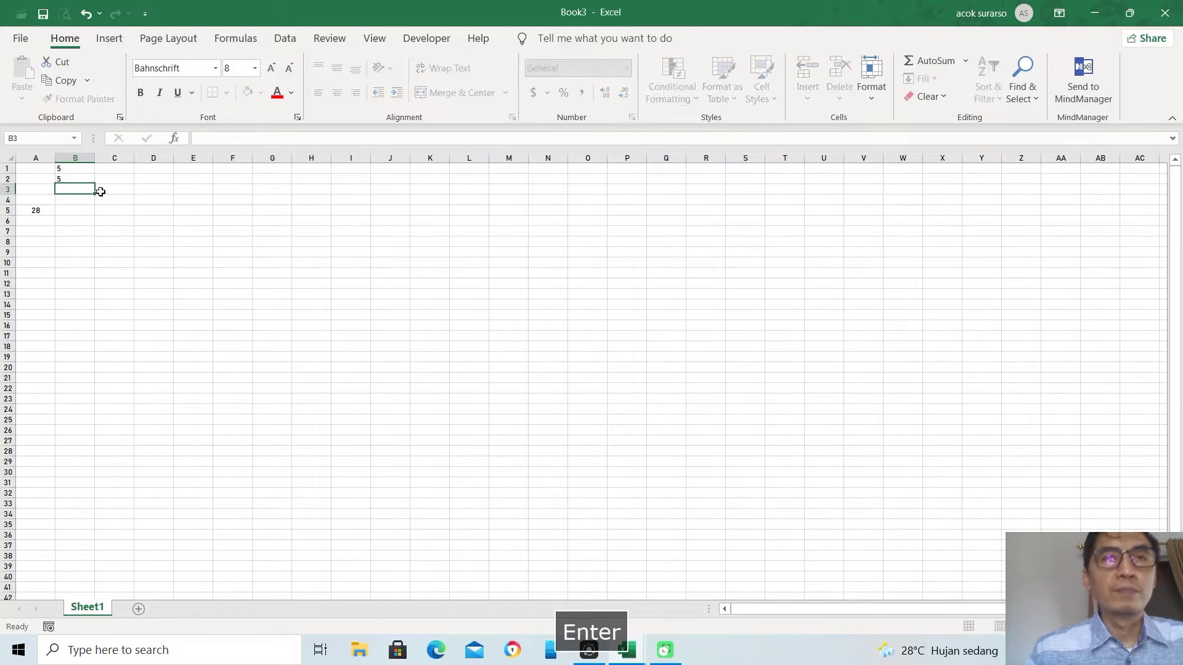
key("Return")
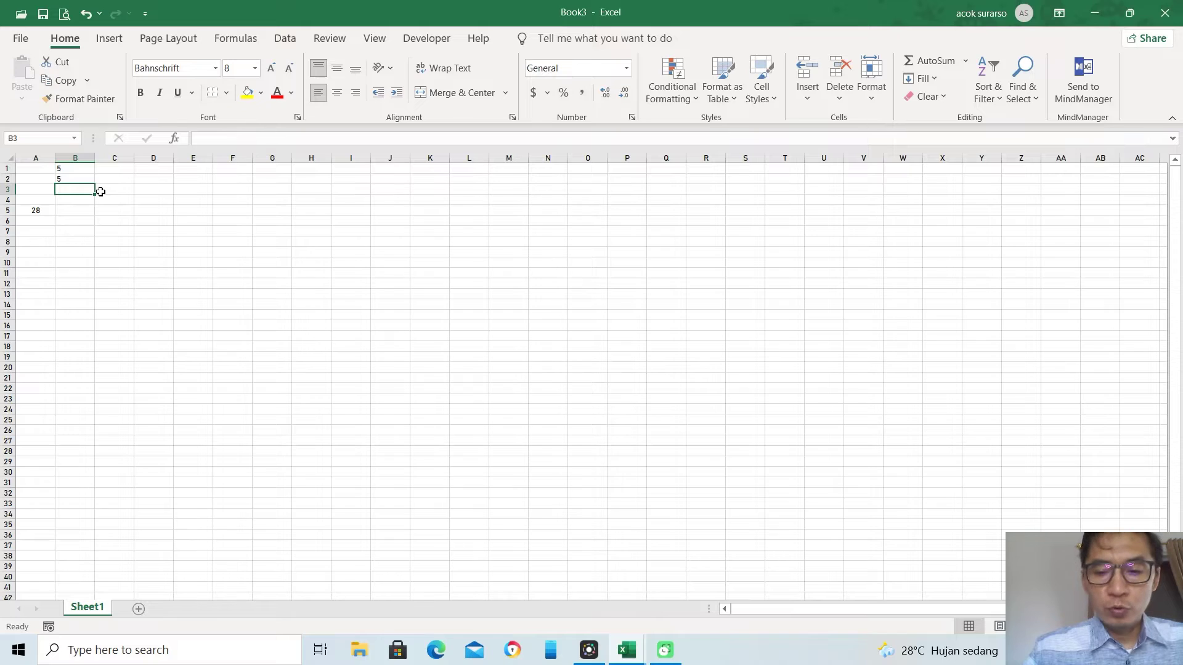
Step: Add the two numbers in column B with the formula =B1+B2 in cell B3, and review the formula
type("=")
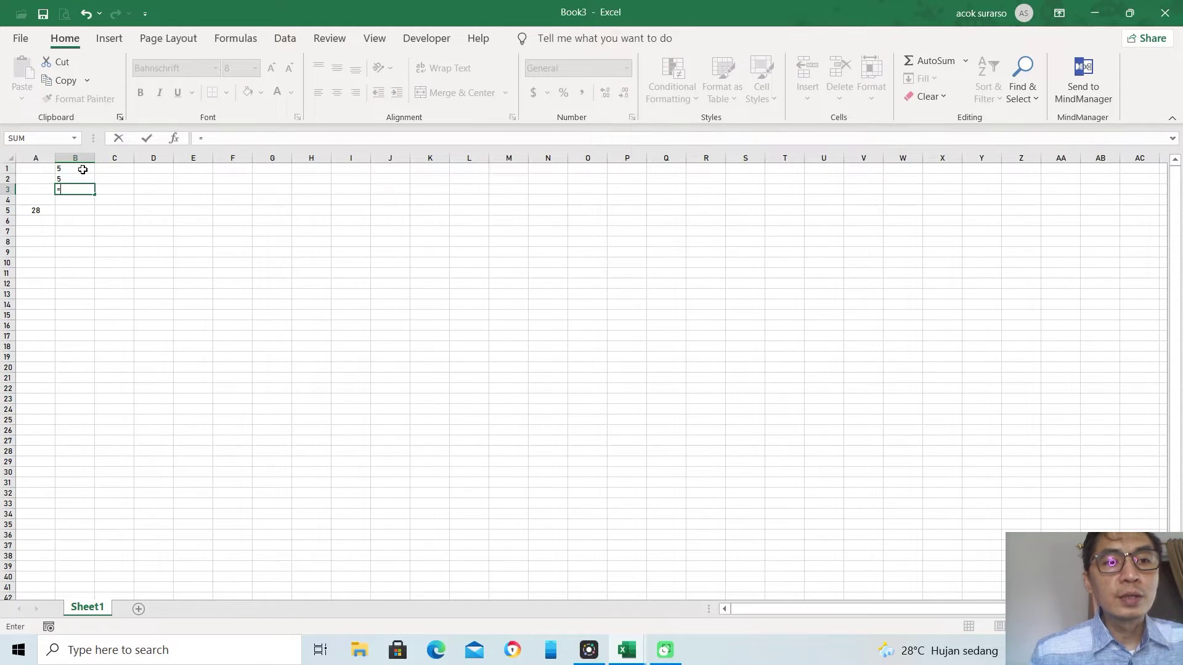
left_click(83, 170)
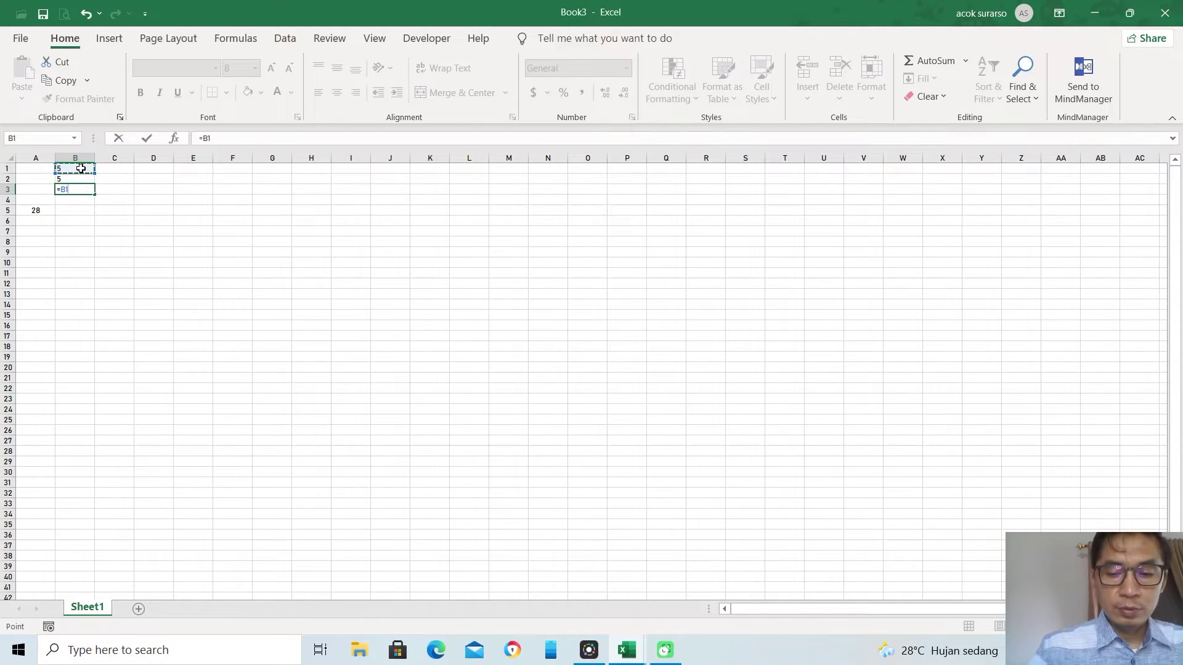
type("+")
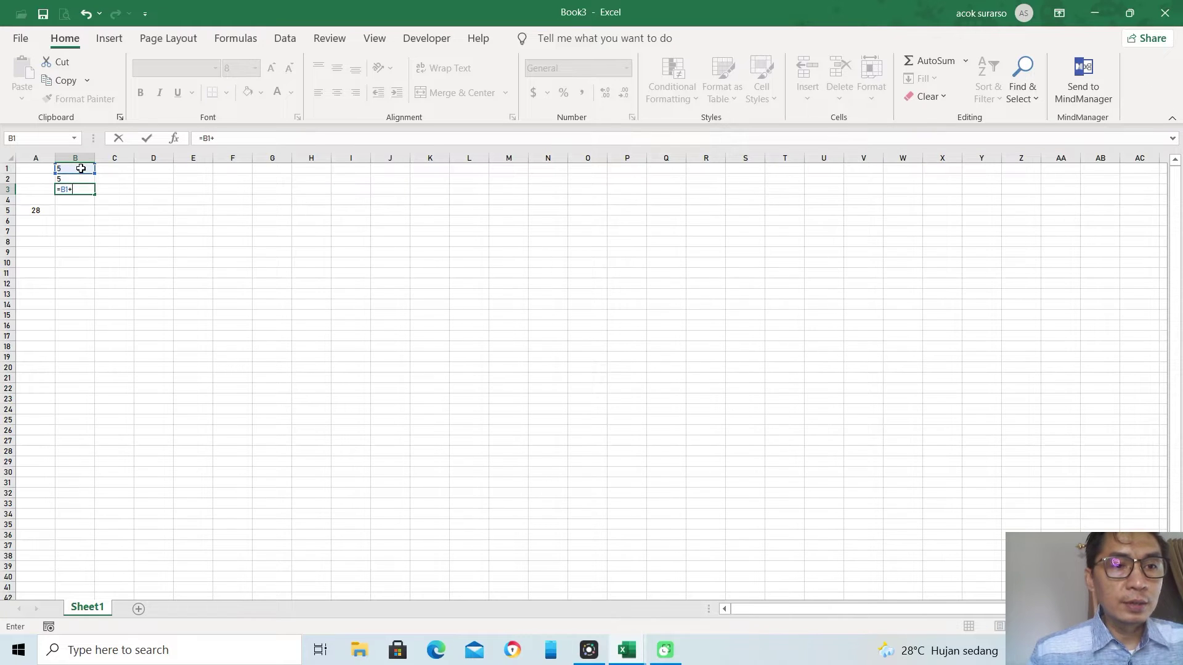
left_click(76, 179)
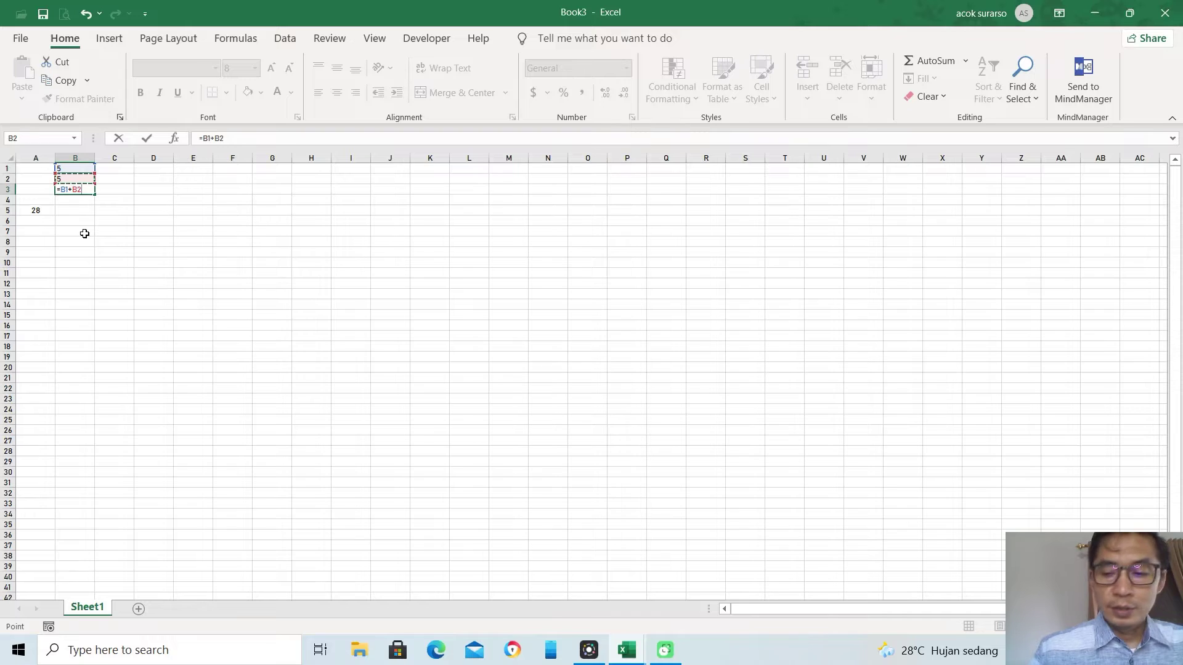
key("Return")
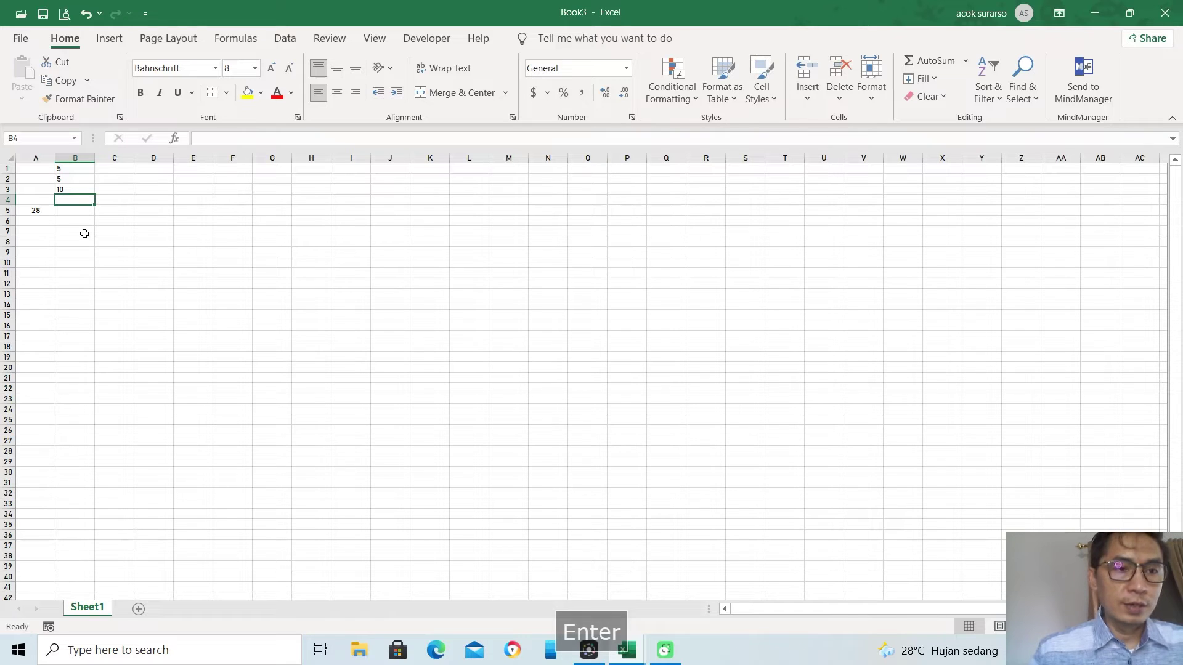
left_click(81, 191)
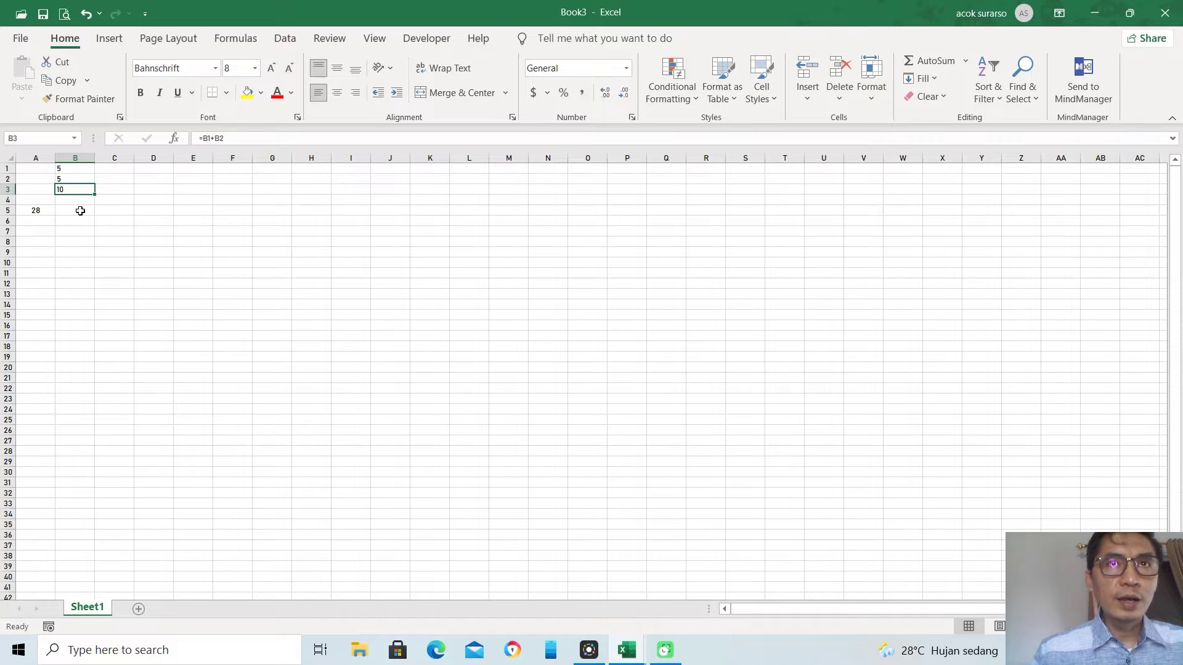
left_click(85, 210)
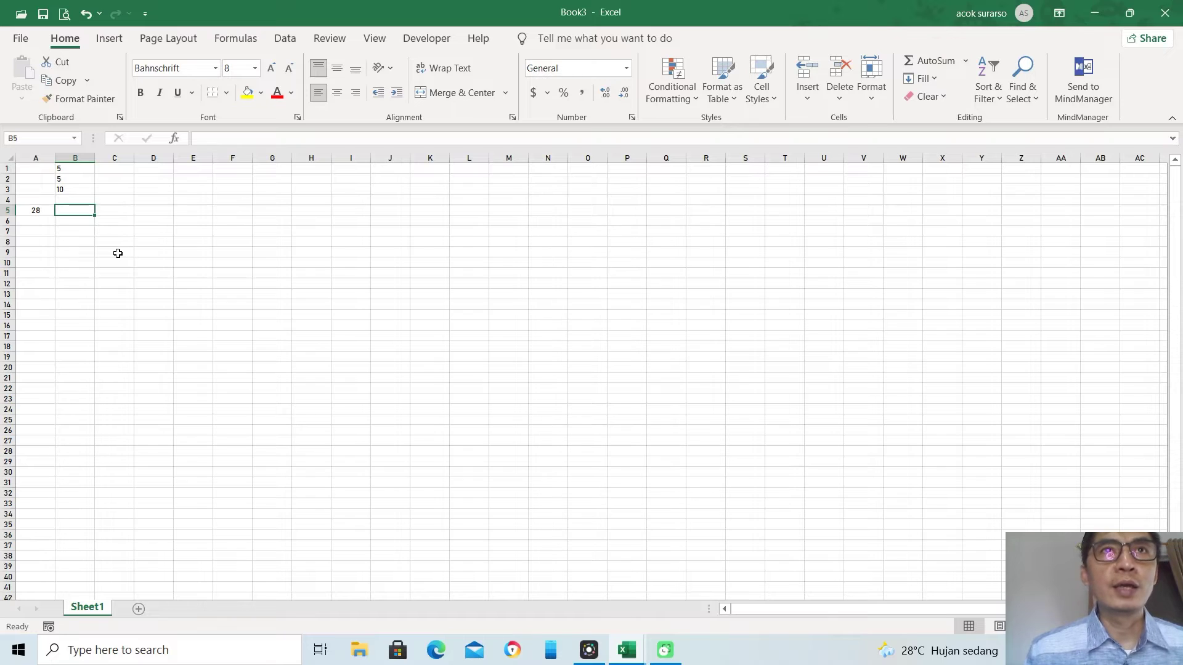
Step: Enter a formula in cell C1 that adds 10 to the value of B1 (=B1+10)
left_click(115, 171)
type("=")
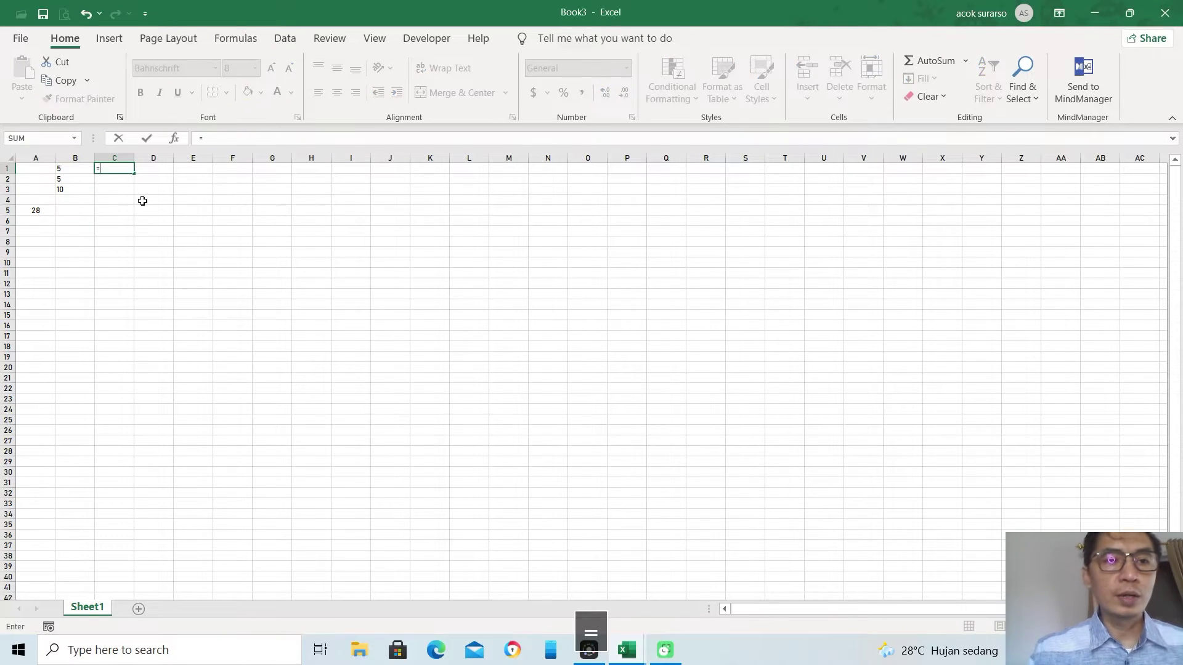
left_click(80, 169)
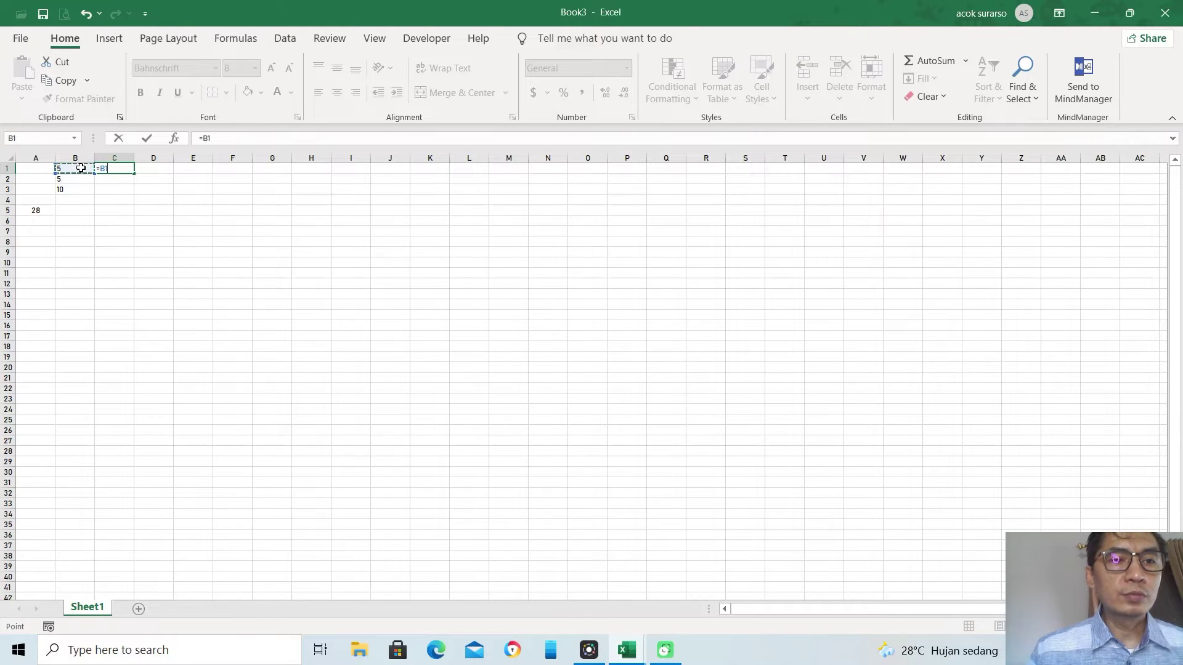
type("+")
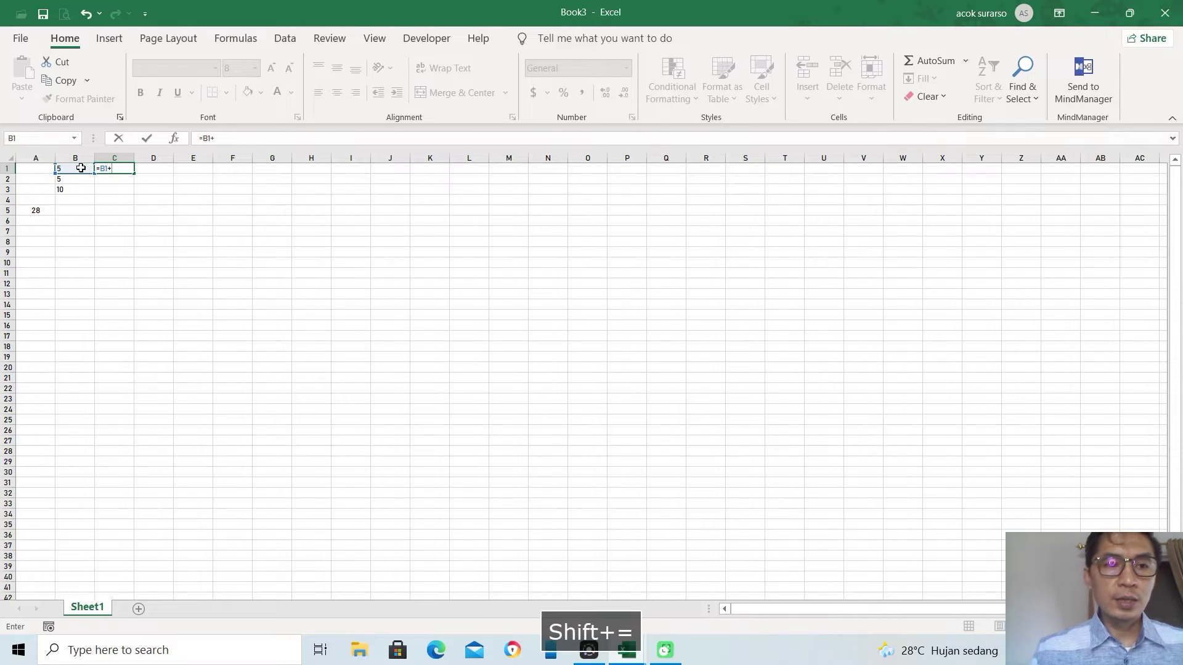
type("1")
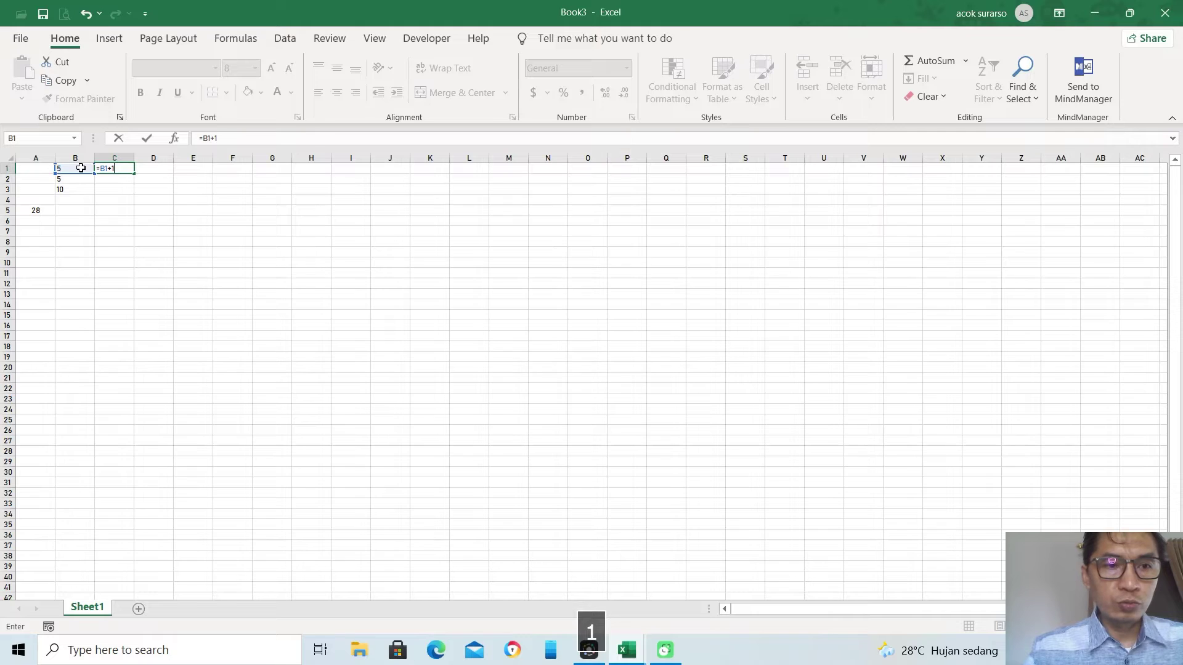
key("Return")
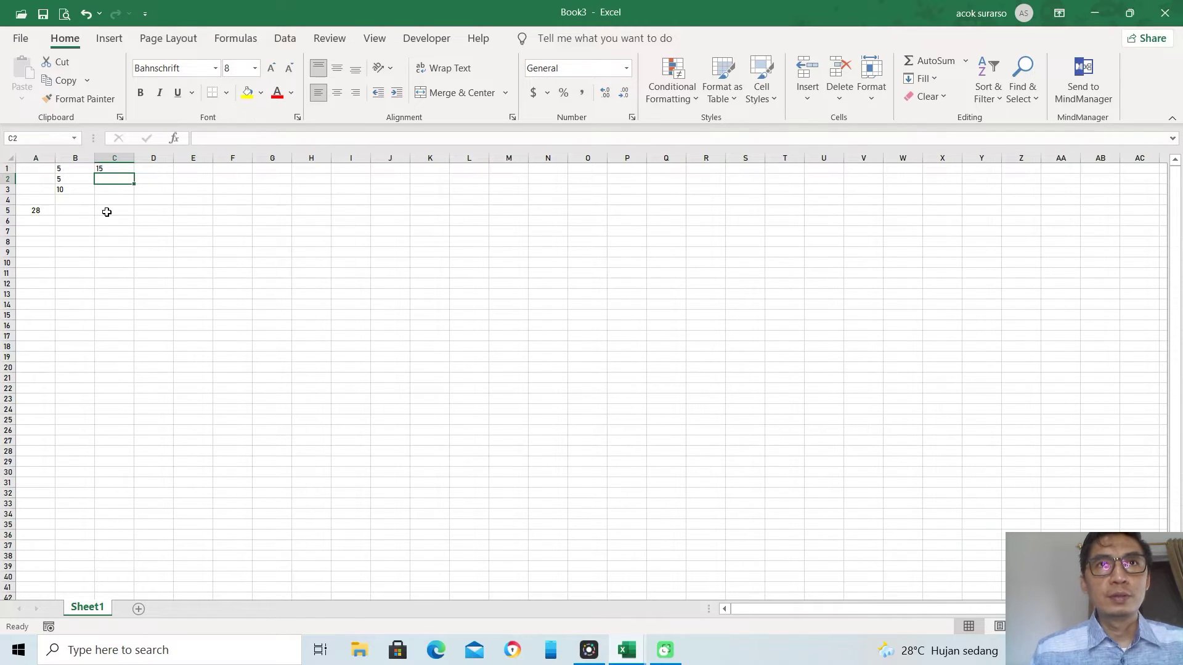
Step: Change the value in cell B1 to 10 and check the sum formula in B3
left_click(77, 169)
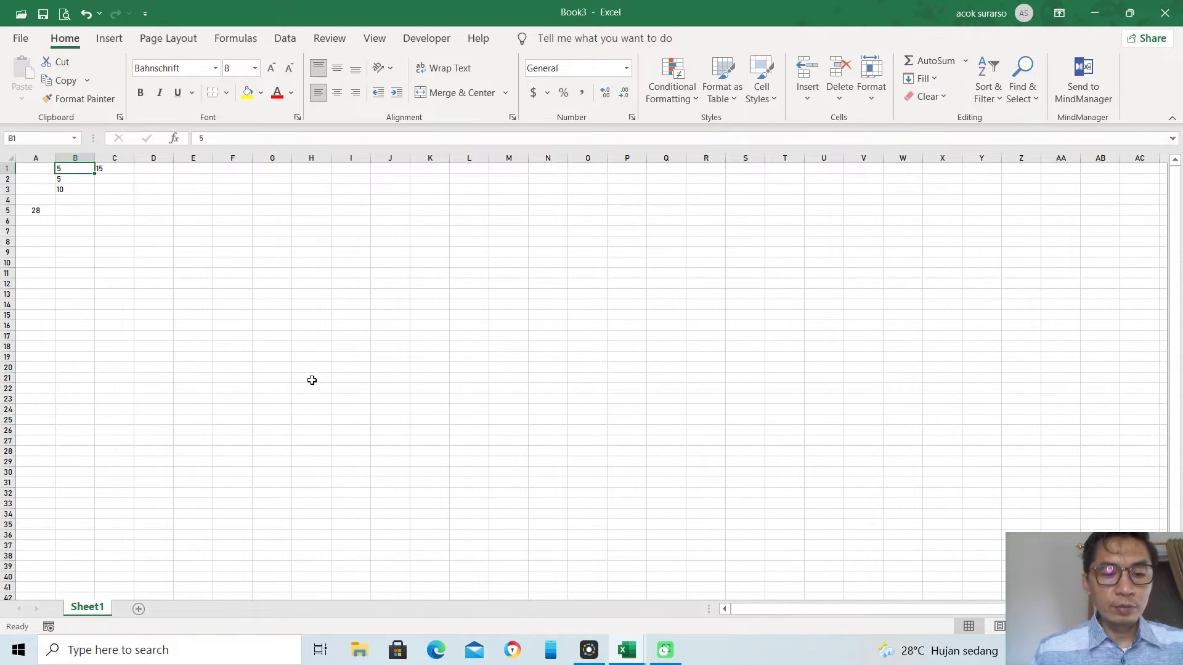
type("10")
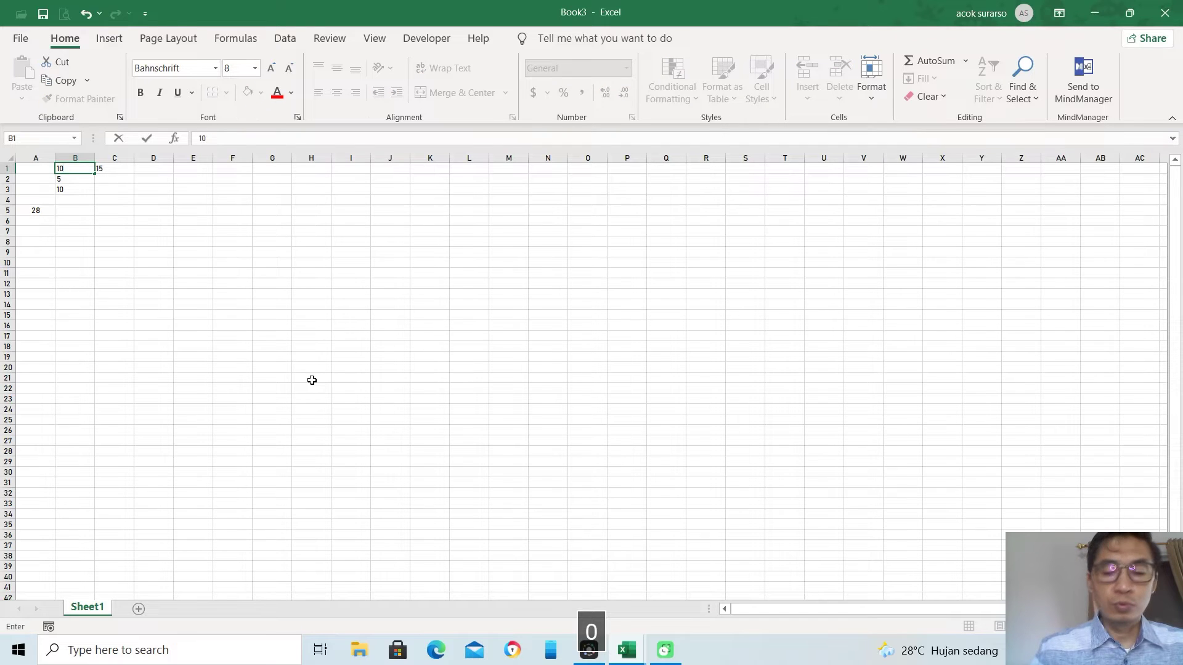
key("Return")
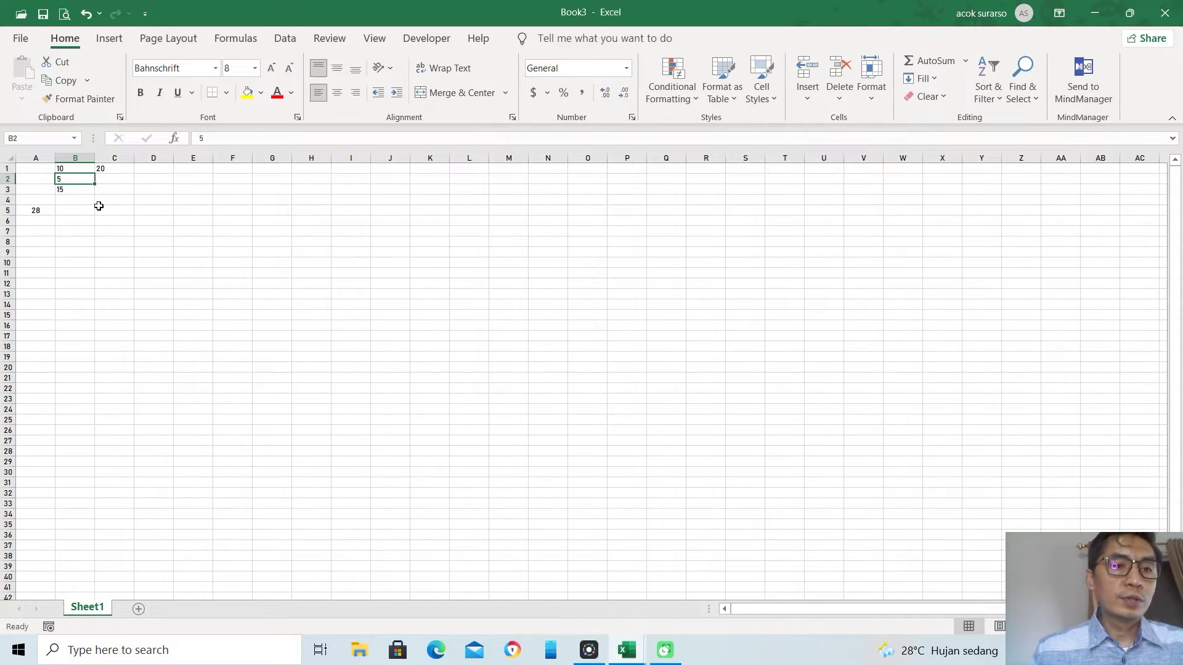
left_click(83, 189)
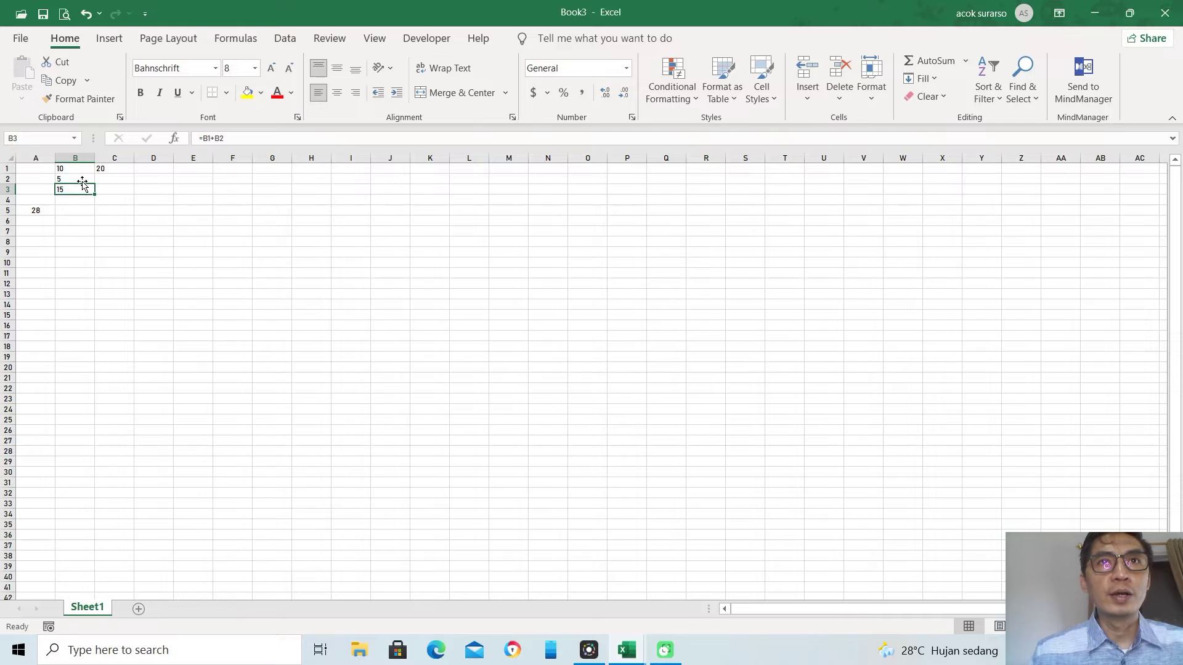
Step: Enter the error name #DIV/0! as a text label in cell A8
left_click(90, 218)
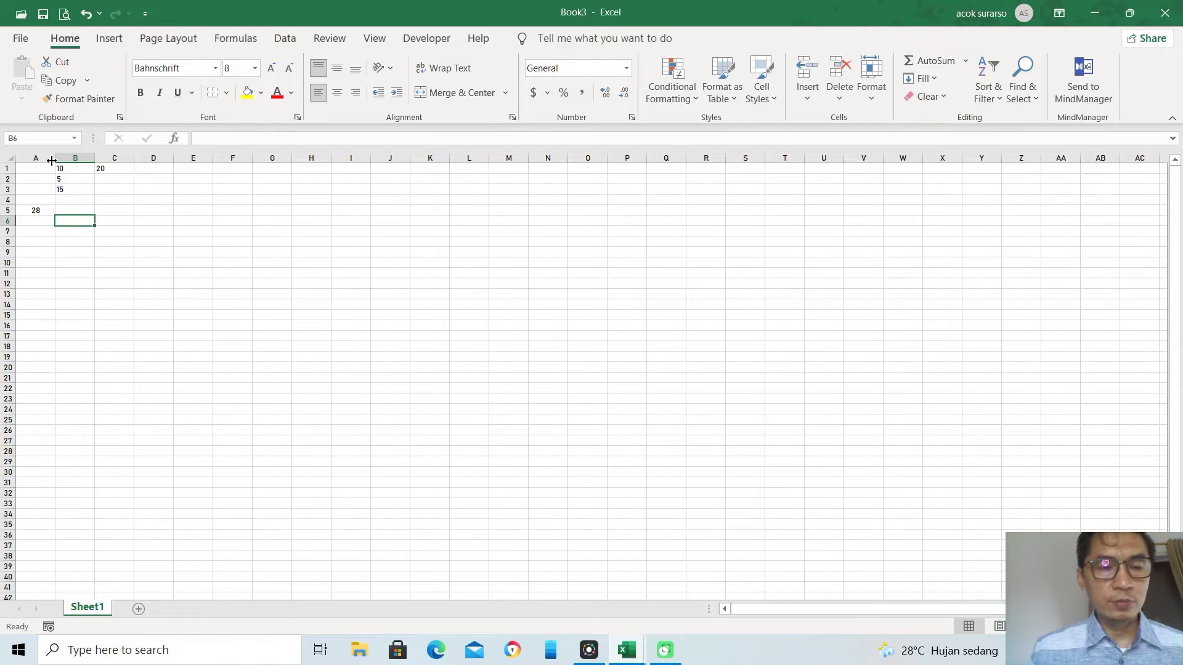
left_click(42, 243)
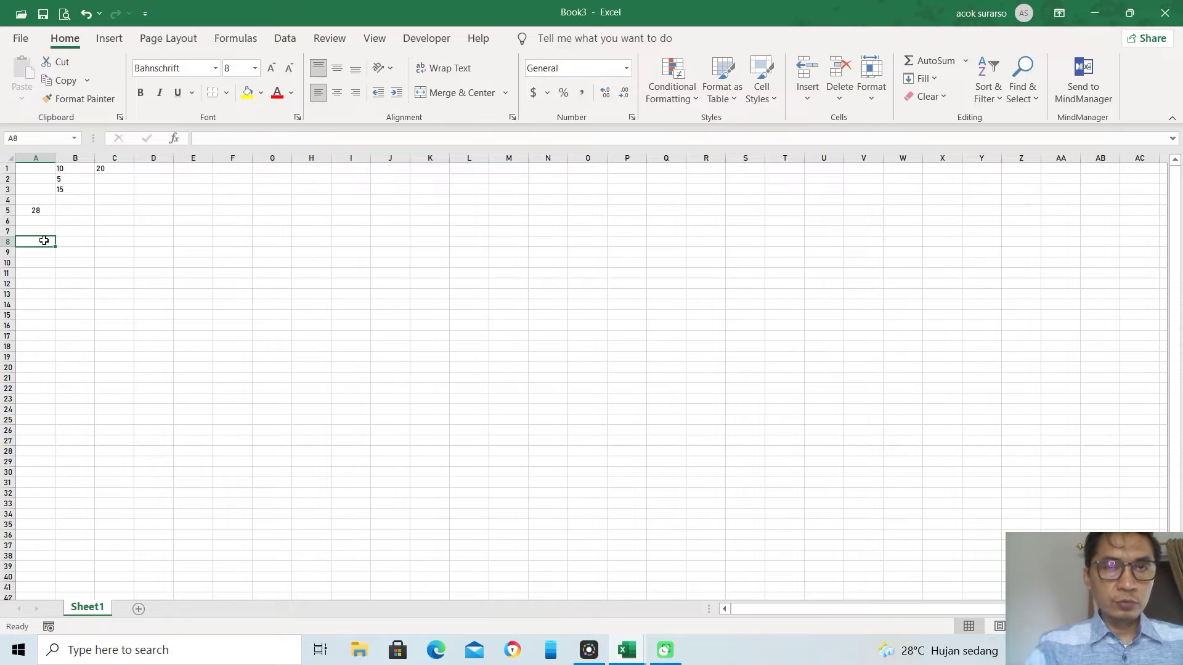
type("#DI")
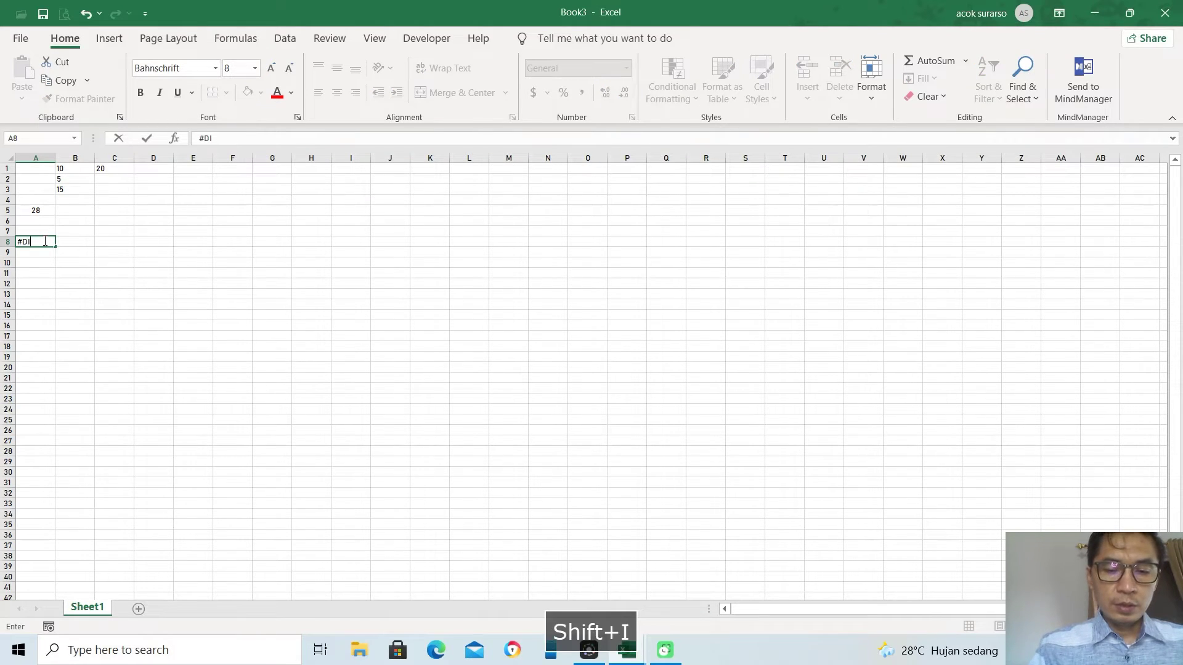
type("V/")
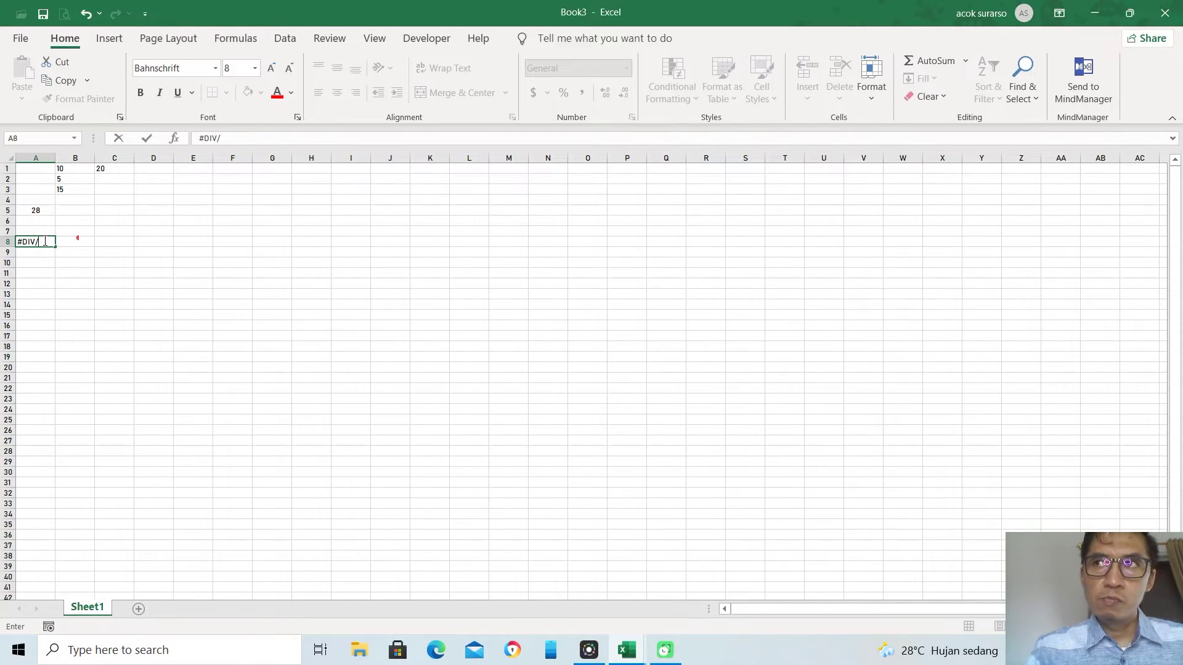
type("0")
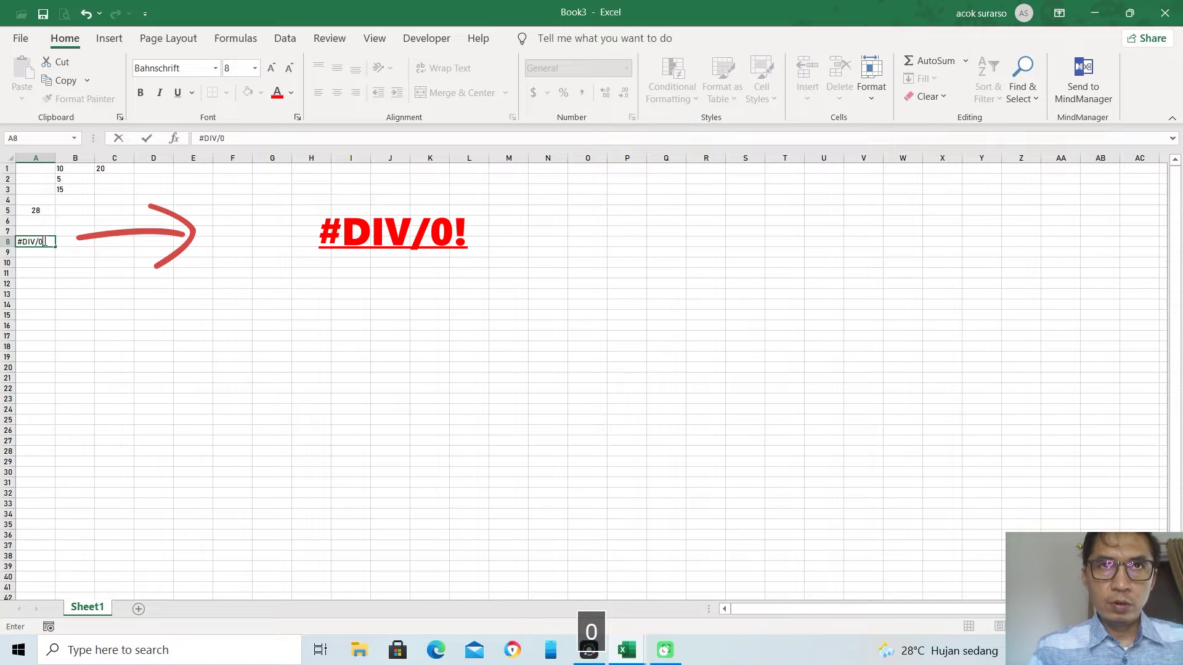
type("!")
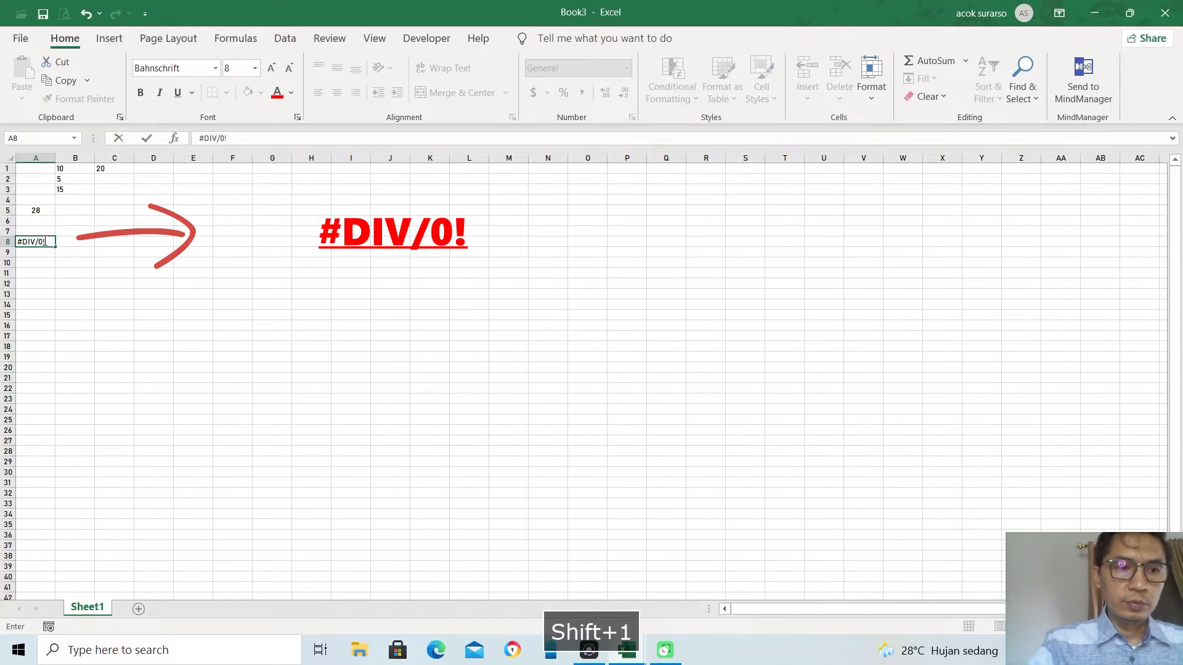
key("Return")
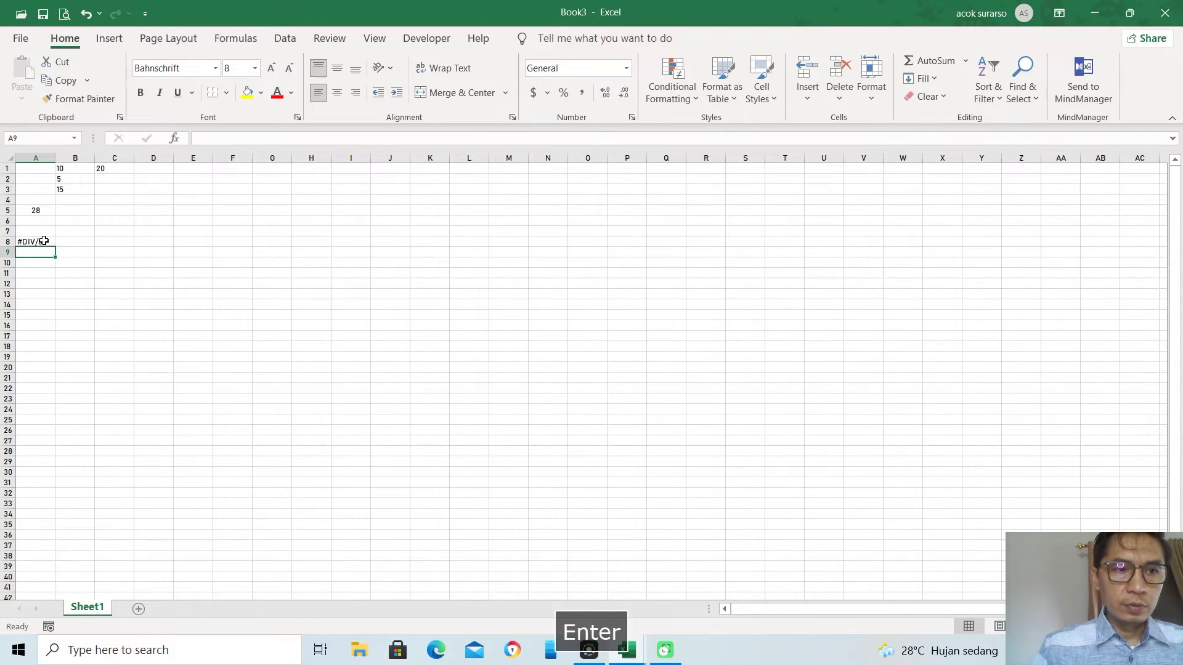
left_click(38, 241)
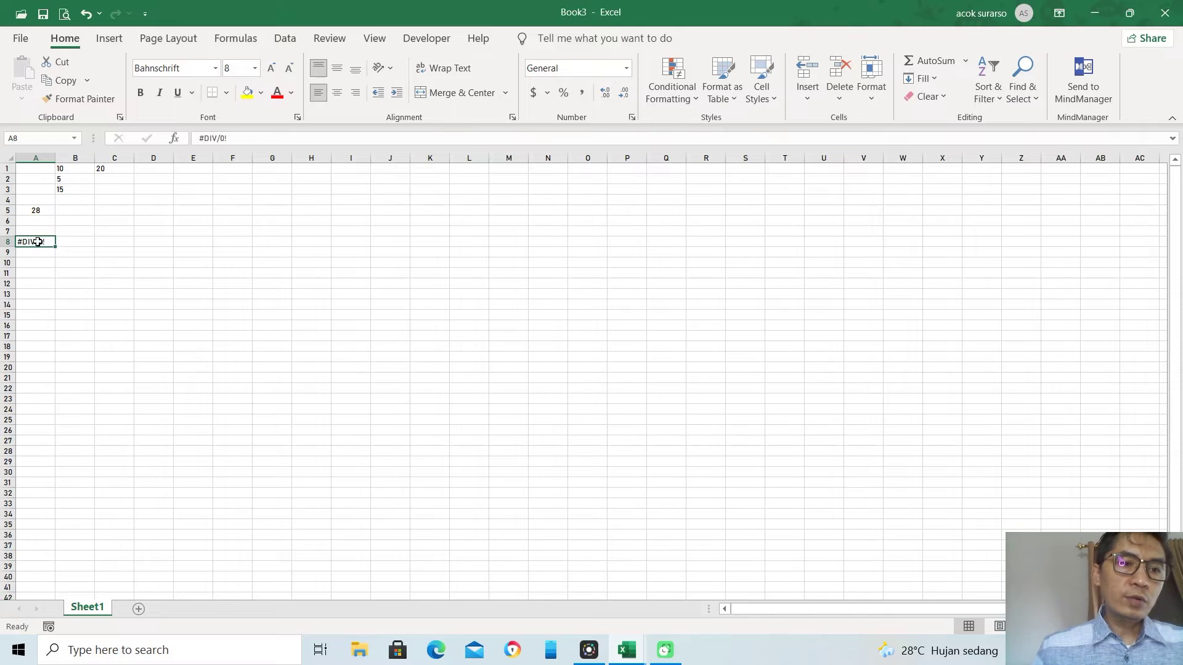
Step: Enter the heading NILAI 1 in cell C8 with the value 10 below it in C9
left_click(103, 241)
left_click(90, 242)
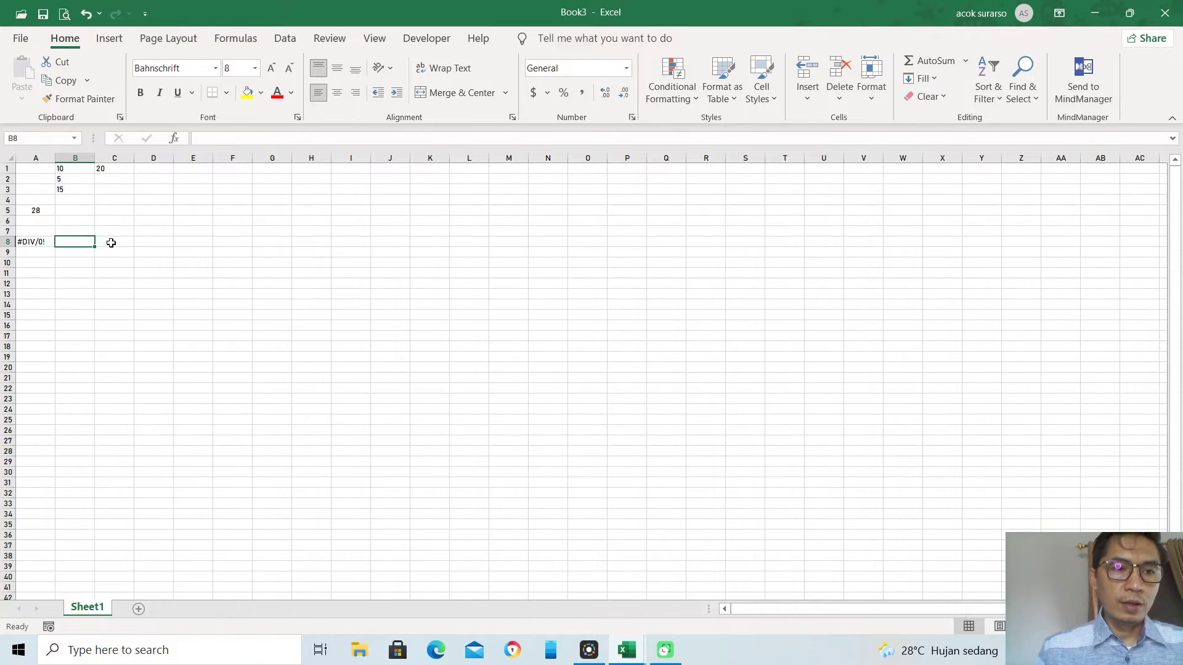
left_click(111, 243)
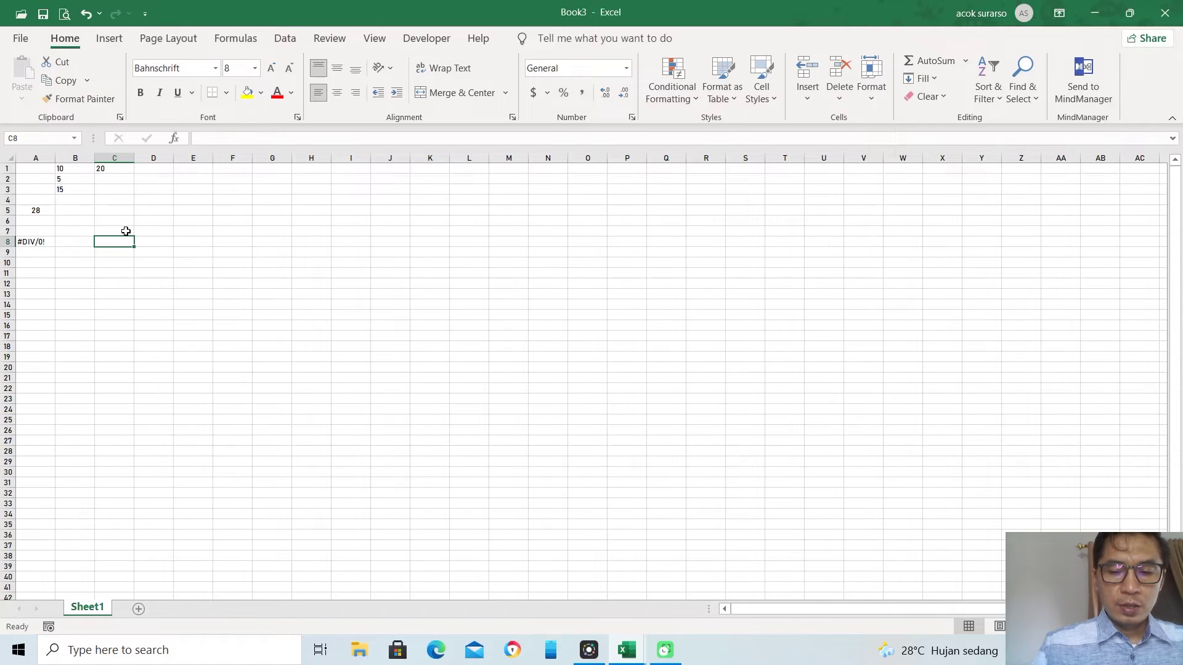
type("NI")
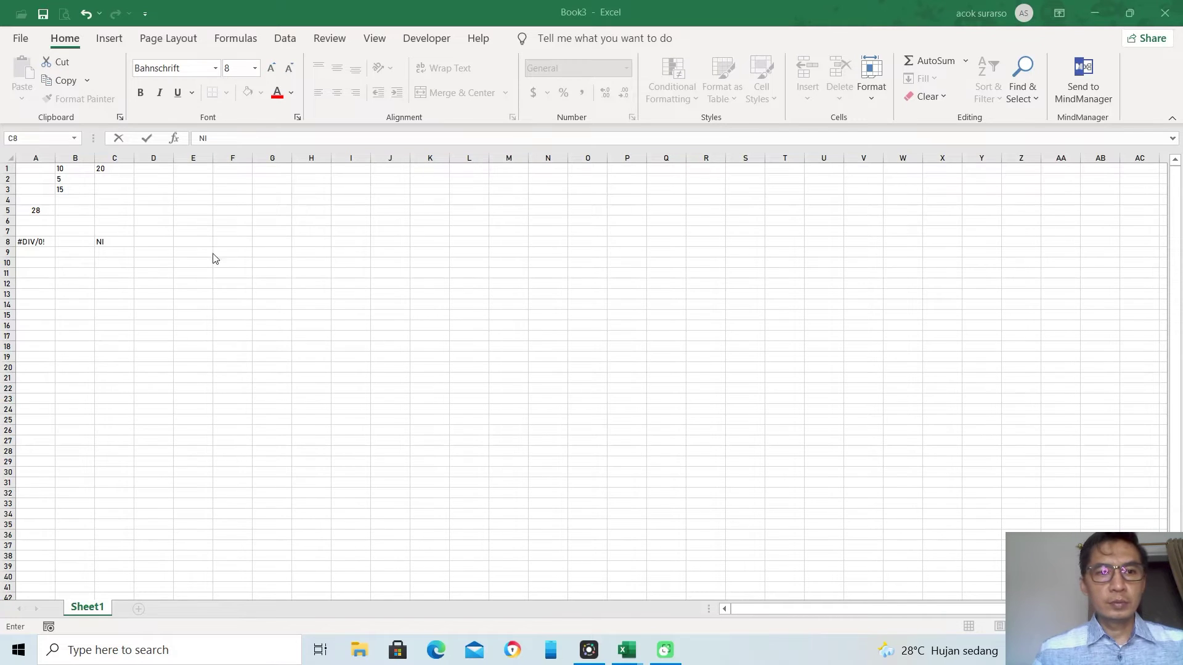
left_click(126, 243)
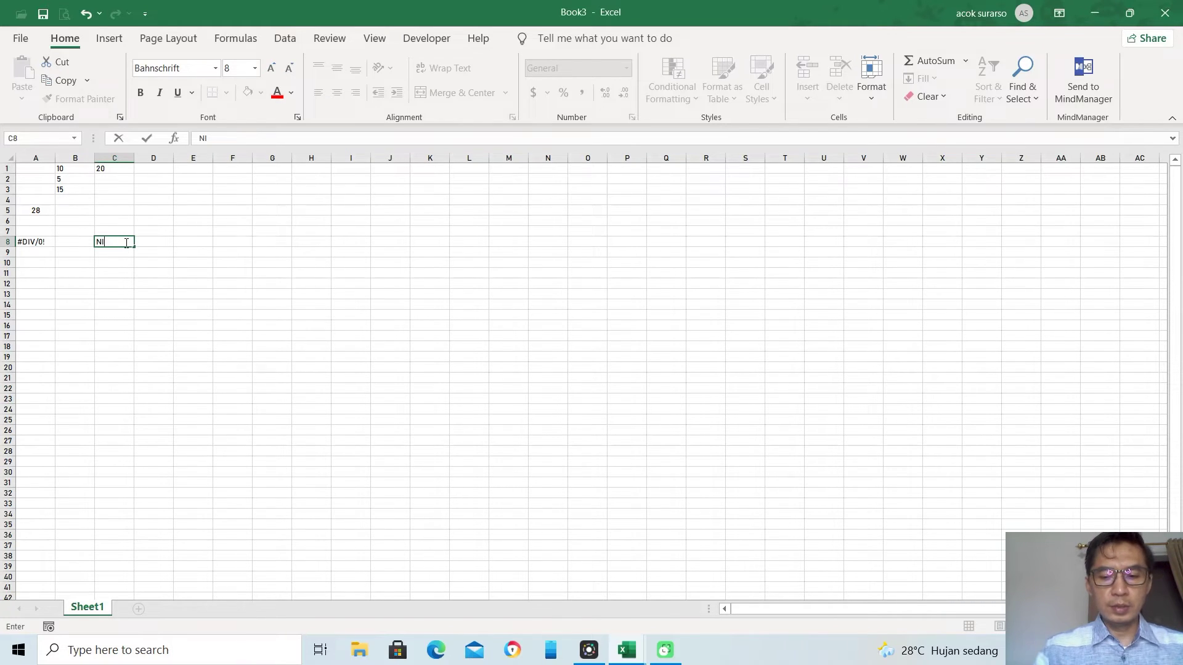
type("LAI 1")
key("Right")
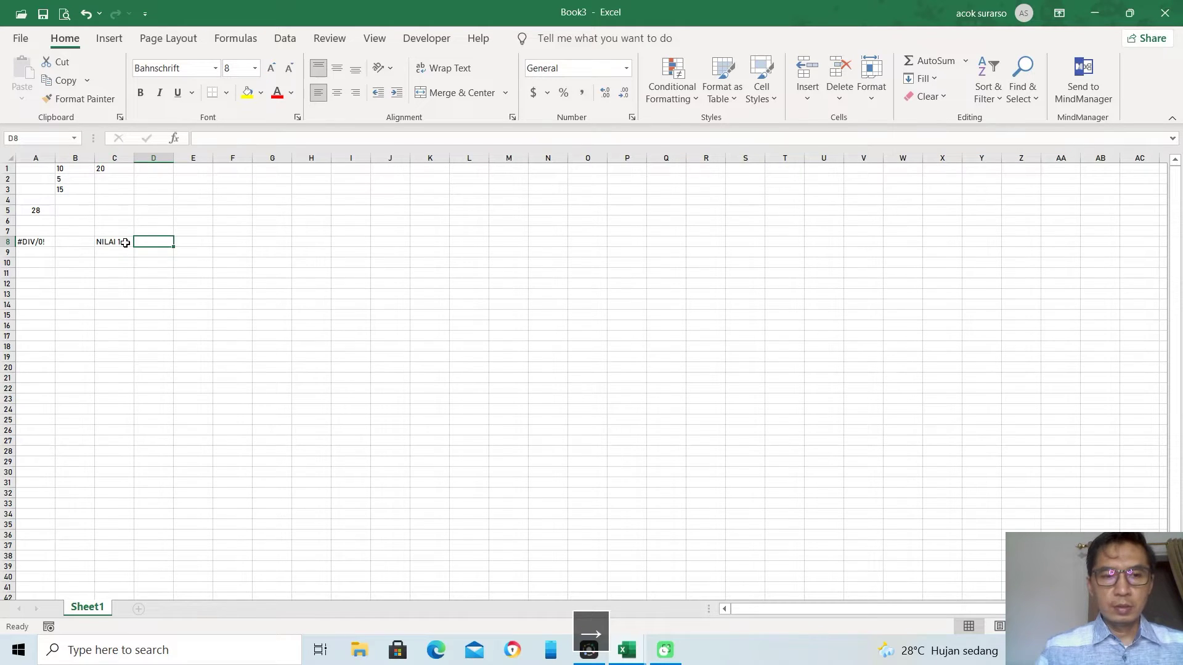
key("Left")
key("Down")
type("10")
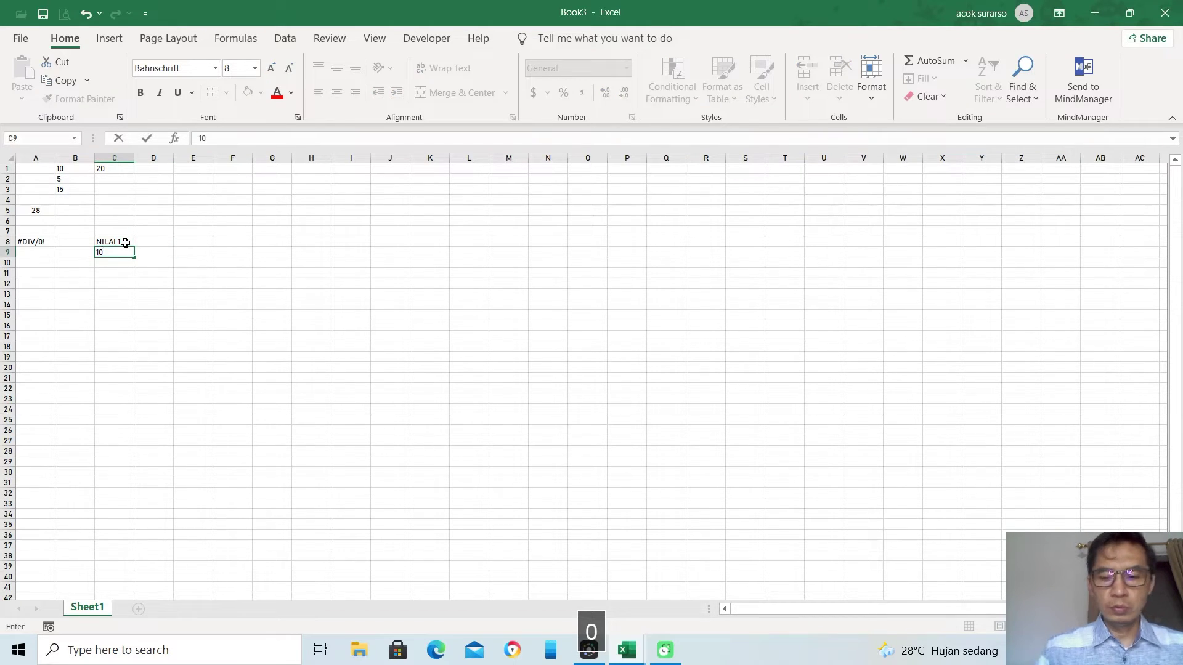
Step: Enter the heading NILAI 2 in cell D8 with the value 0 below it in D9
key("Right")
key("Up")
type("NILAI ")
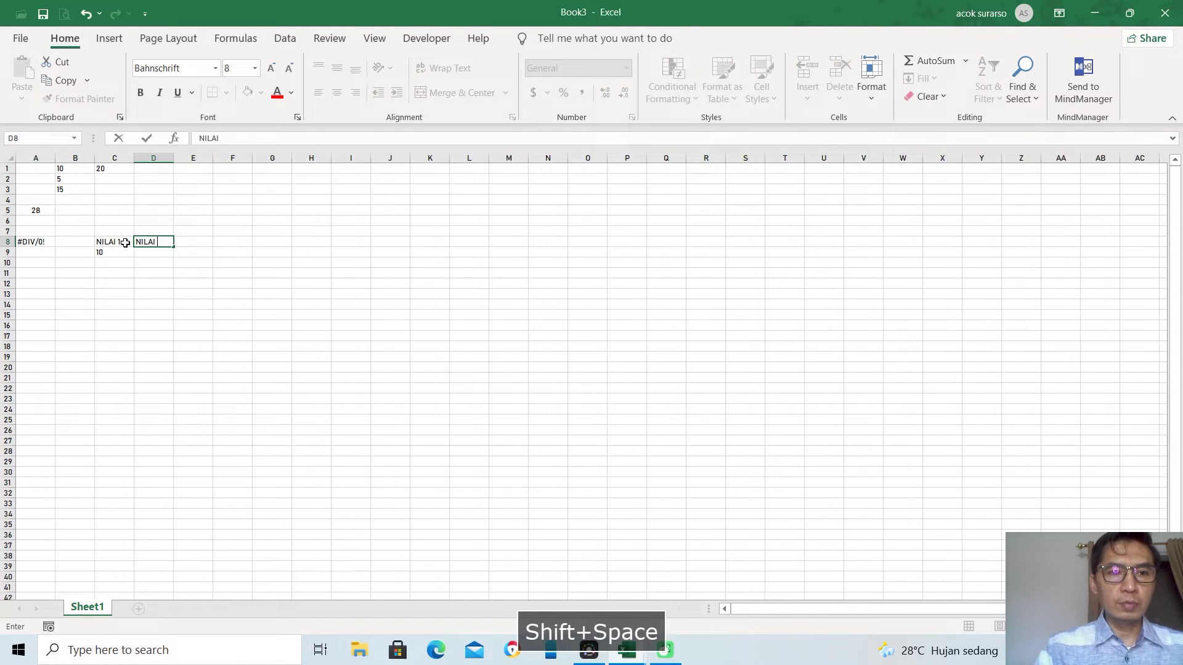
type("2")
key("Return")
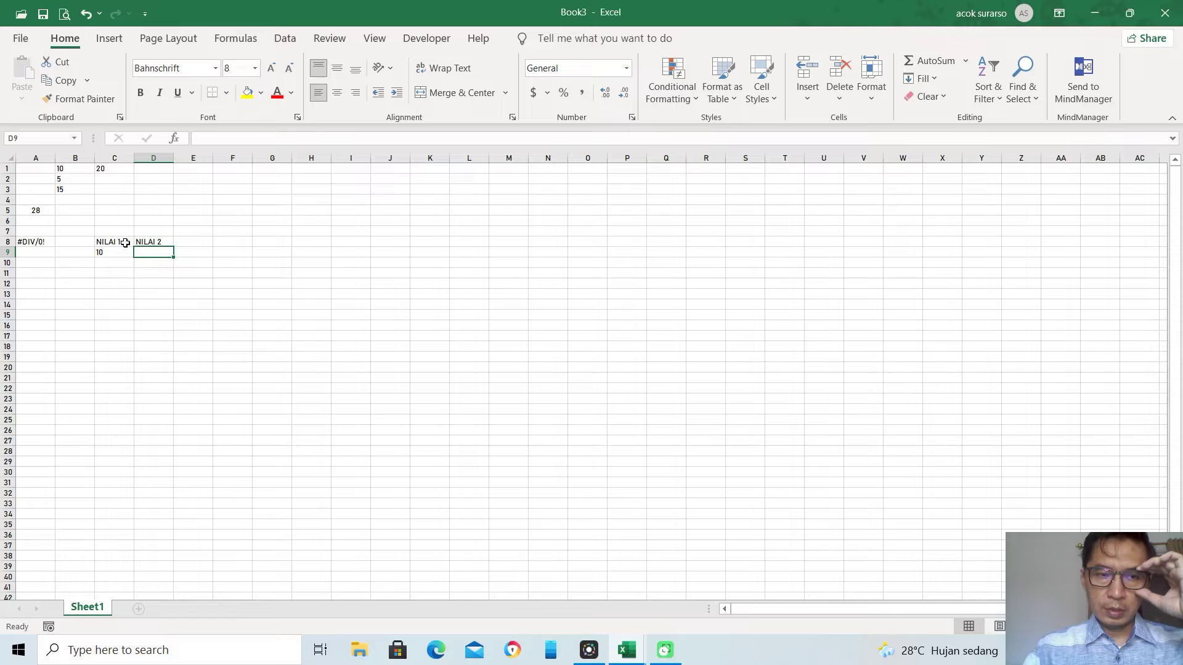
type("0")
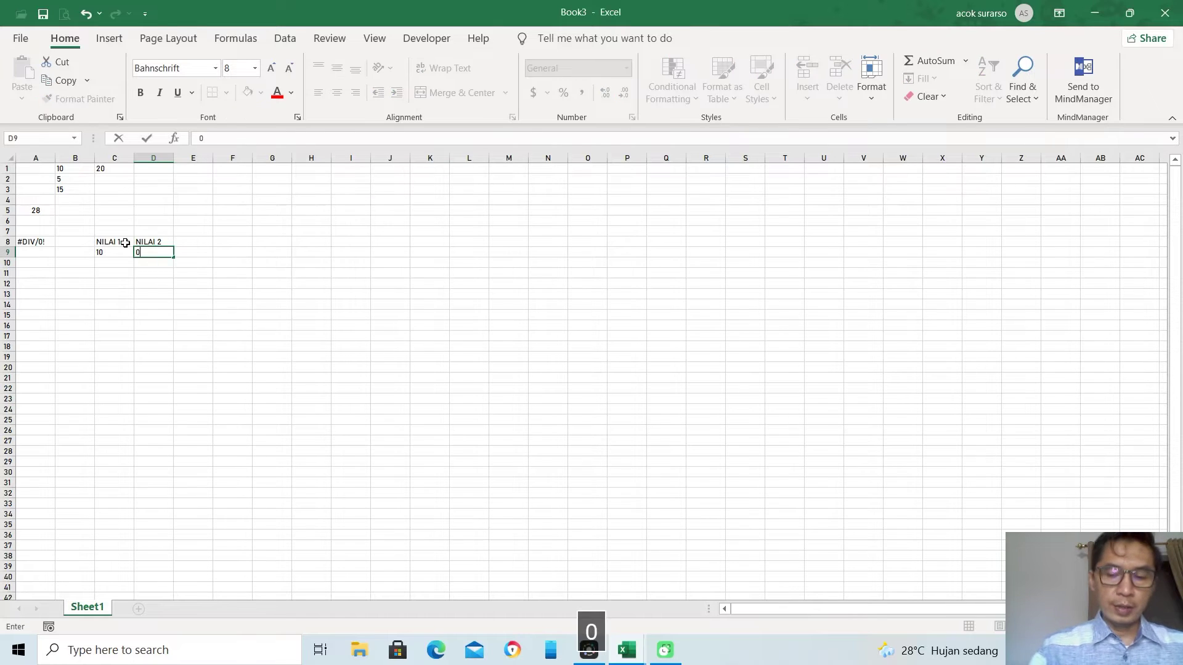
Step: Add the heading NILAI 3 in cell E8 and centre the contents of C8:E9 horizontally
key("Right")
key("Up")
type("NIL")
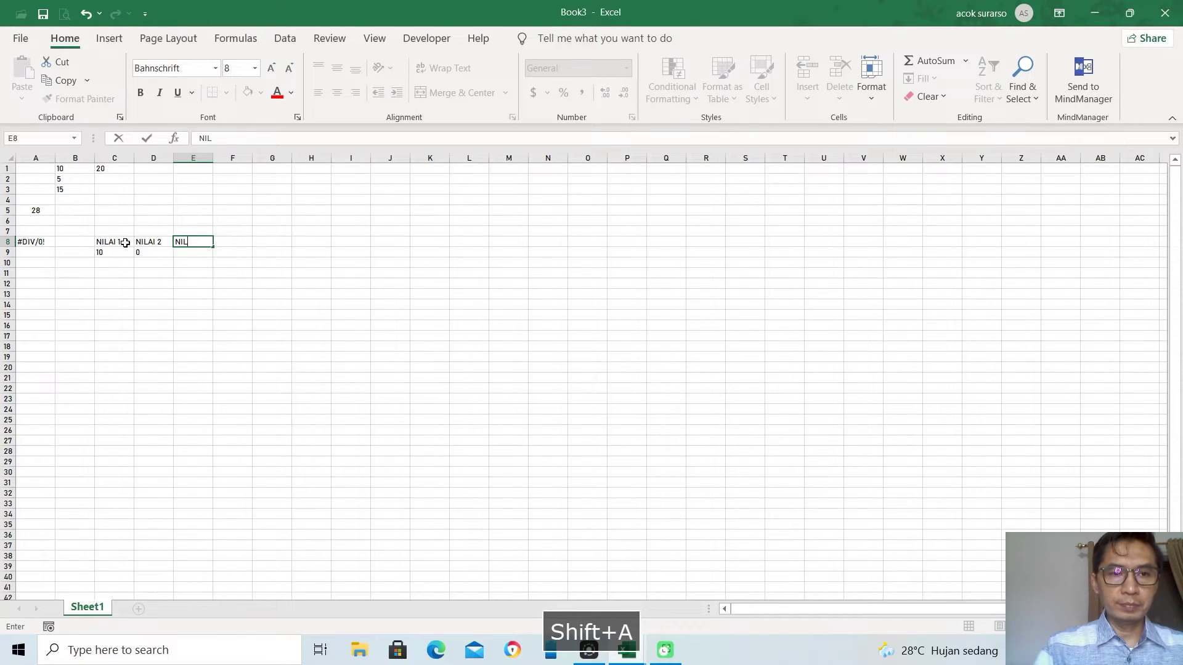
type("AI 3")
key("Return")
left_click_drag(125, 243, 188, 252)
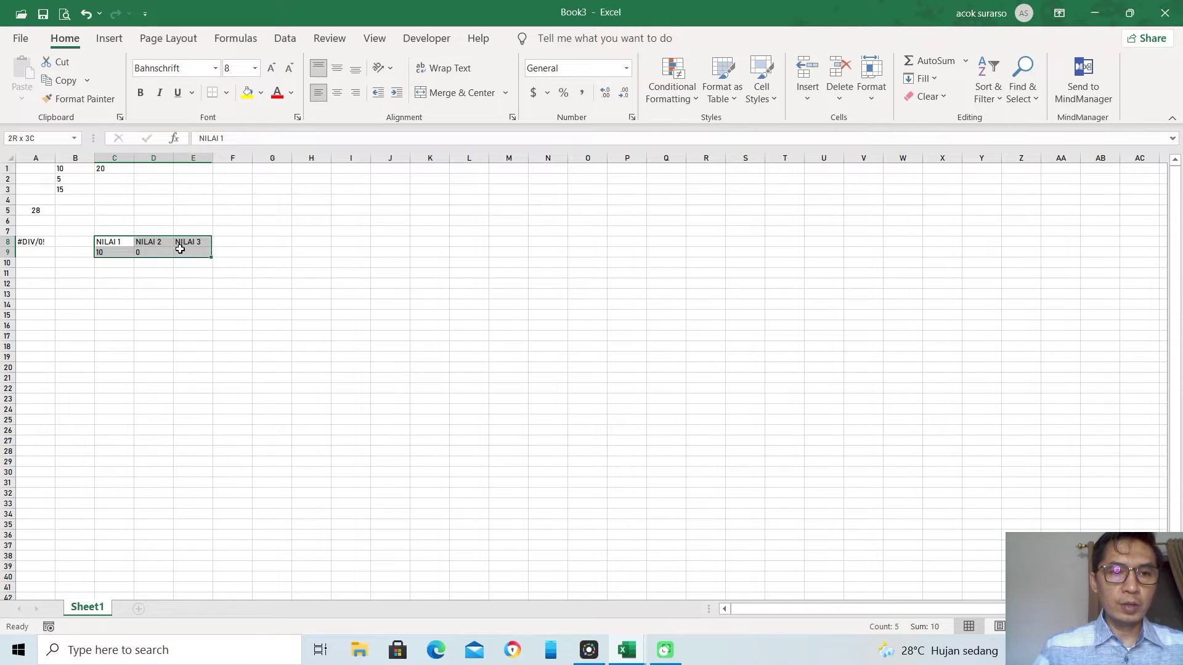
left_click(340, 98)
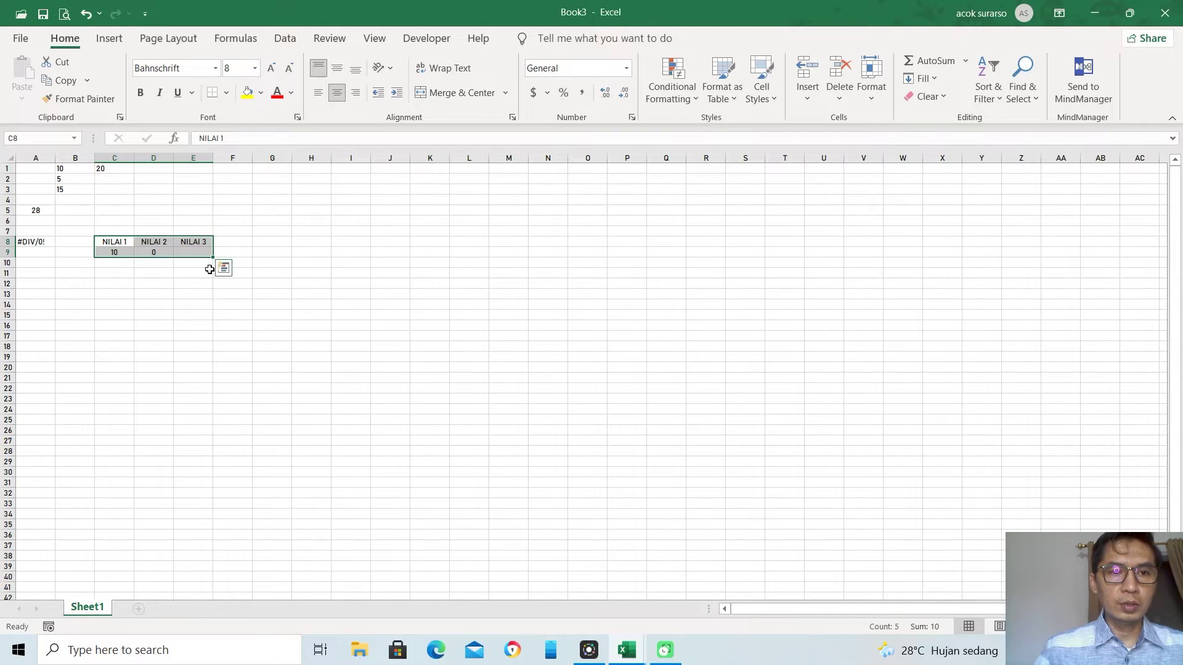
Step: Enter the heading HASIL in cell G8 and the division formula =C9/D9 below it in G9
left_click(264, 241)
type("HASIL")
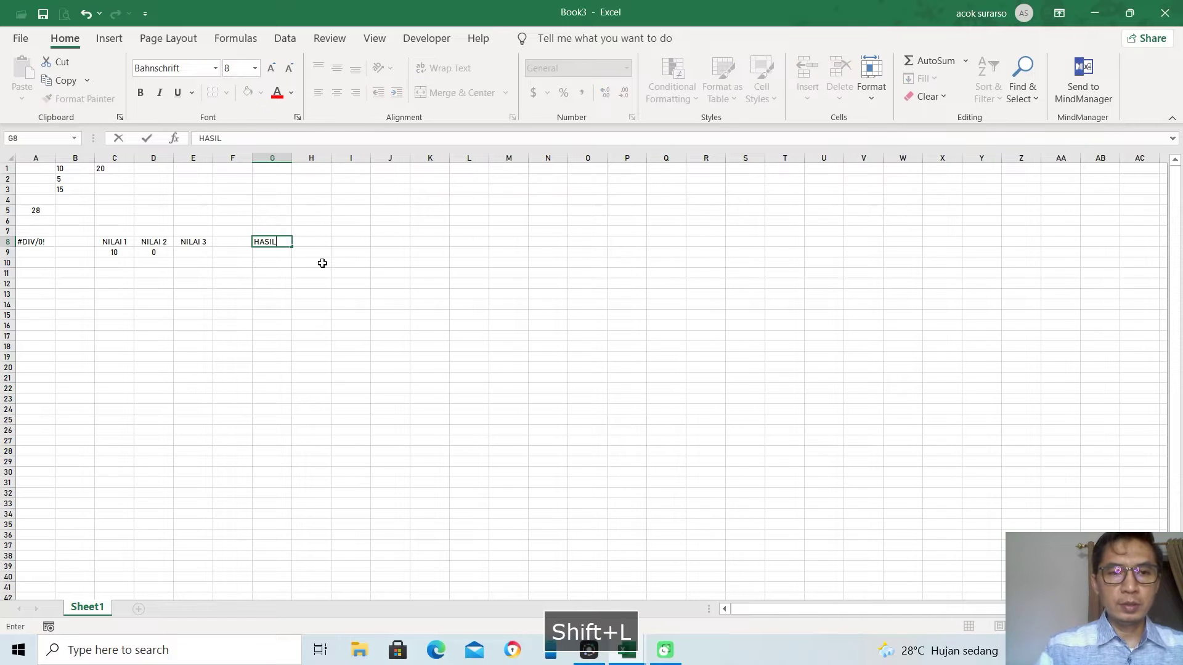
key("Return")
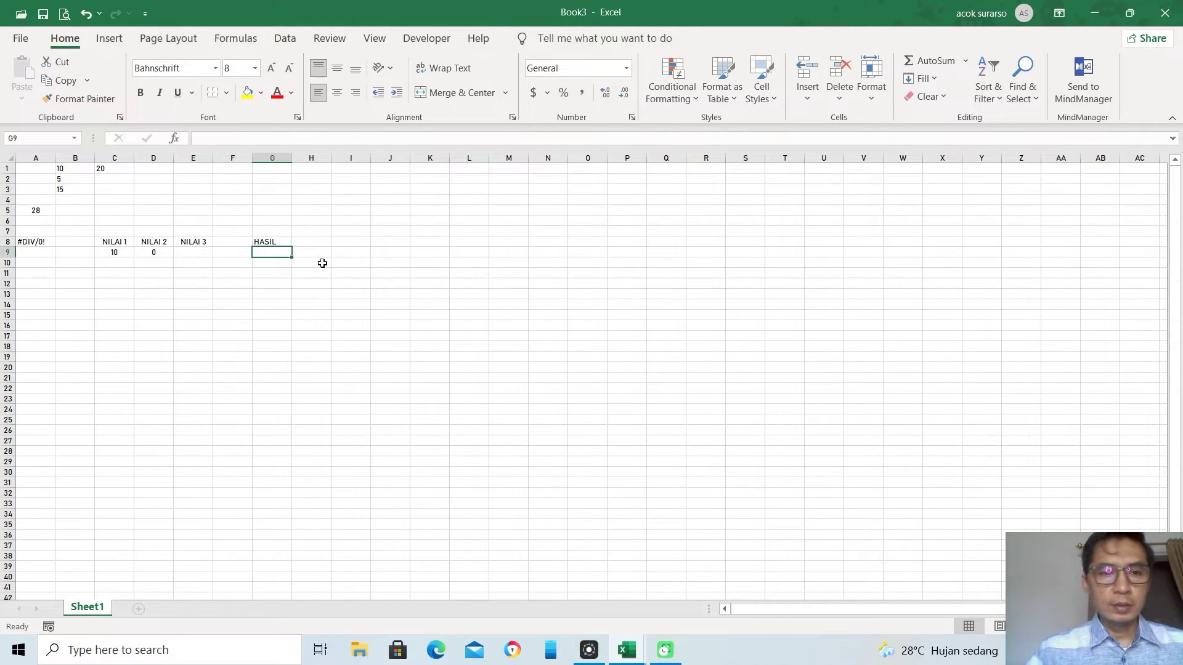
type("=")
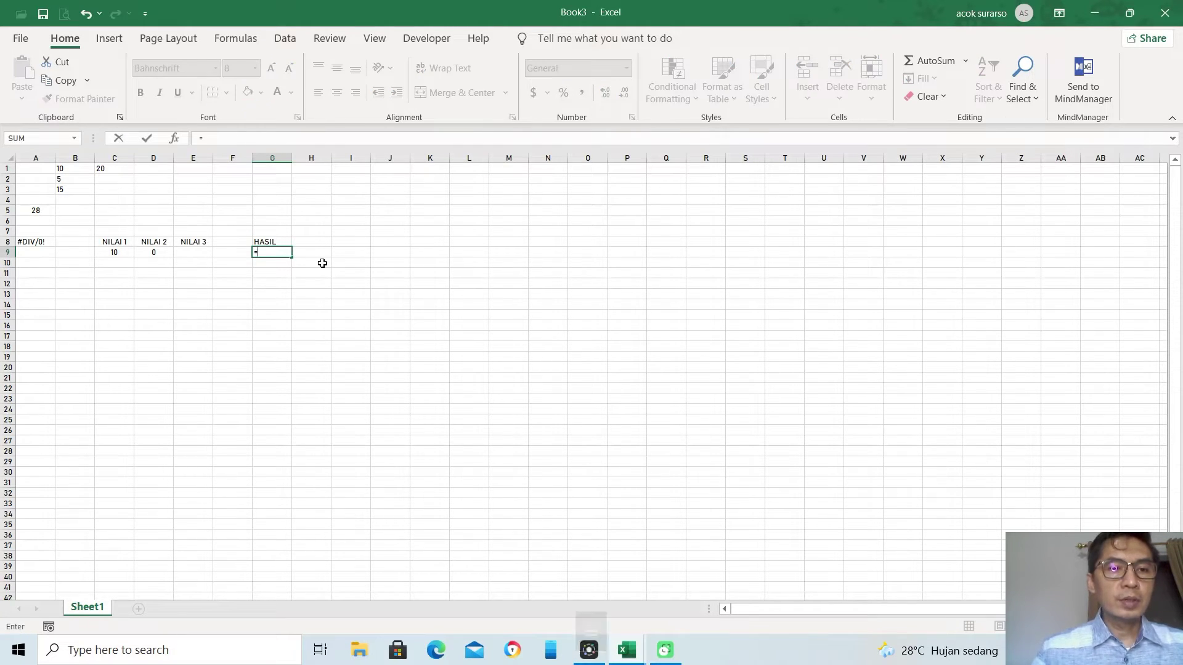
left_click(127, 254)
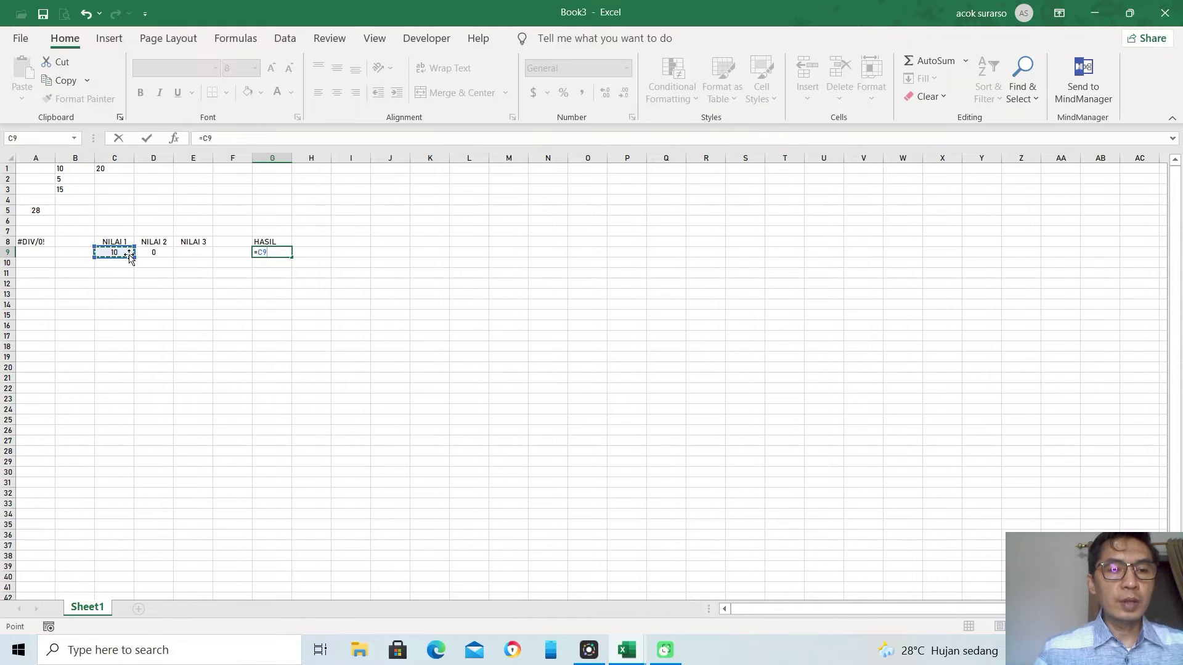
type("/")
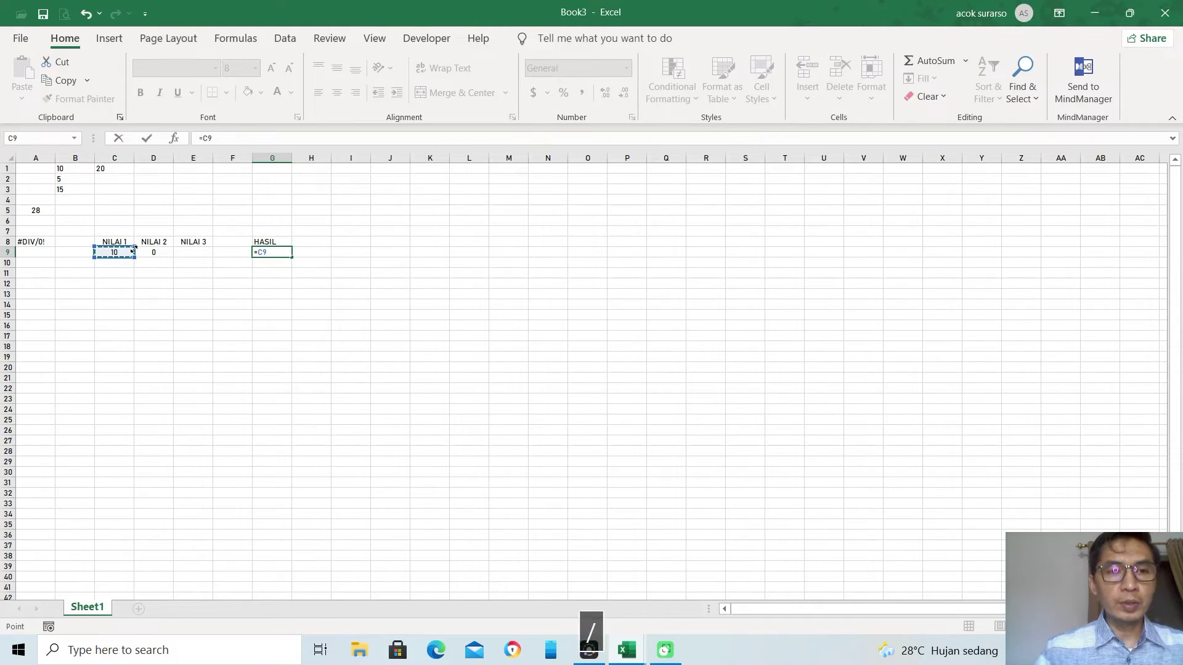
left_click(162, 253)
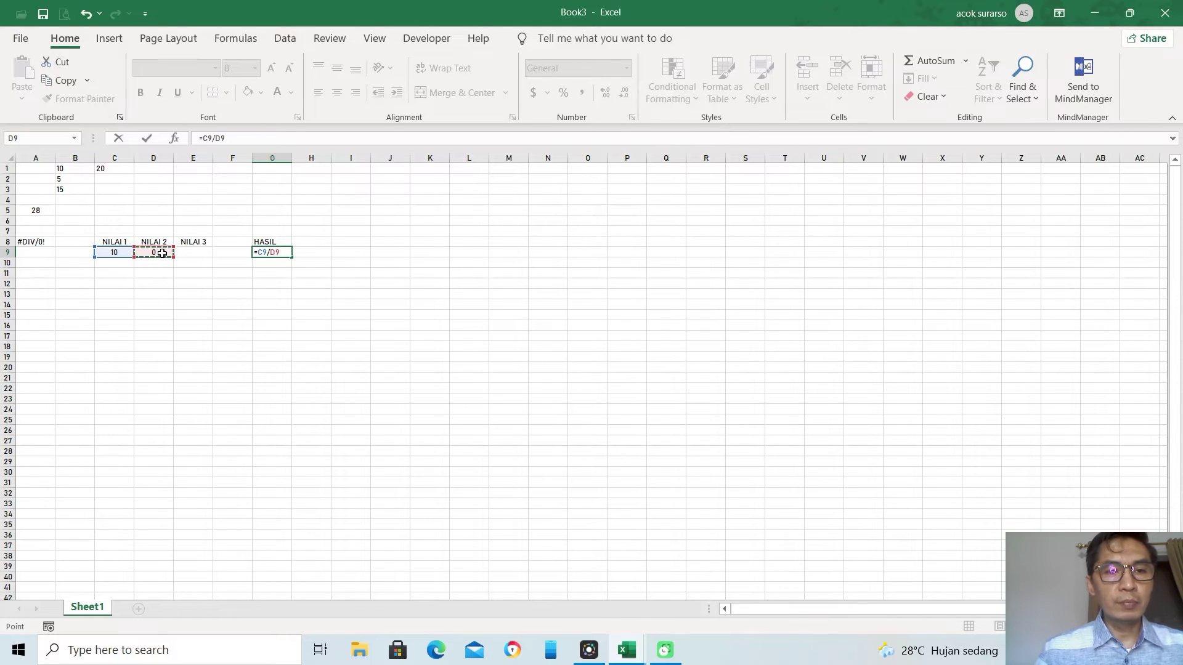
key("Return")
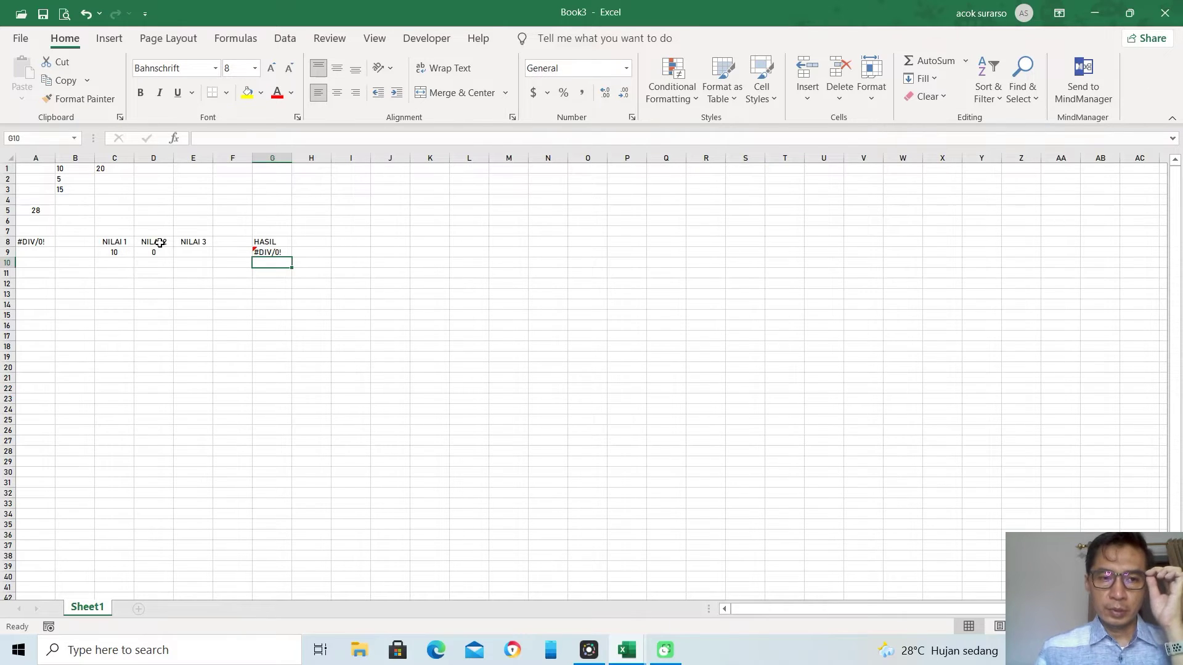
Step: Enter a formula in cell H9 that divides NILAI 1 by the empty NILAI 3 cell (=C9/E9)
left_click(317, 252)
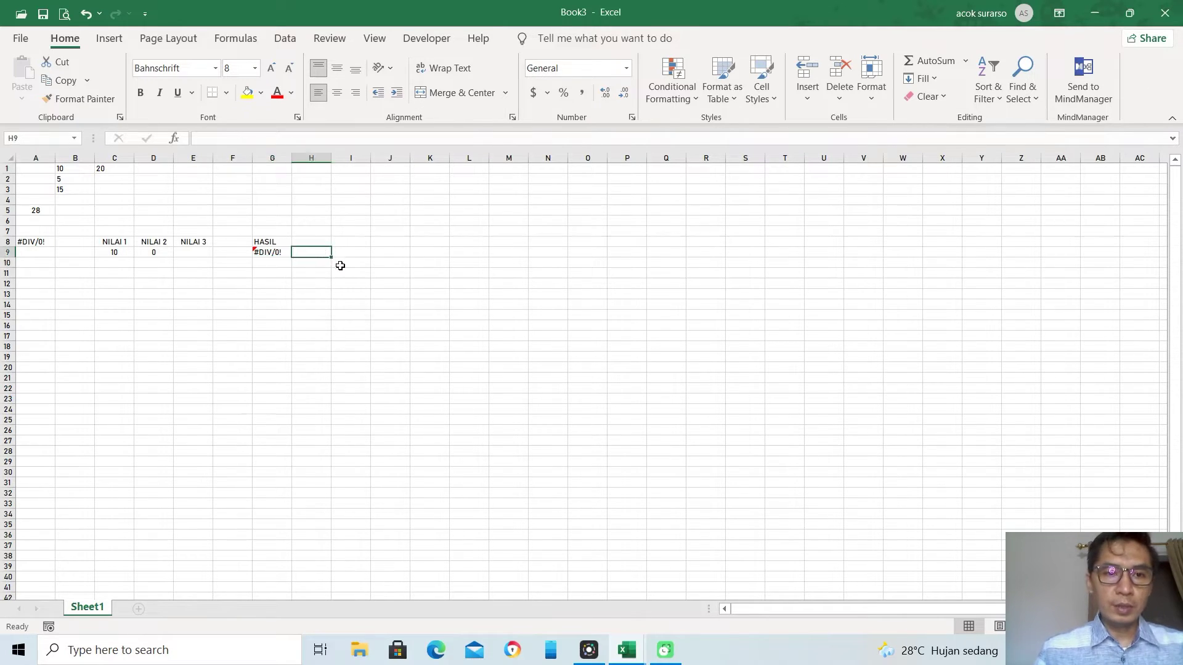
type("=")
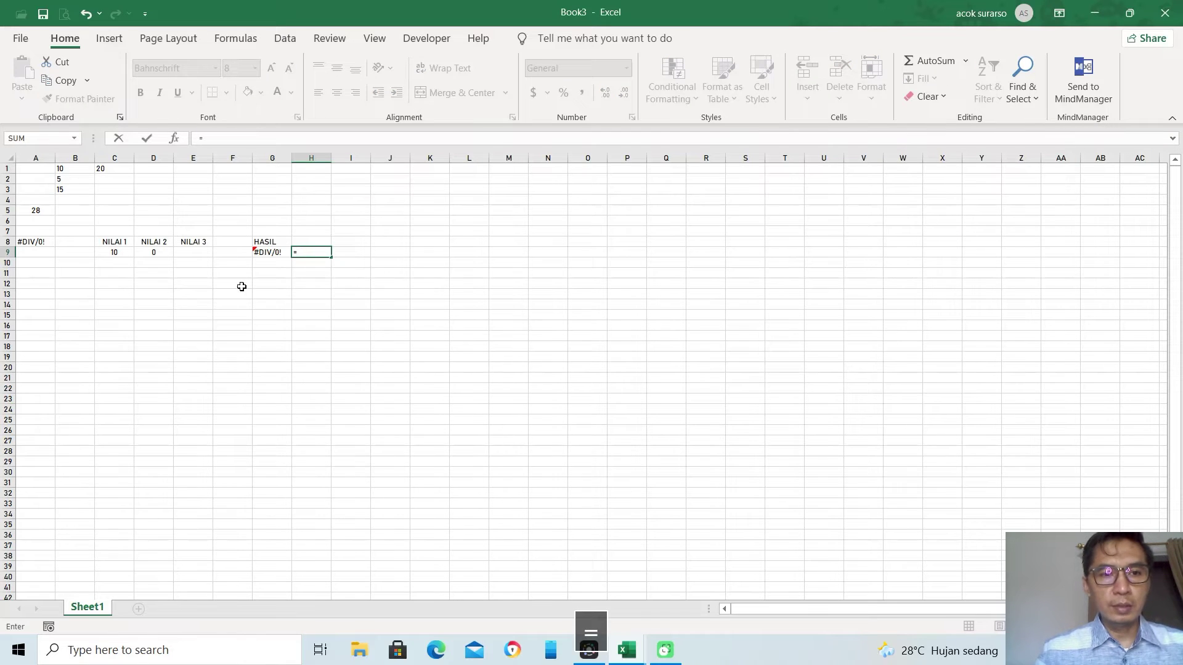
left_click(123, 253)
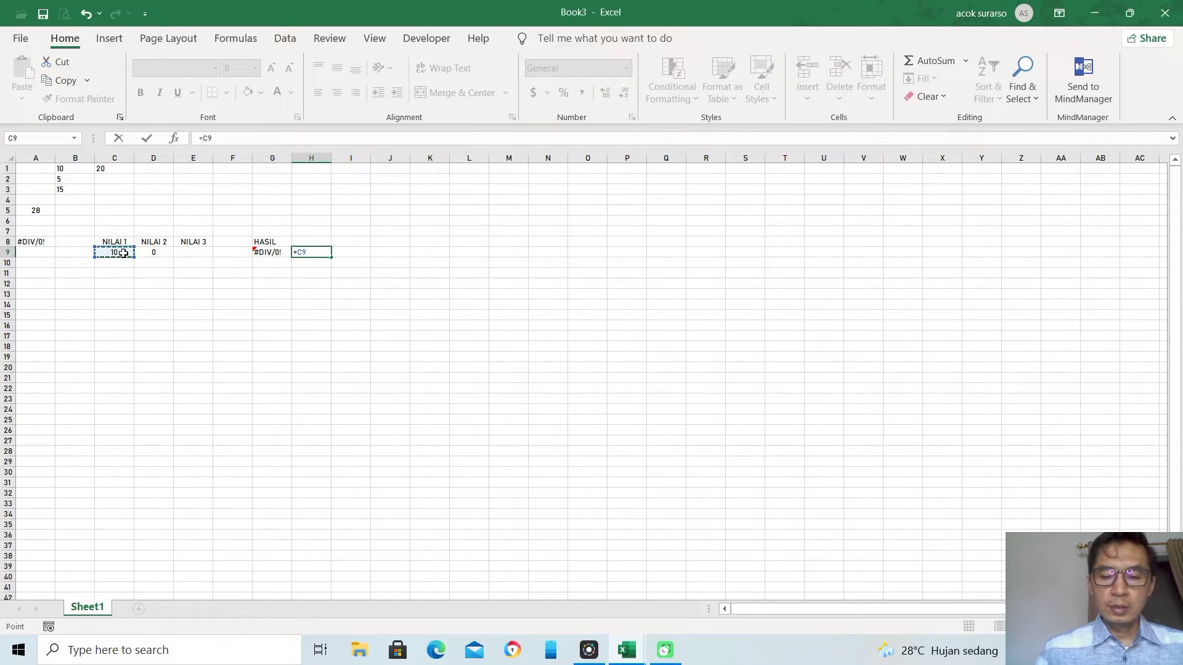
type("/")
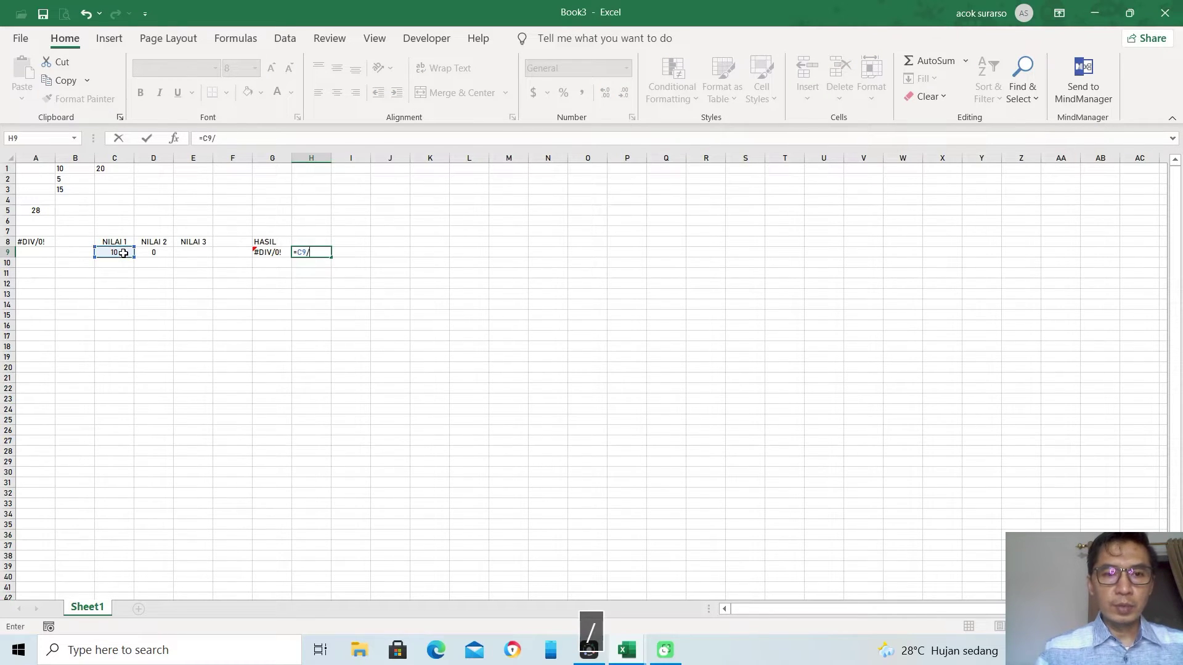
left_click(207, 253)
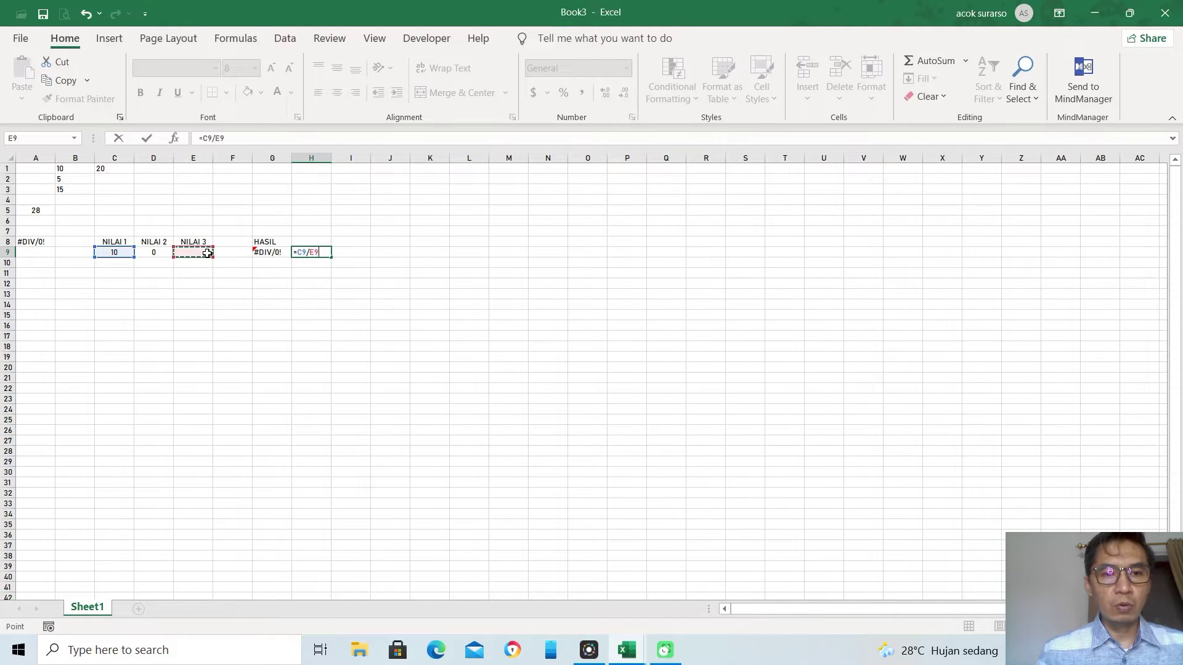
key("Return")
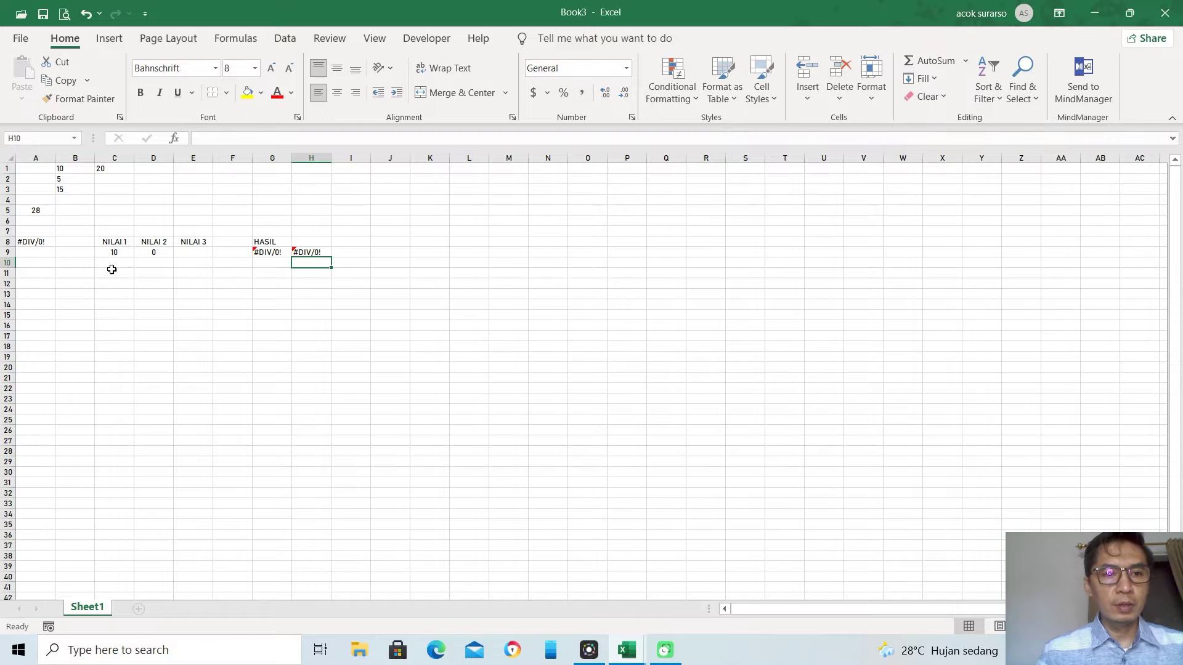
Step: Enter the label #N/A in cell A11 for the next formula error example
left_click(37, 274)
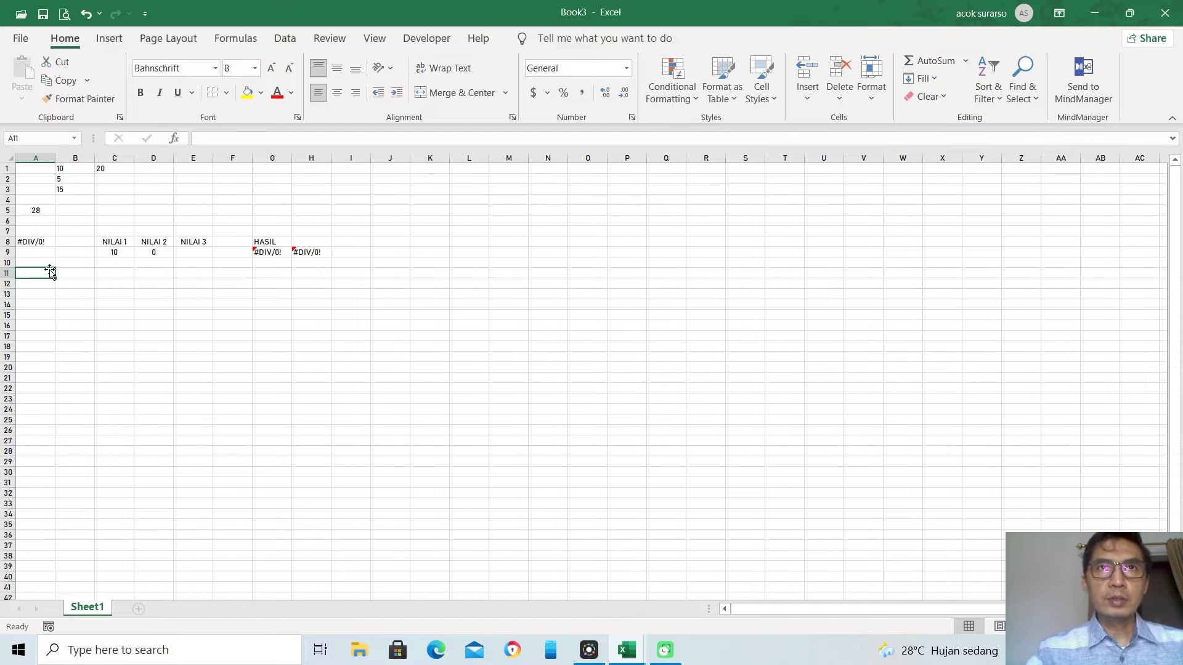
type("#")
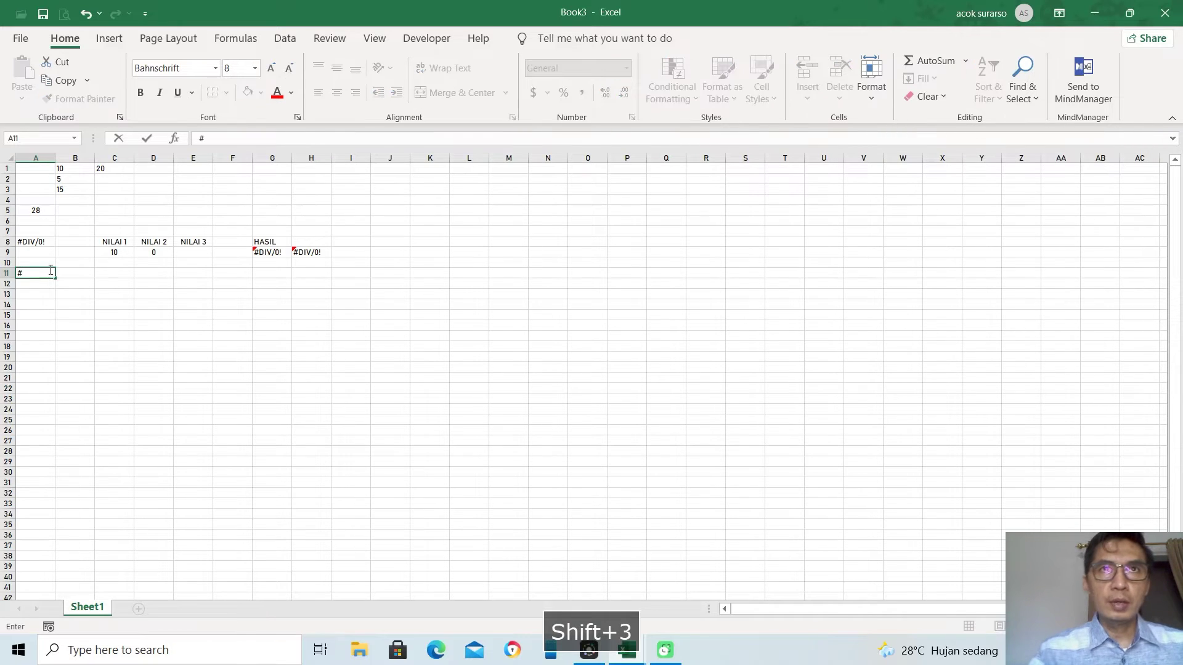
type("N/A")
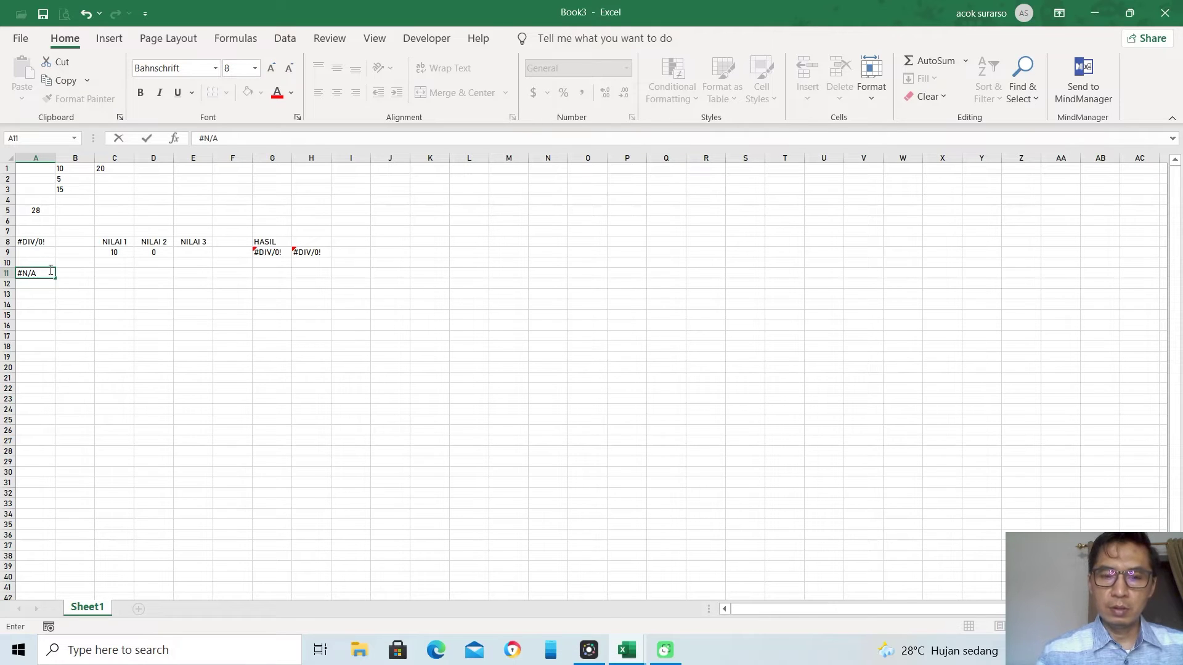
key("Right")
Step: Enter the table headings BUAH in cell C11 and HARGA in cell D11
key("Right")
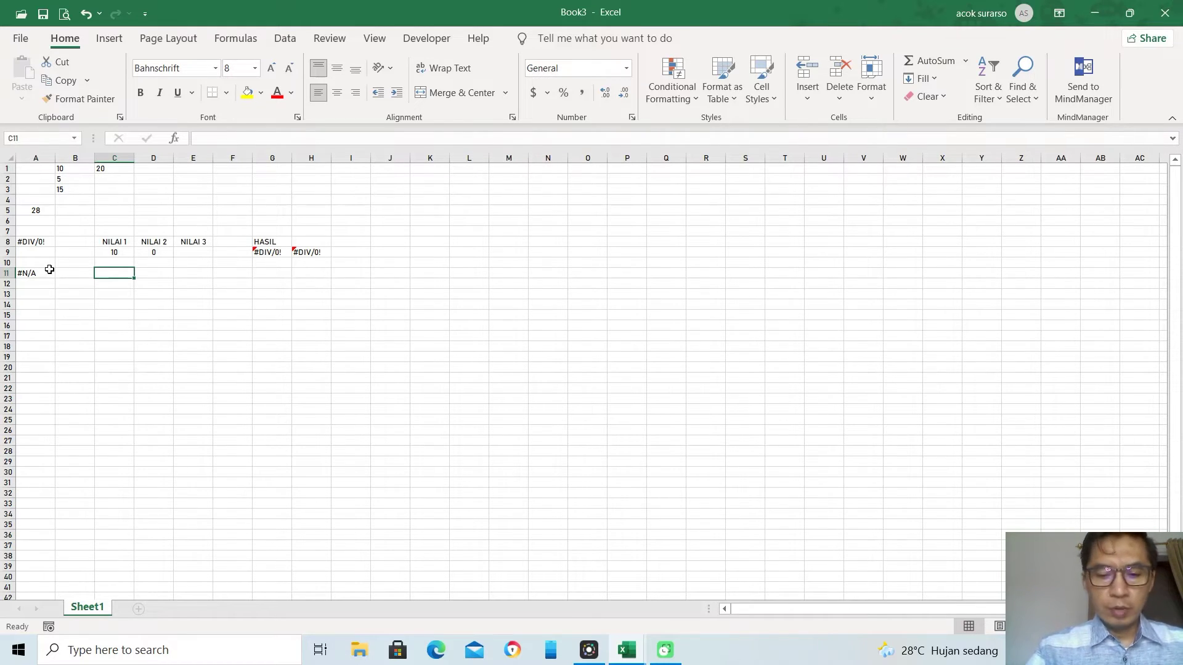
type("BUAH")
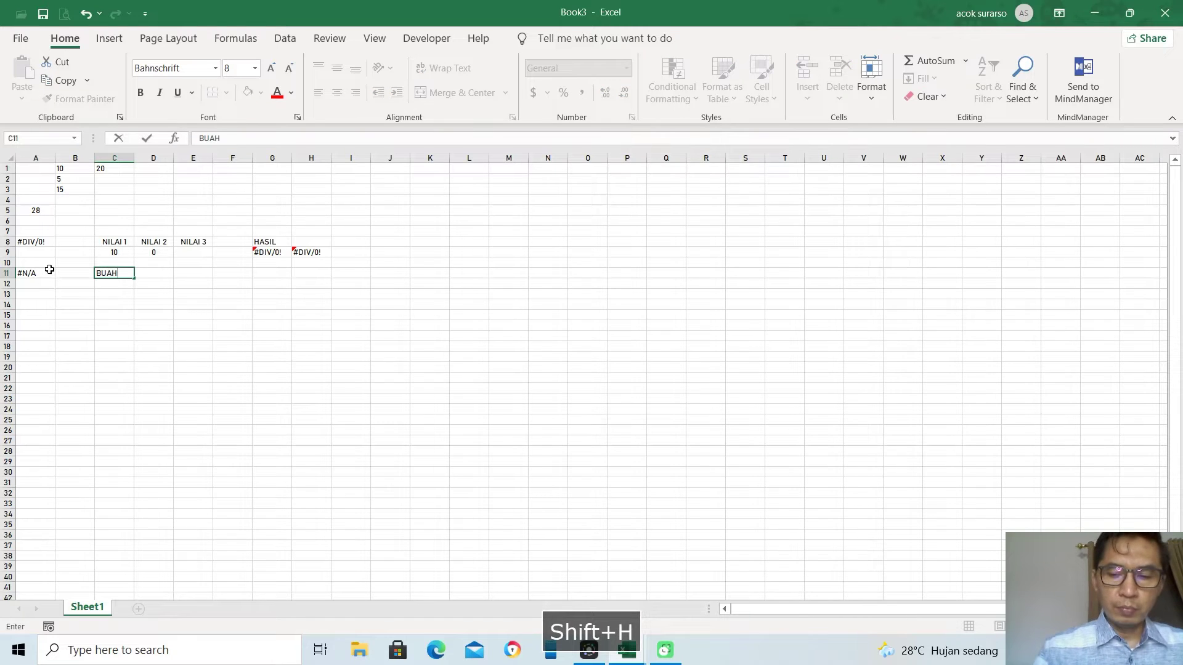
key("Right")
type("HARGA")
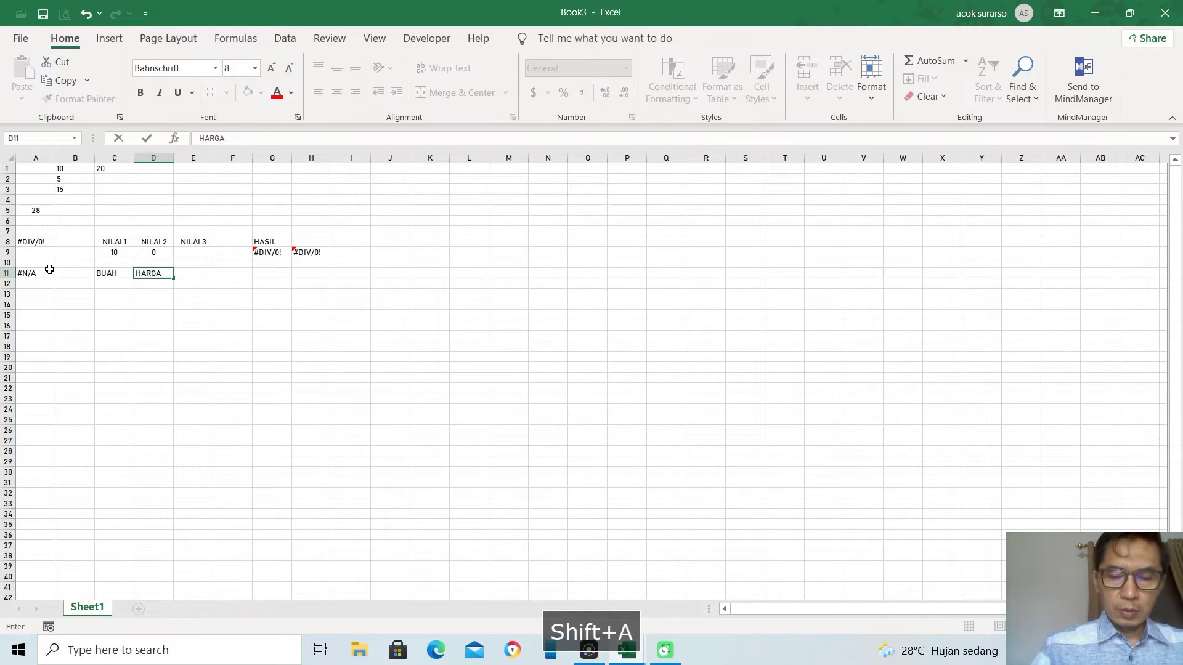
key("Return")
Step: Add the first fruit row with JERUK in cell C12 and the price 1000 in D12
key("Left")
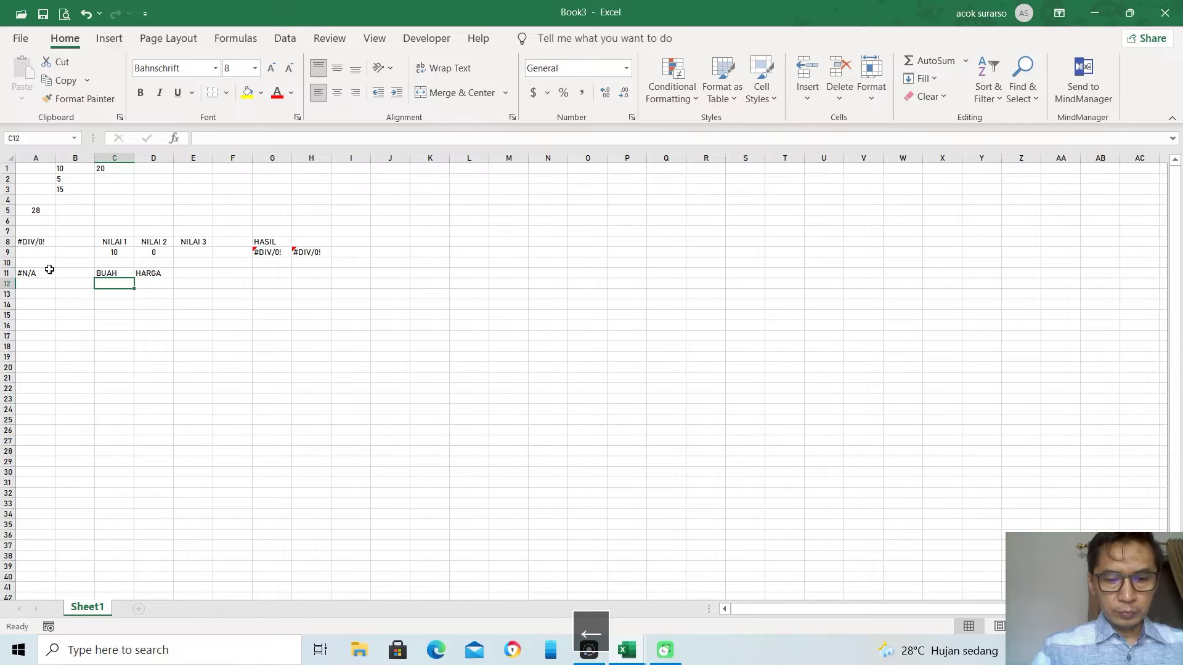
type("JERUK")
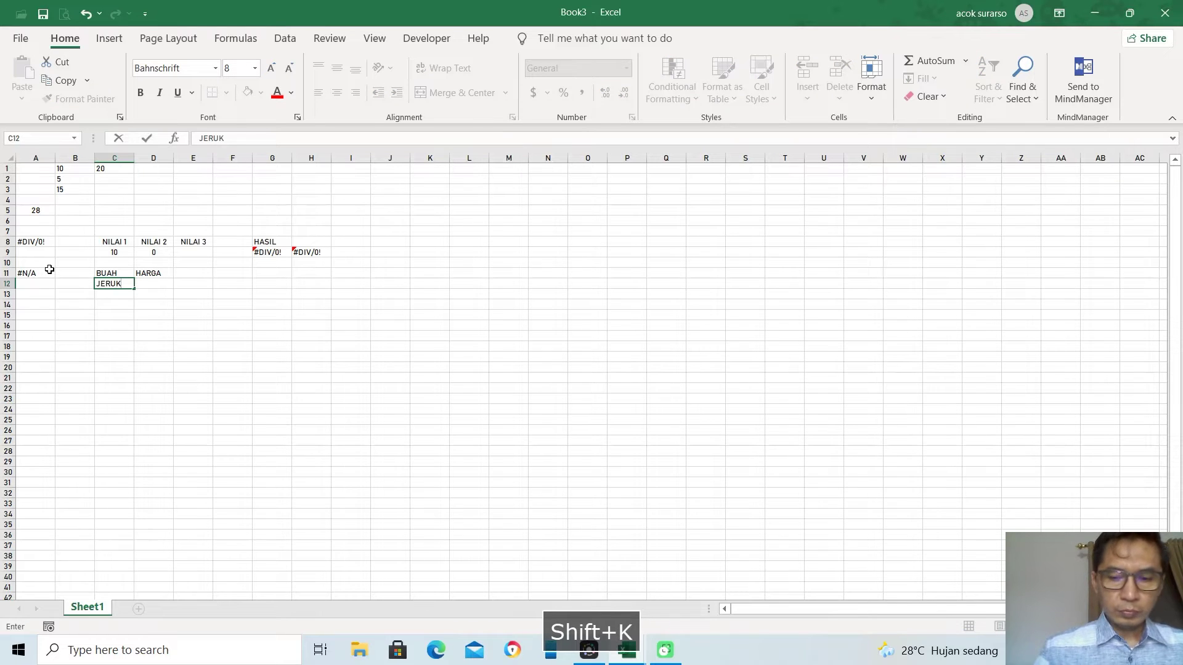
key("Right")
type("1000")
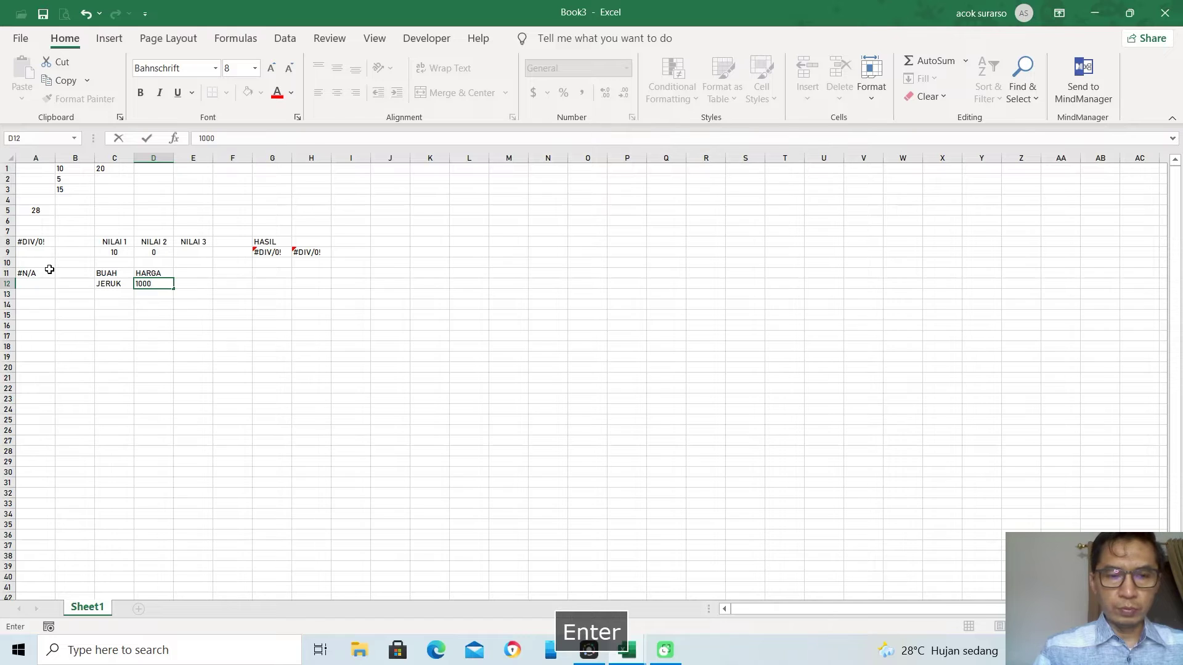
key("Return")
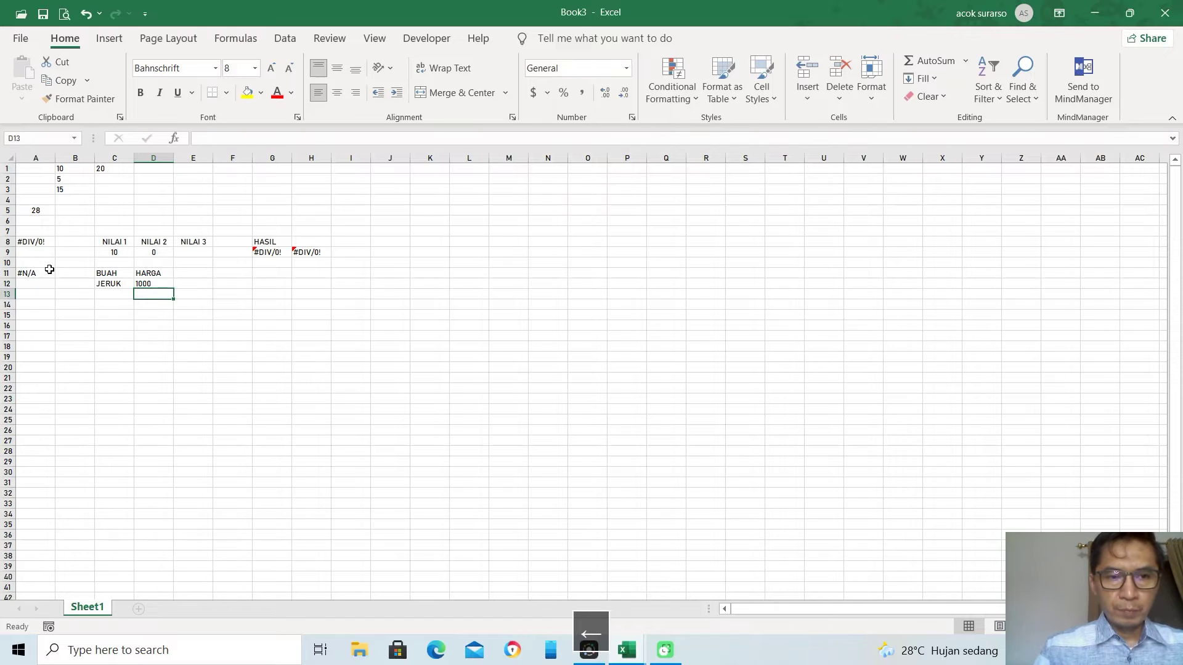
Step: Add the second fruit row with MANGGA in capitals in cell C13 and the price 5000 in D13
type("Mangga")
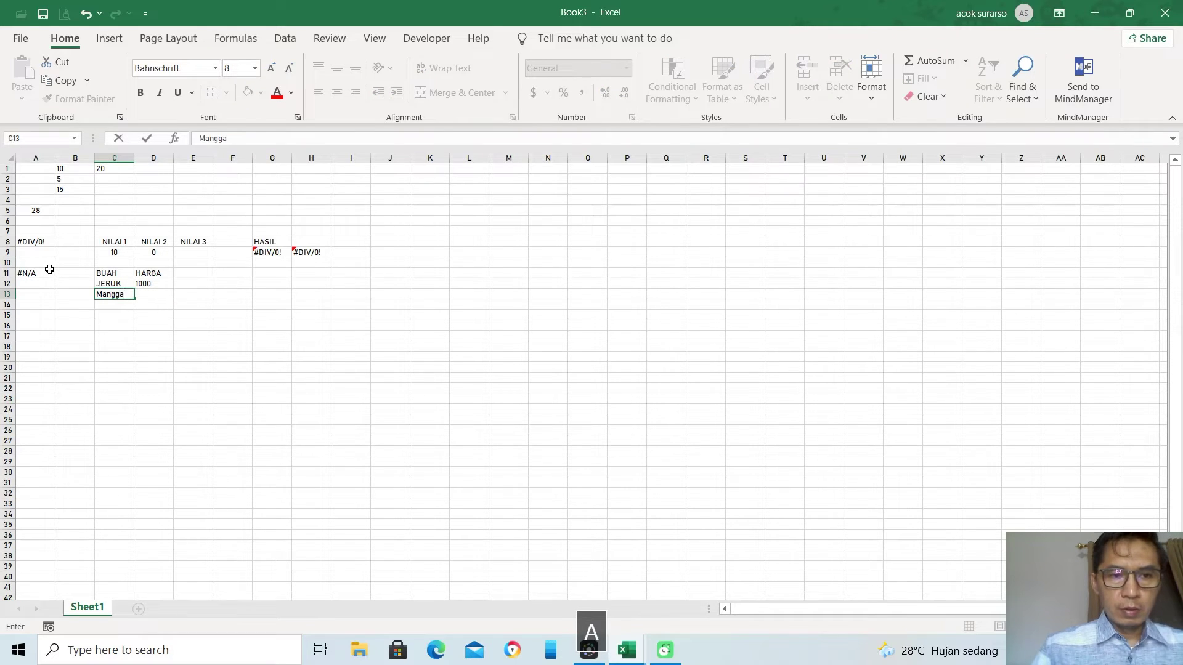
key("BackSpace")
key("BackSpace")
key("BackSpace")
key("BackSpace")
key("BackSpace")
type("A")
key("Caps_Lock")
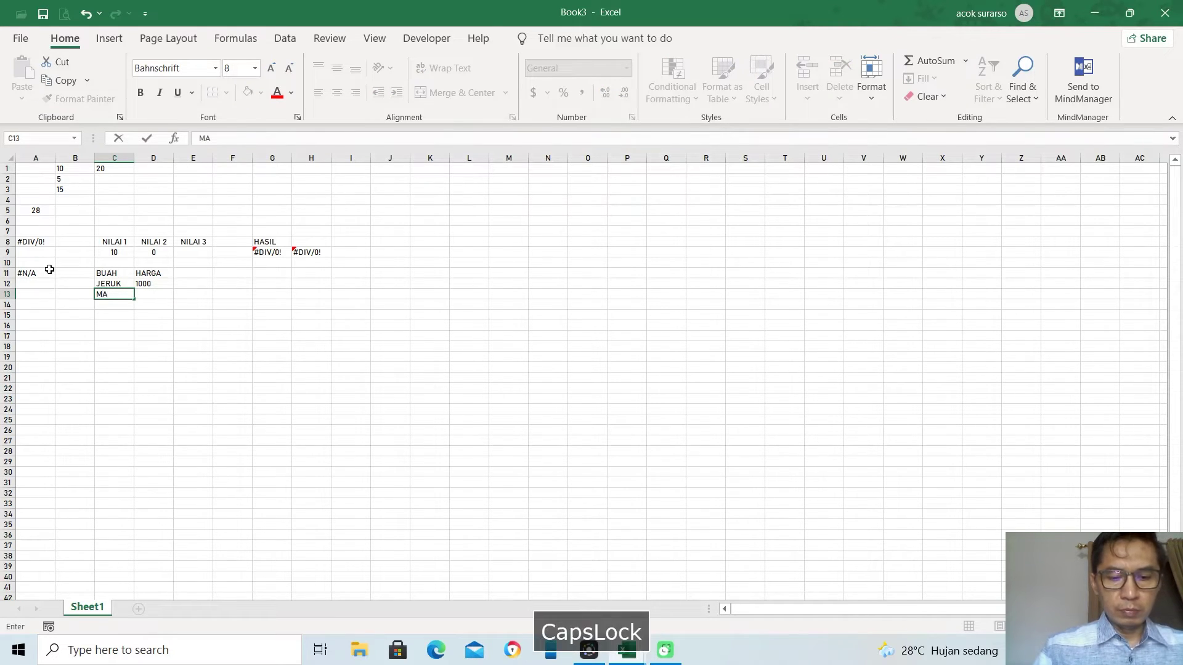
type("NGGA")
key("Tab")
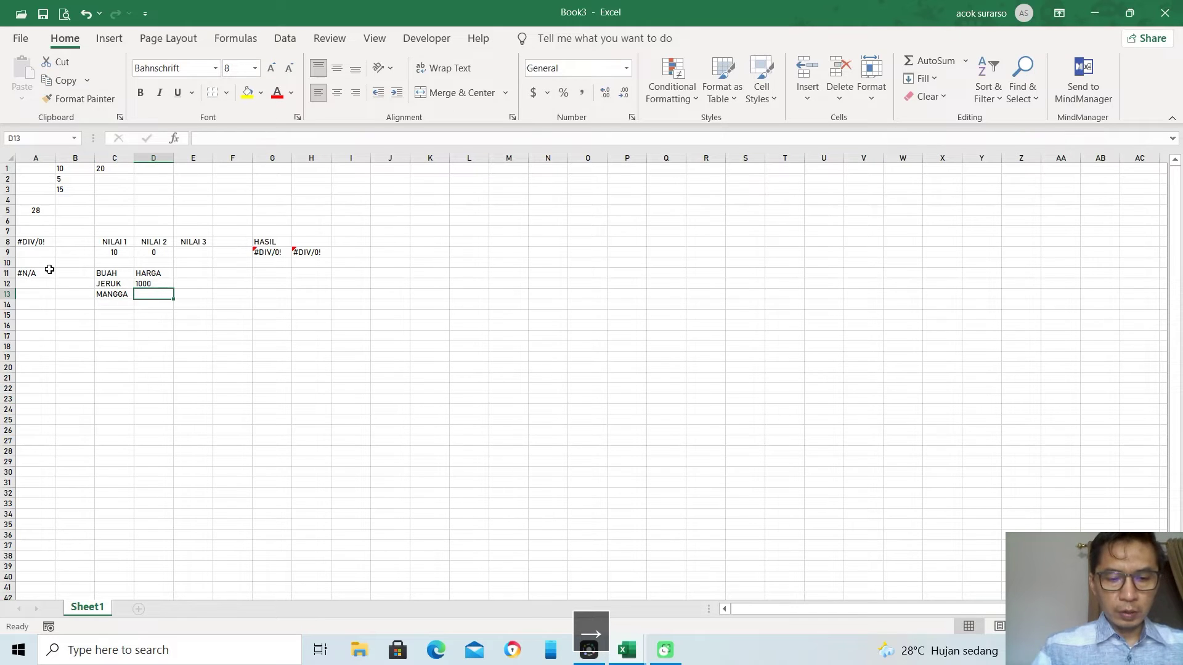
type("5000")
key("Return")
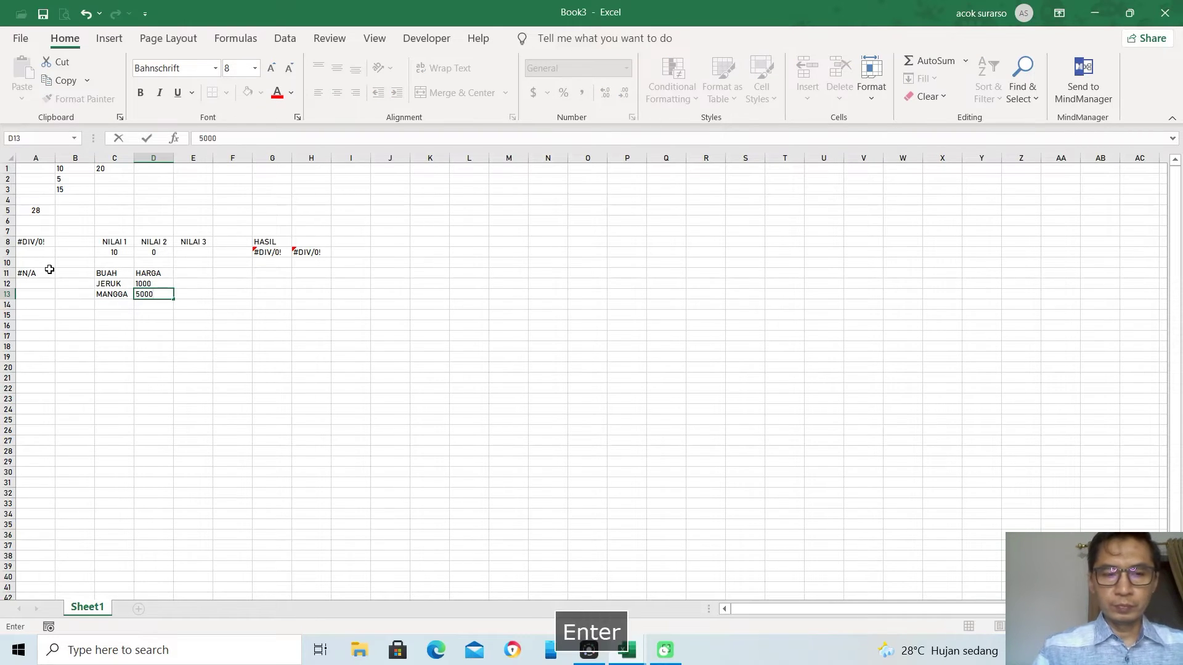
Step: Add the third fruit row with DURIAN in cell C14 and the price 50000 in D14
key("Left")
type("D")
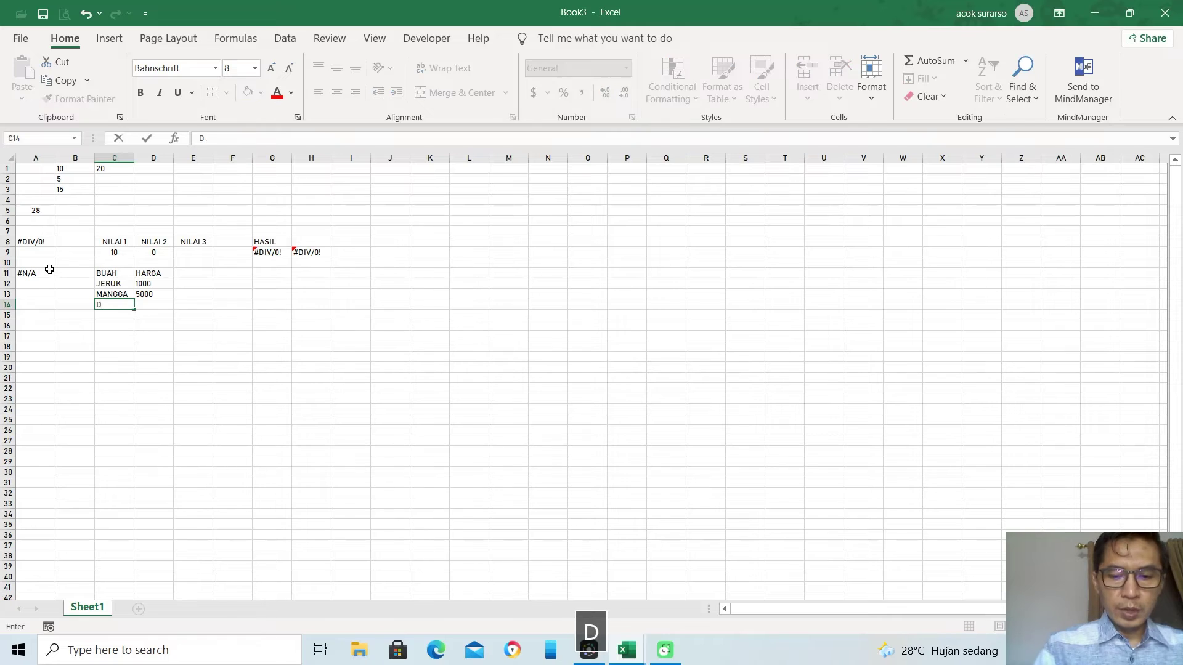
type("URIAN")
key("Right")
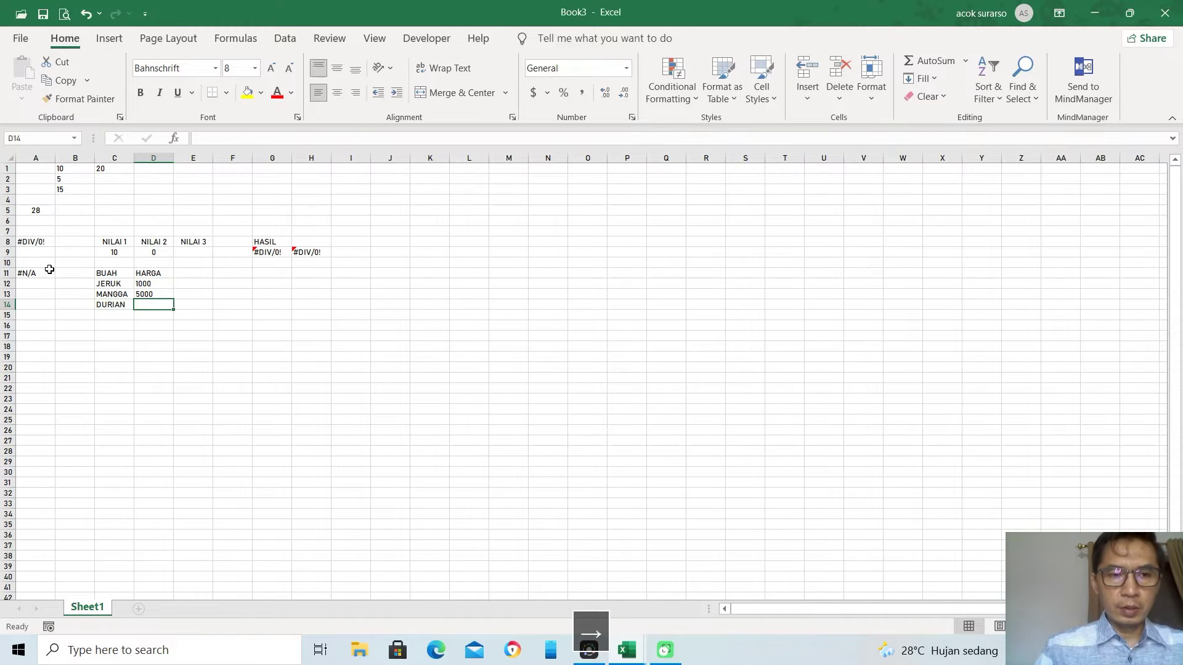
type("50000")
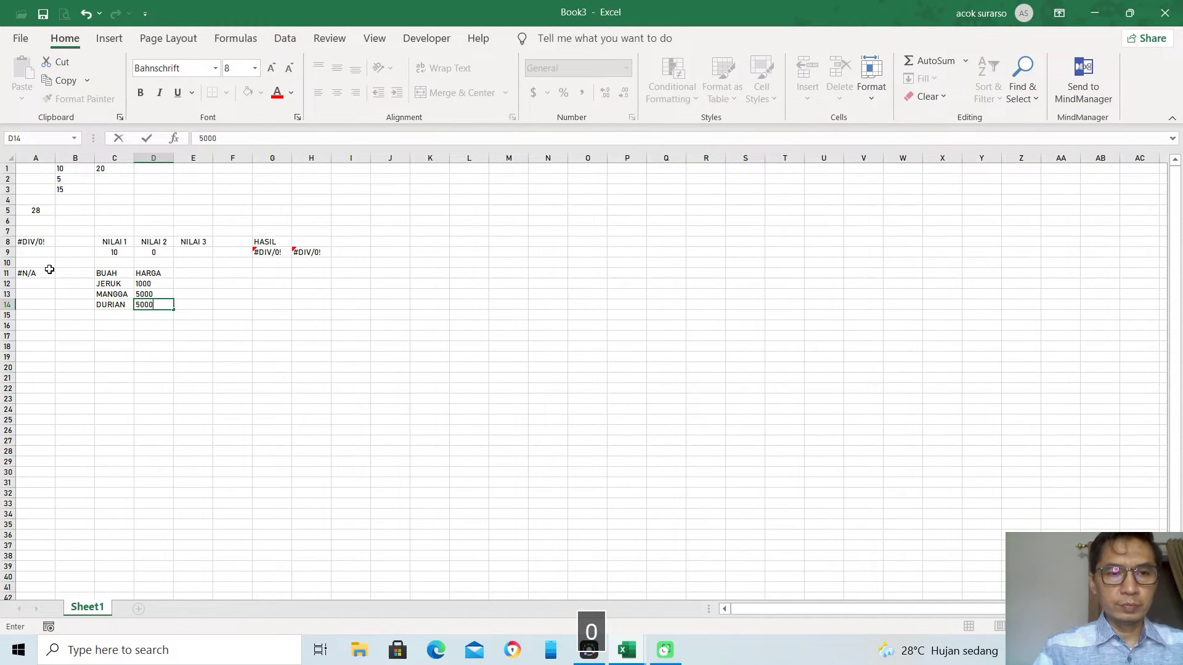
key("Right")
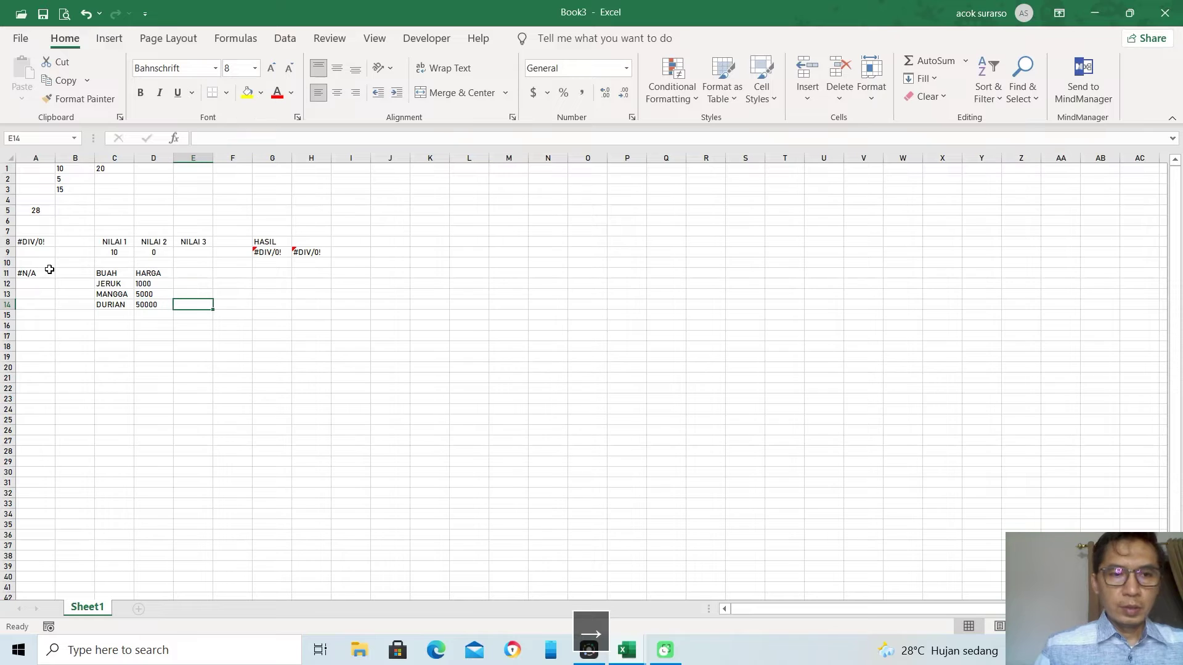
Step: Enter the heading NAMA BUAH in cell F11 and widen column F to fit it
left_click(226, 274)
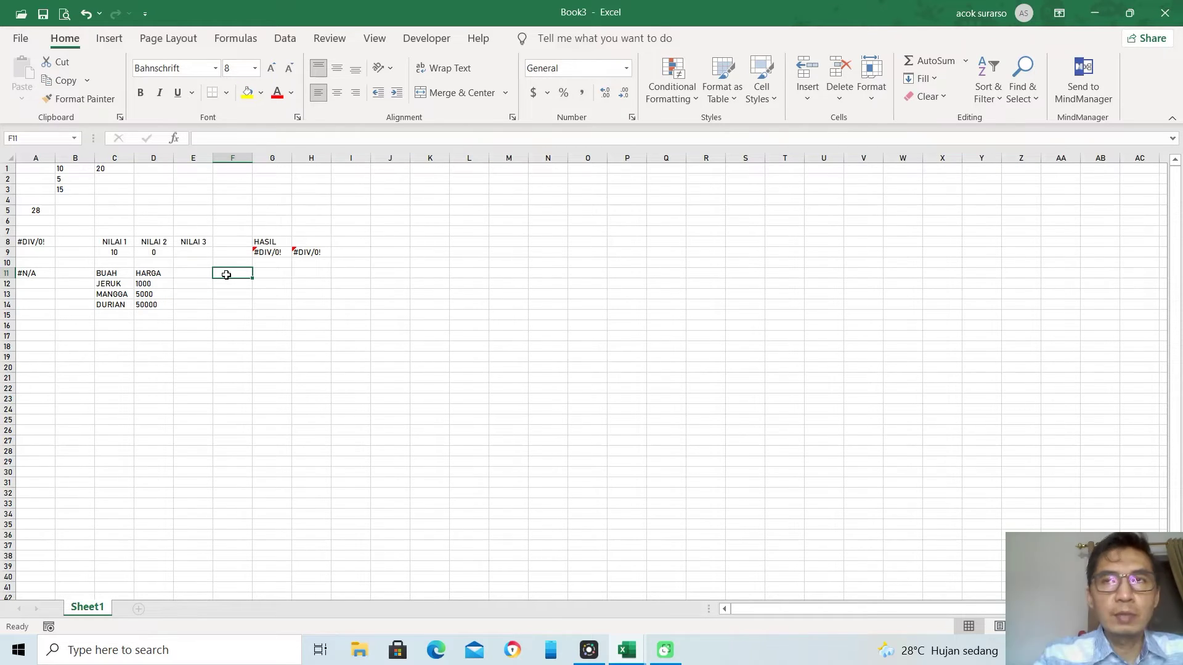
type("NAMA ")
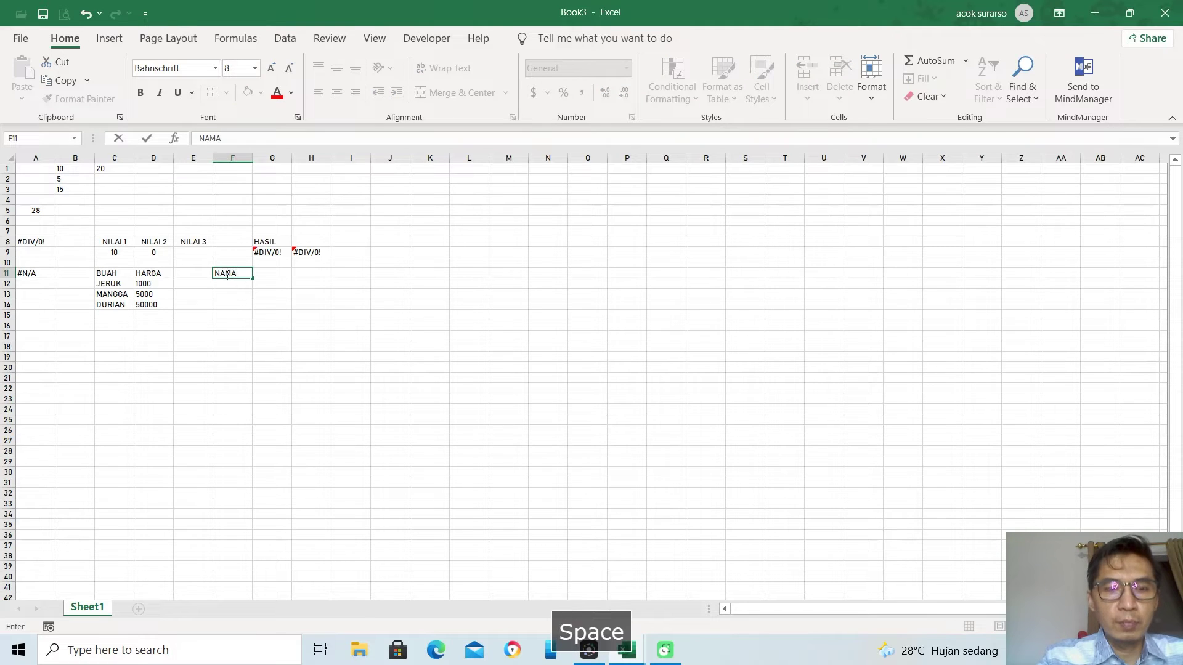
type("BUAH")
key("Return")
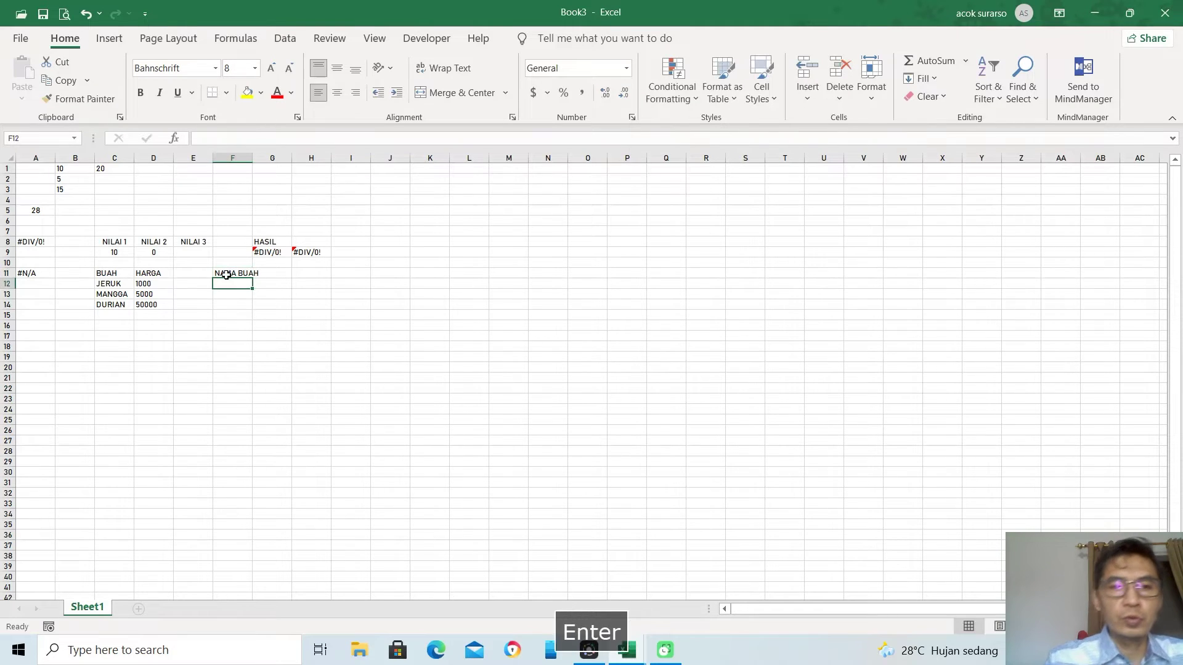
left_click_drag(252, 158, 265, 158)
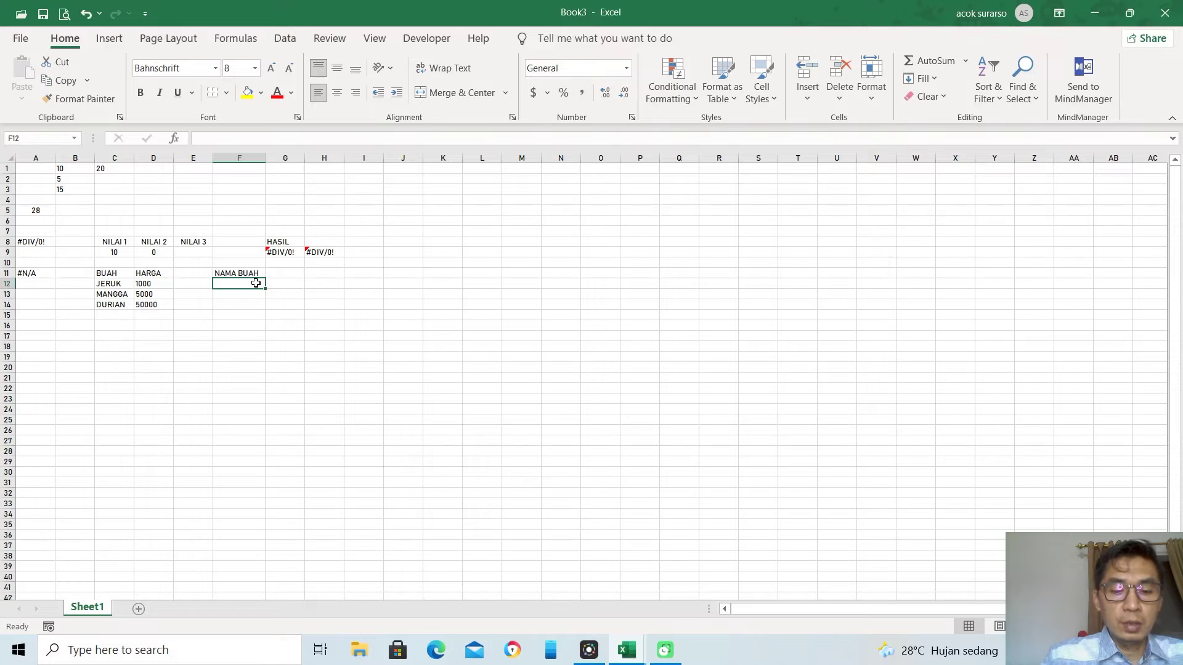
Step: Enter JERUK in cell F12 and look up its price in G12 with =VLOOKUP(F12,$C$12:$D$14,2,0)
type("JERUK")
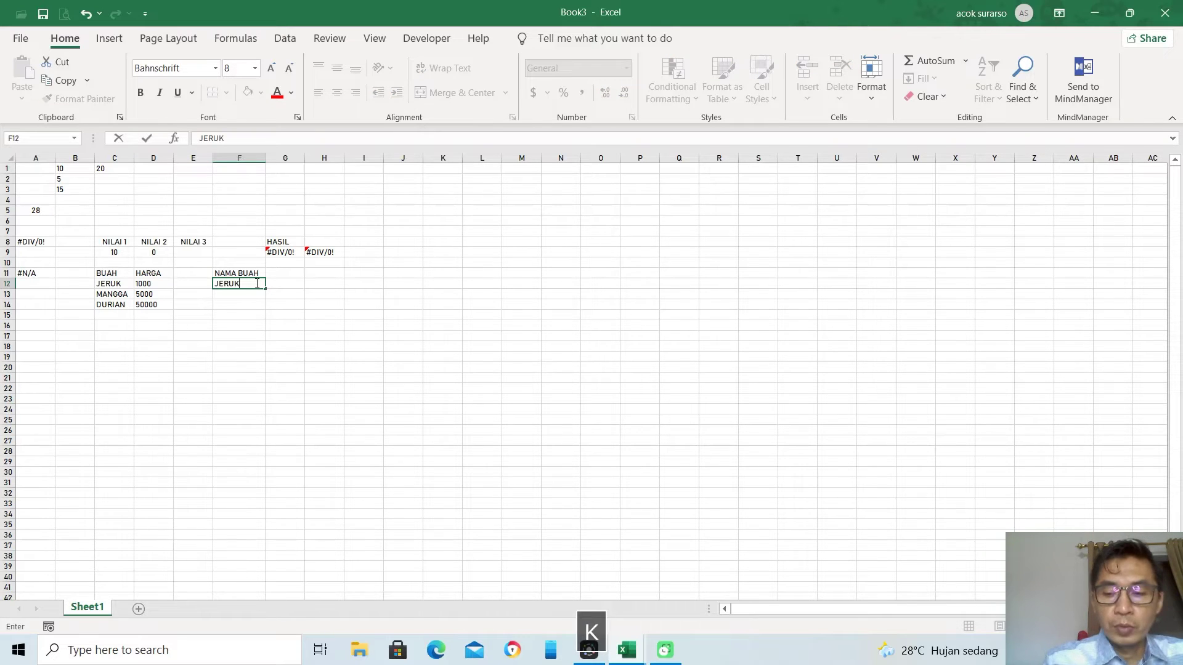
key("Right")
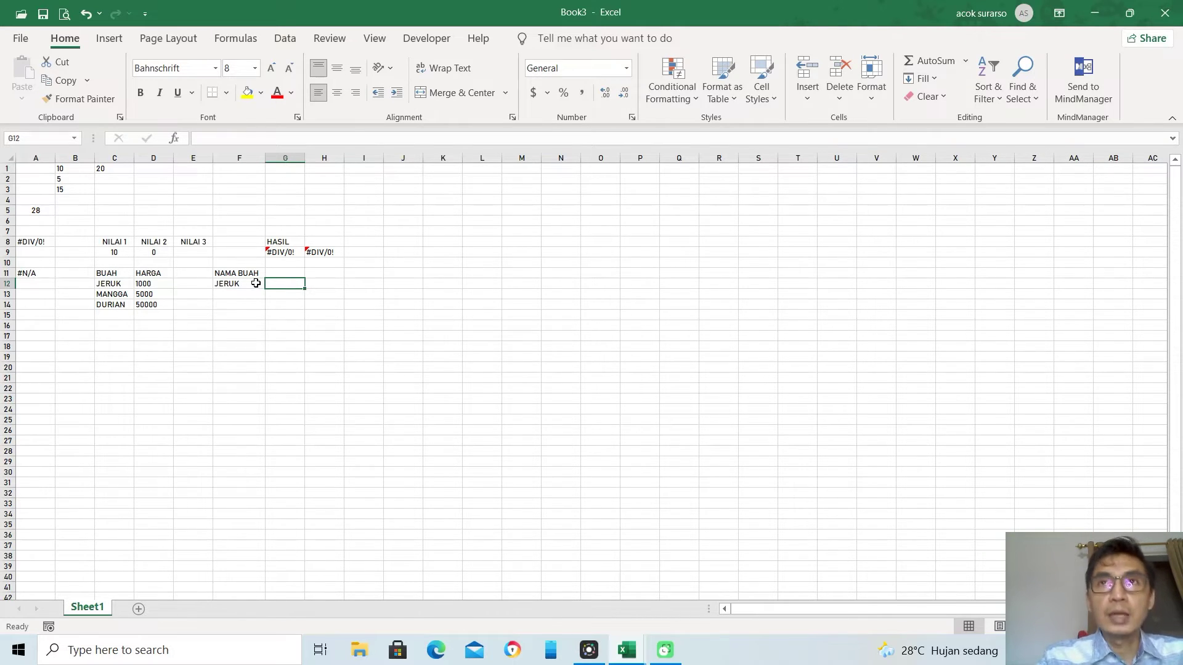
type("=")
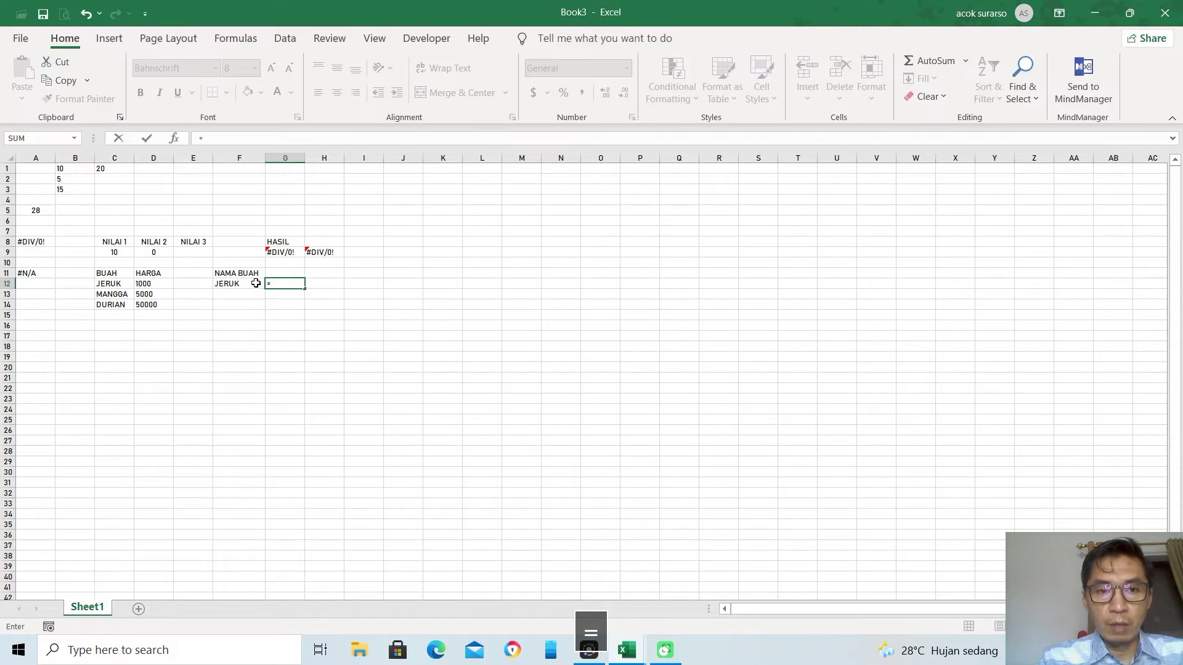
type("VLOOKUP")
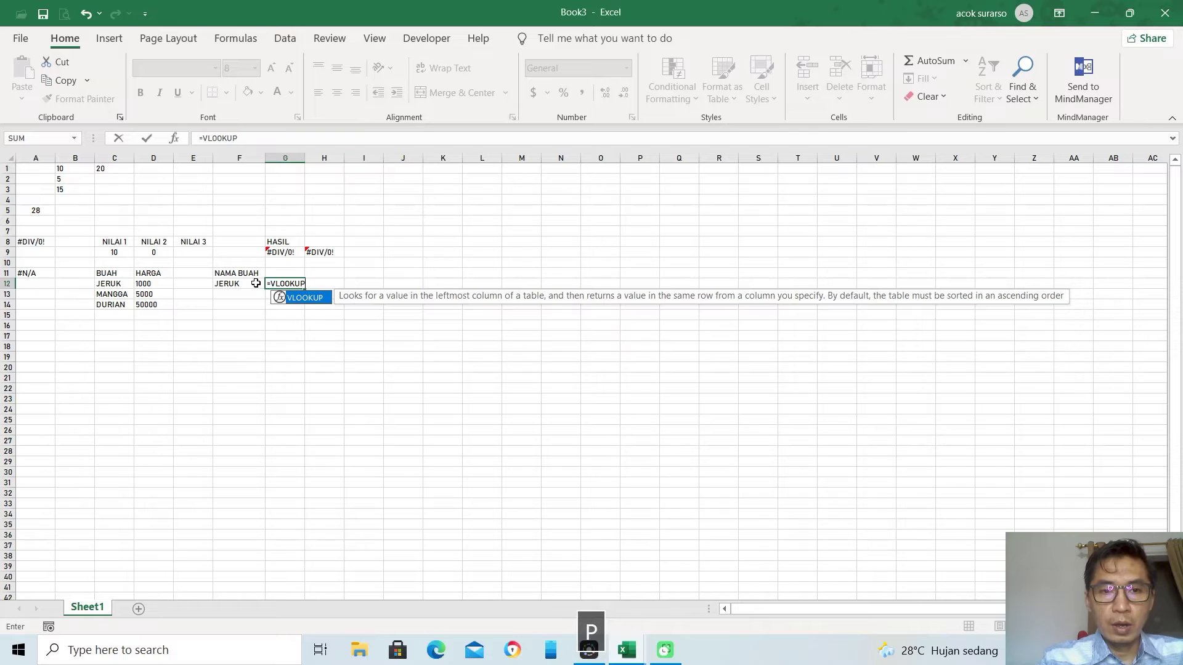
type("(")
left_click(256, 284)
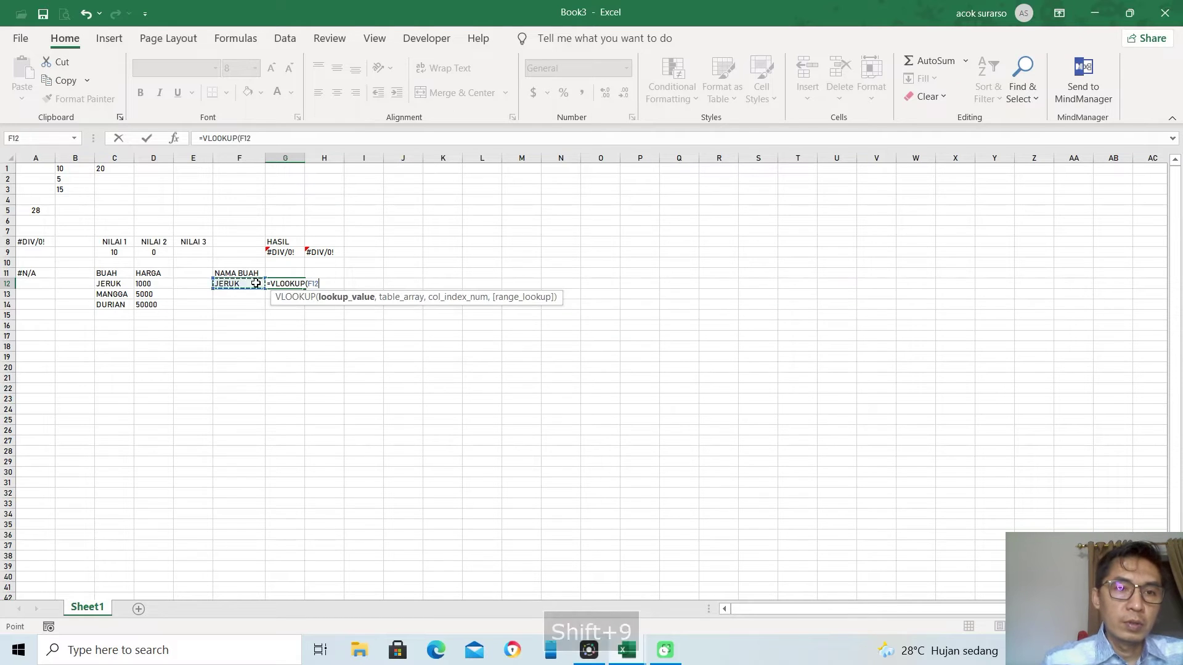
type(",")
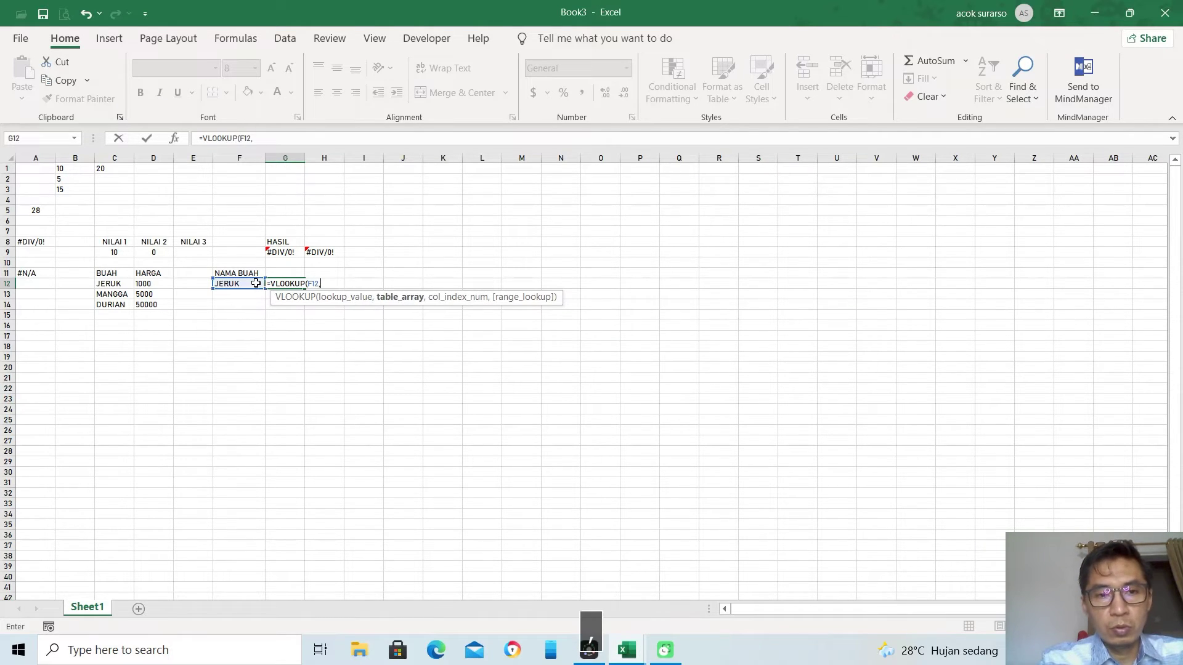
left_click(132, 285)
left_click_drag(133, 286, 147, 297)
key("F4")
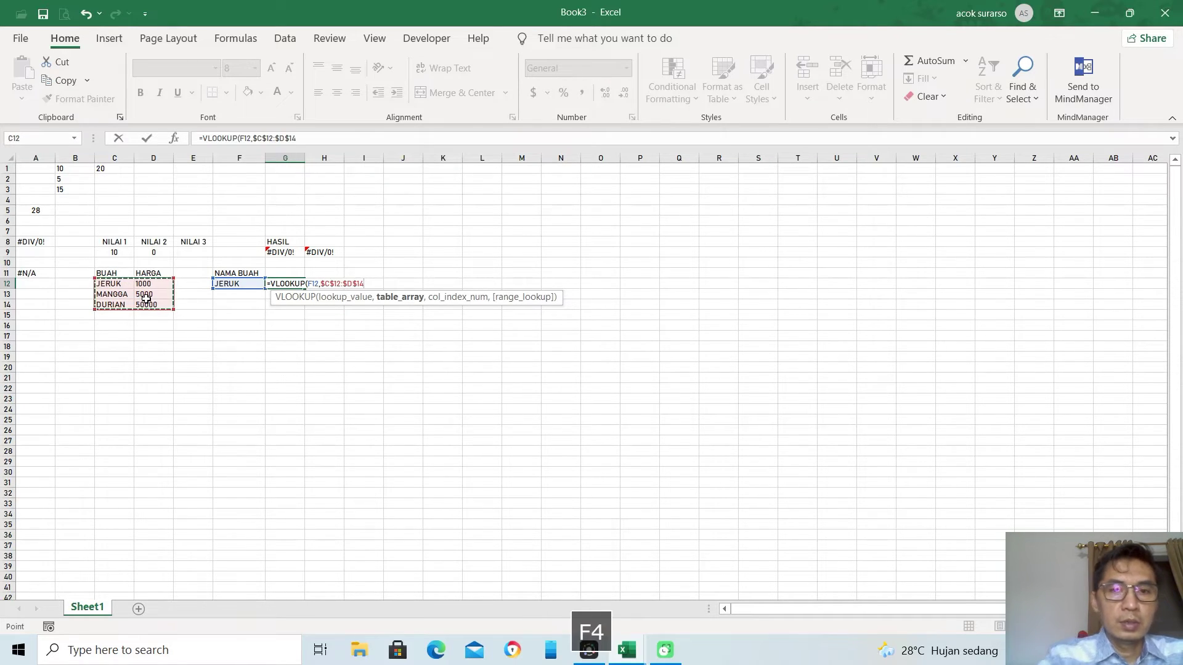
type(",")
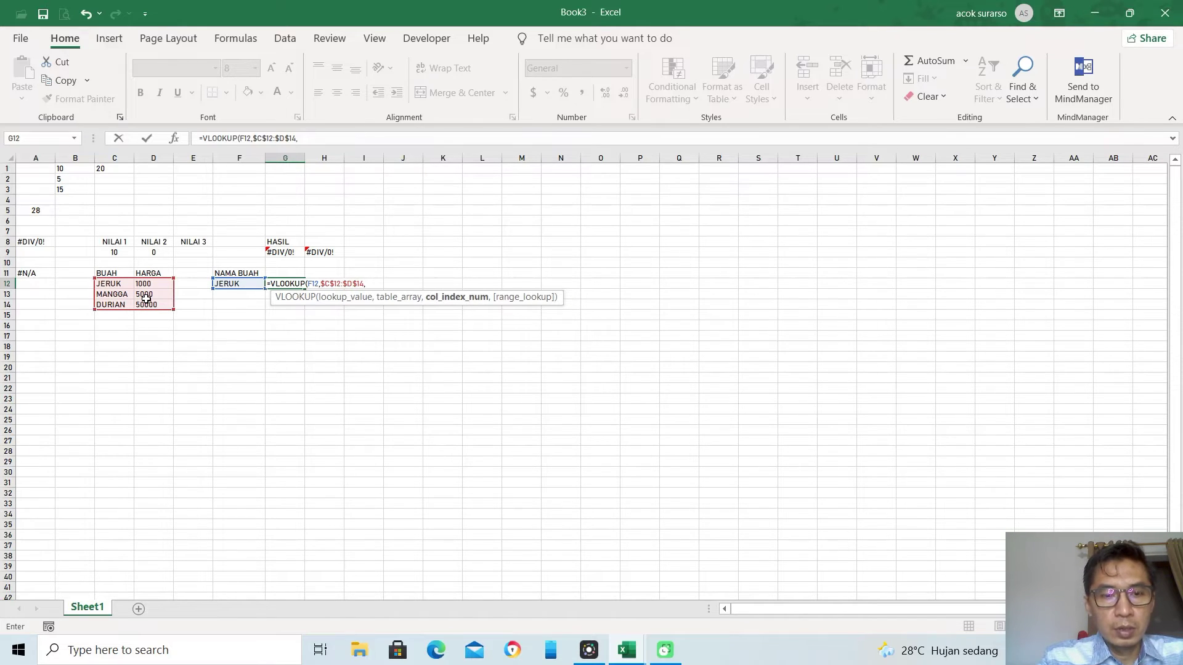
type("2")
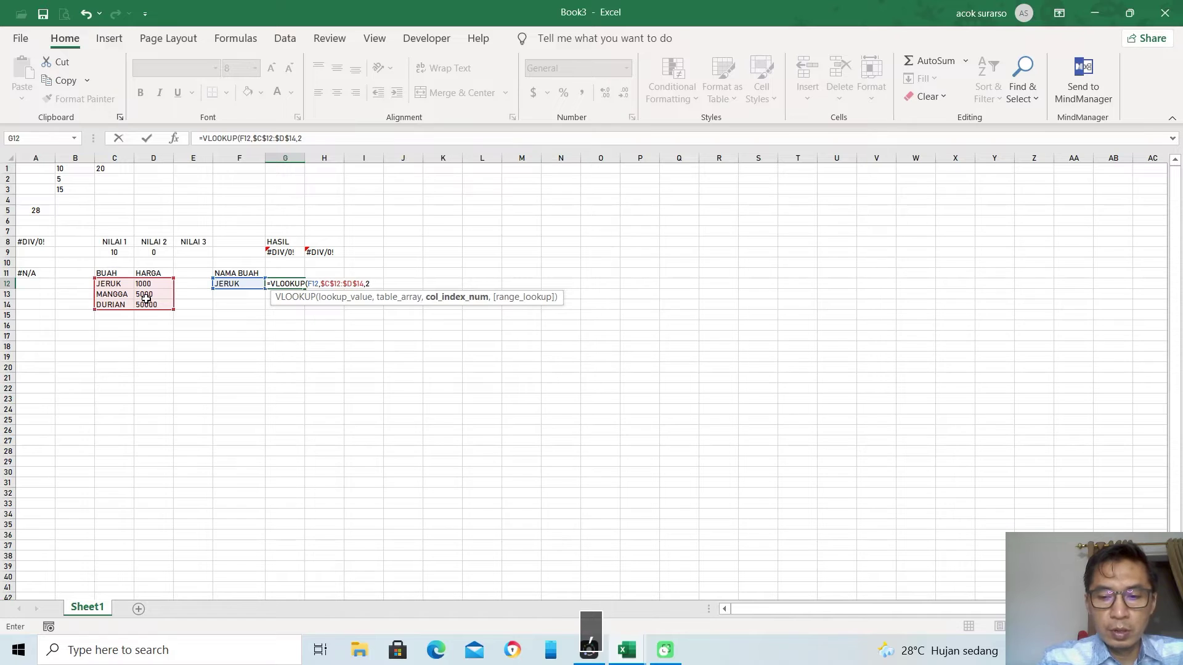
type(",0)")
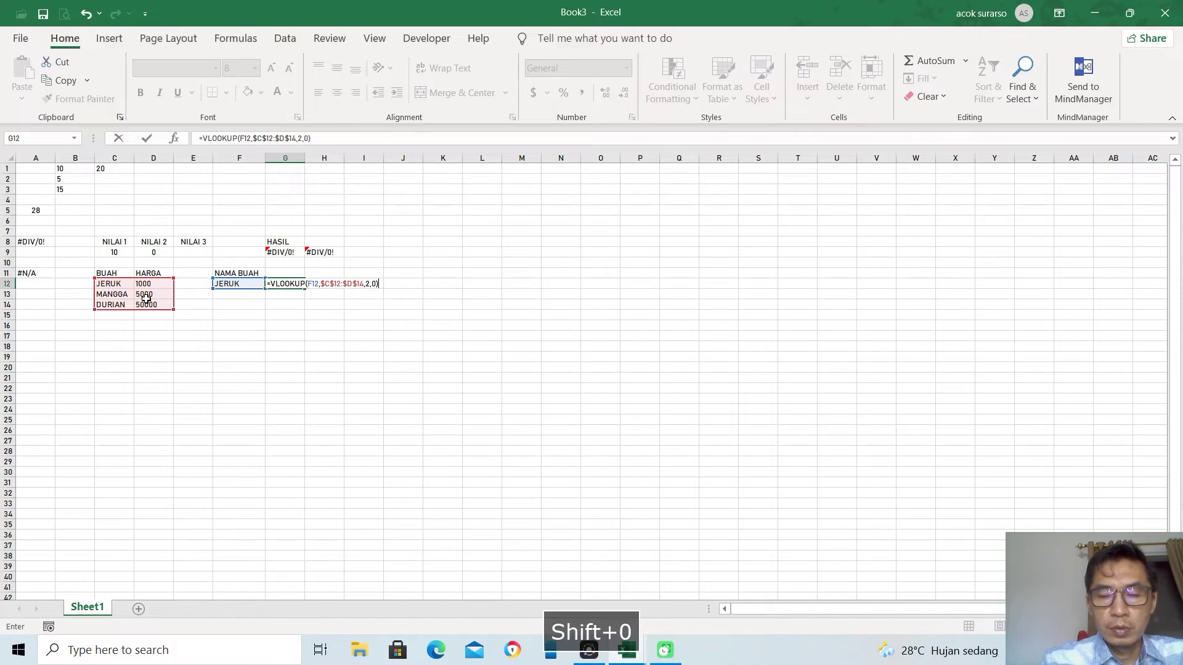
key("Return")
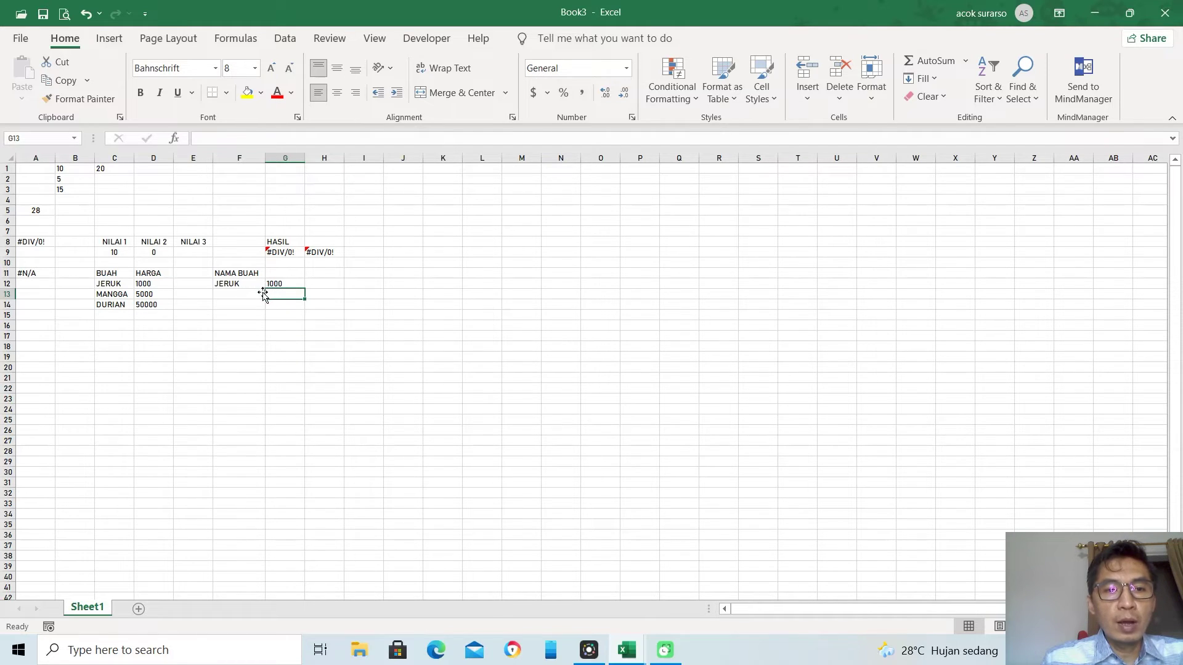
Step: Copy the VLOOKUP formula from G12 into G13 and check it against the empty lookup cell F13
right_click(292, 282)
left_click(330, 254)
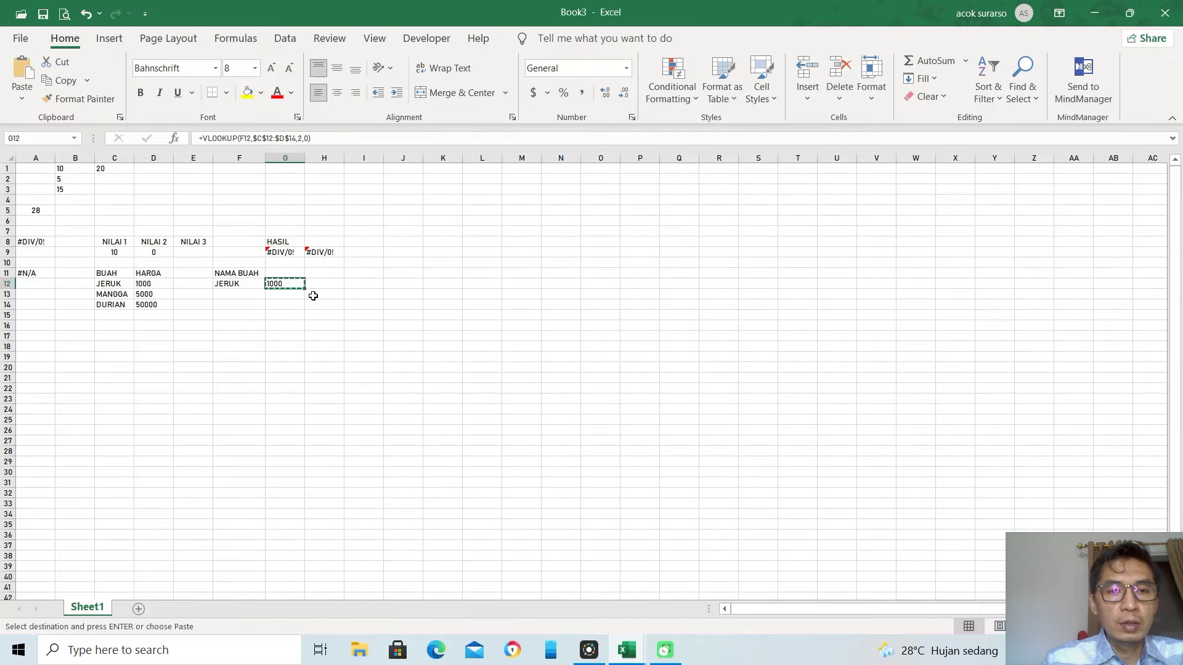
left_click(302, 296)
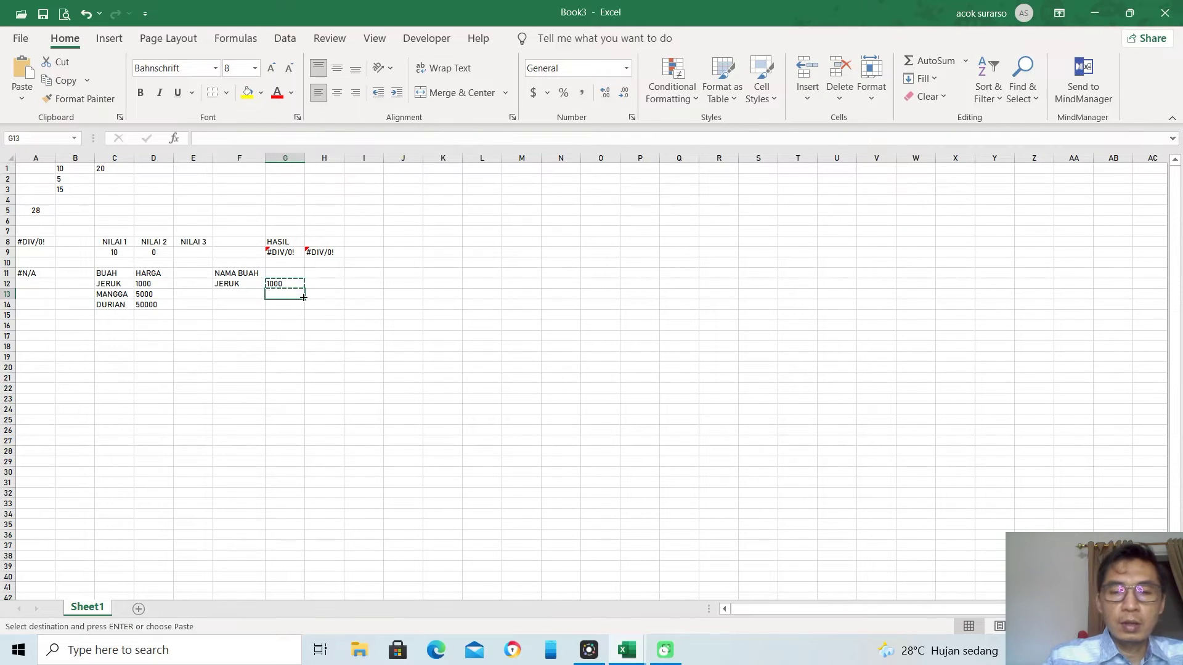
key("Return")
left_click(223, 295)
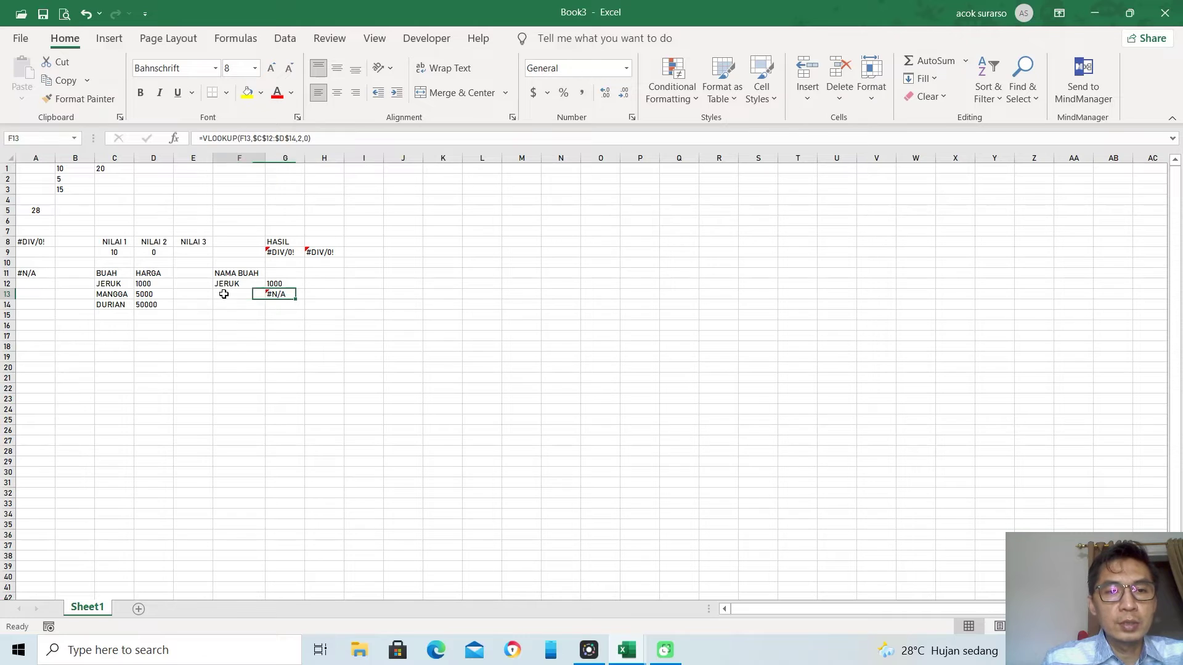
left_click(283, 294)
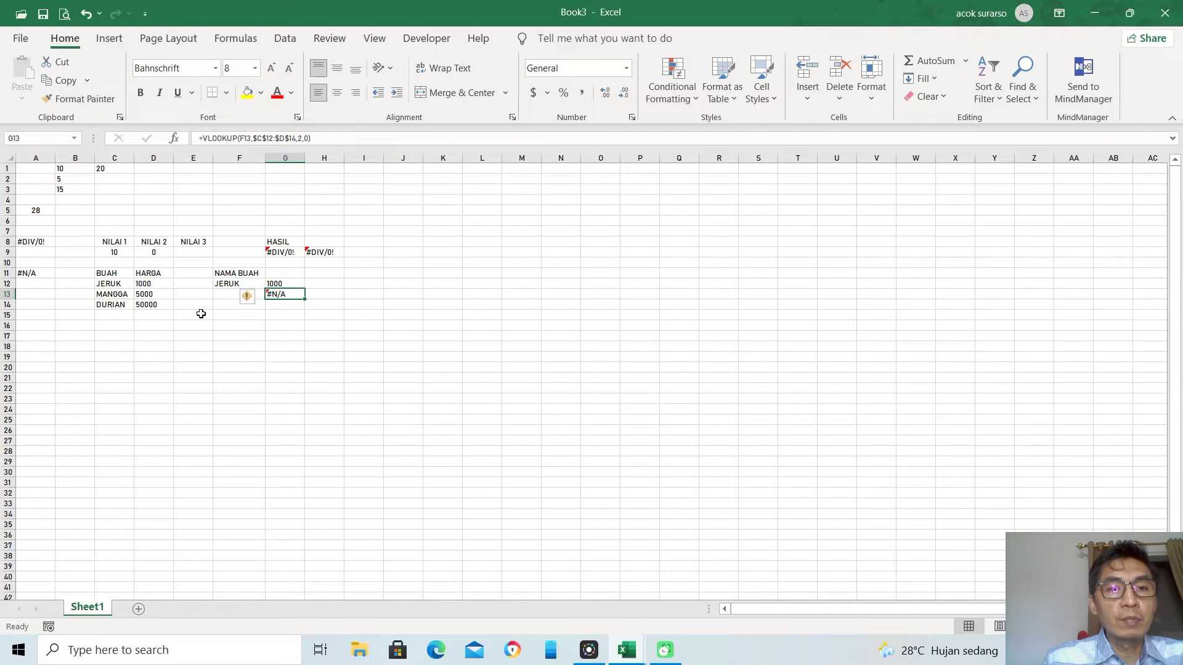
left_click(228, 298)
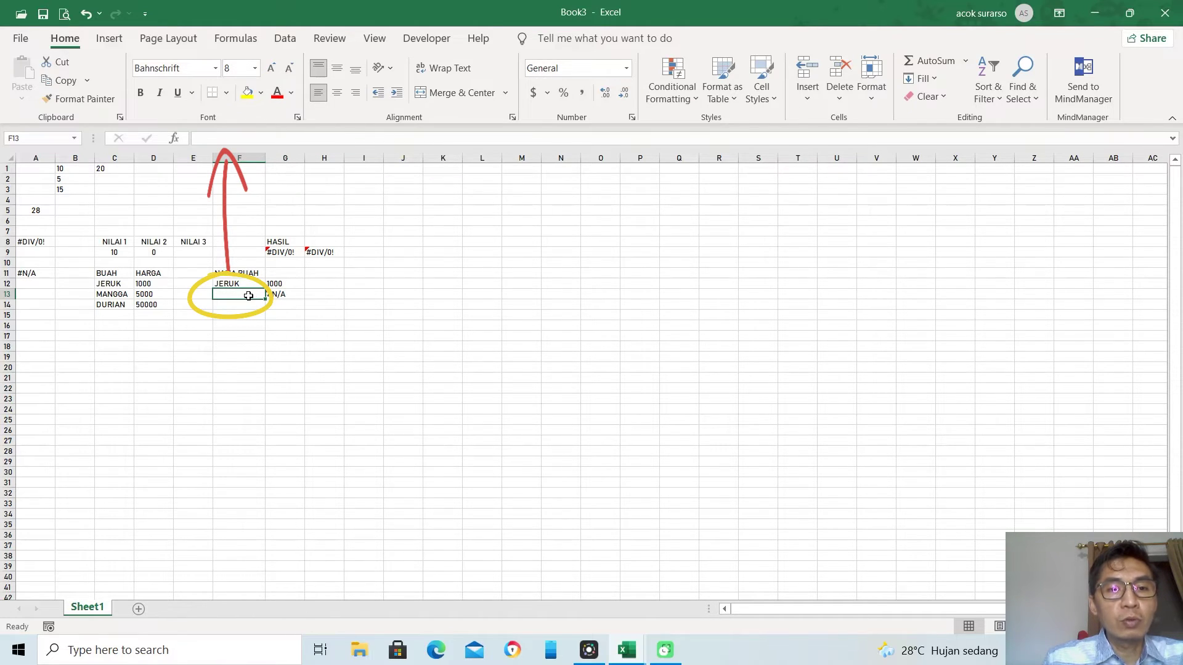
left_click(277, 295)
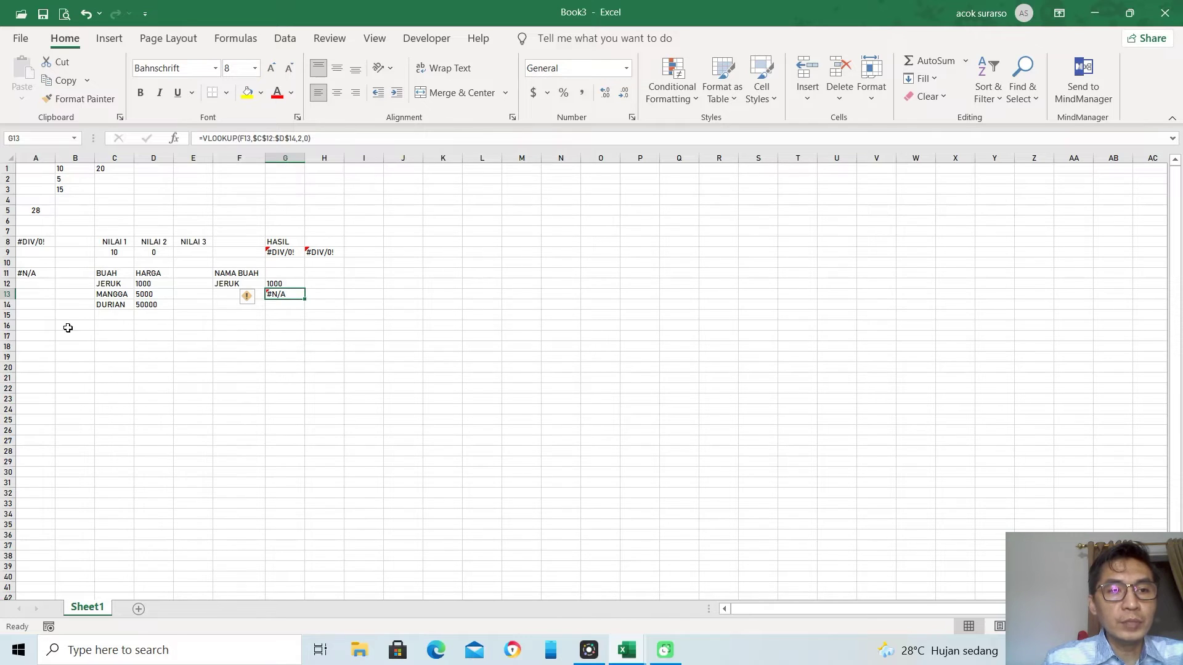
Step: Enter the error label #NULL! in cell A16 as the heading of the next example
left_click(47, 326)
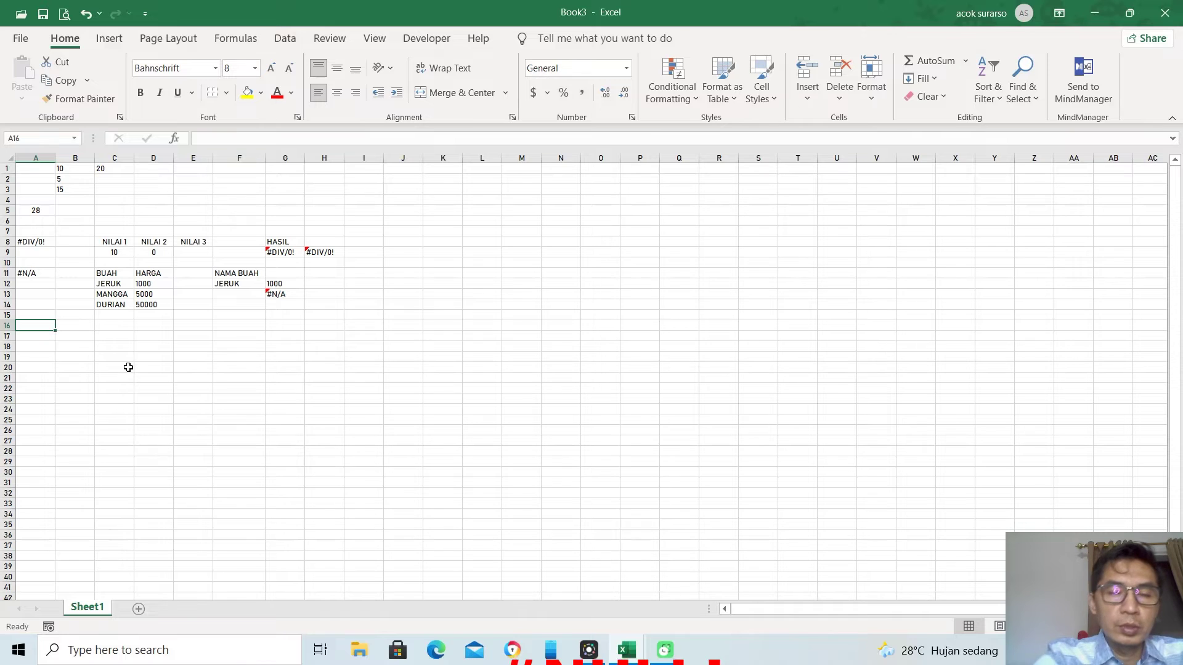
type("#NULL")
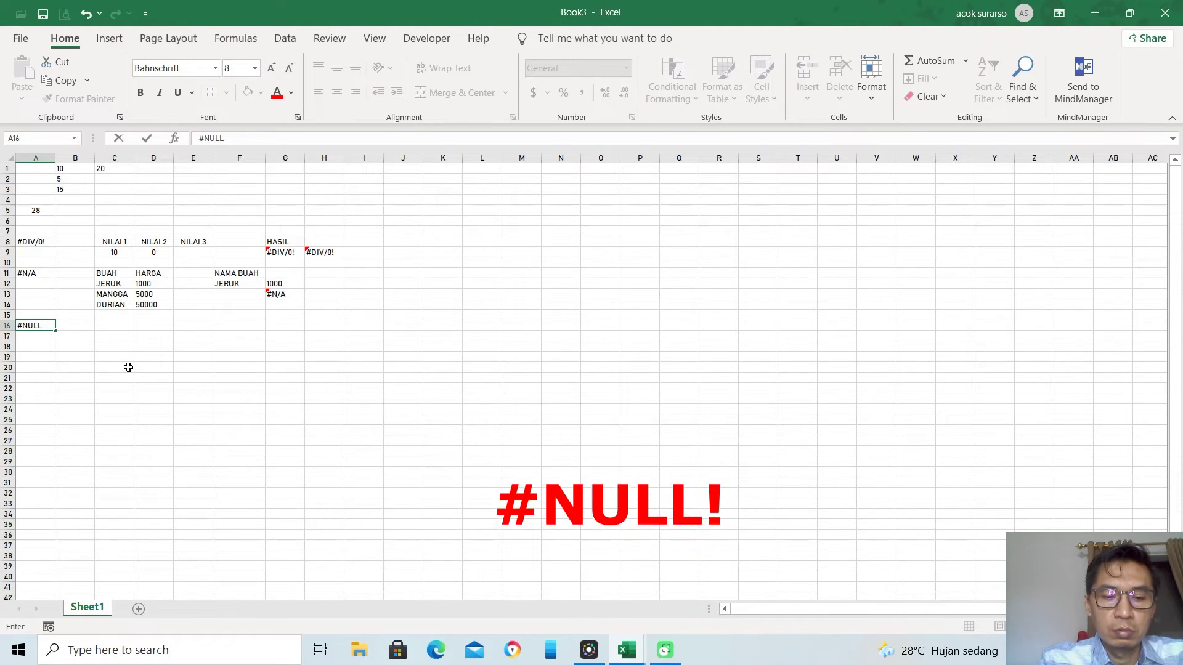
type("!")
key("Return")
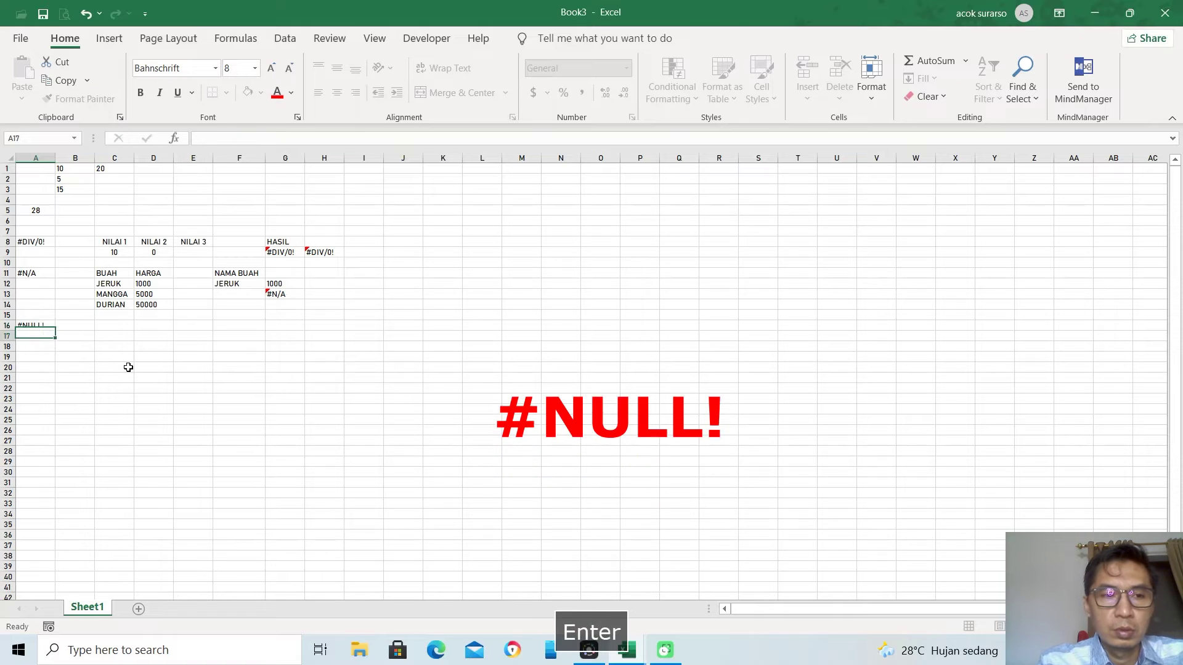
Step: Enter the heading NILAI 1 in cell C16 and the value 10 beneath it in C17
key("Up")
key("Right")
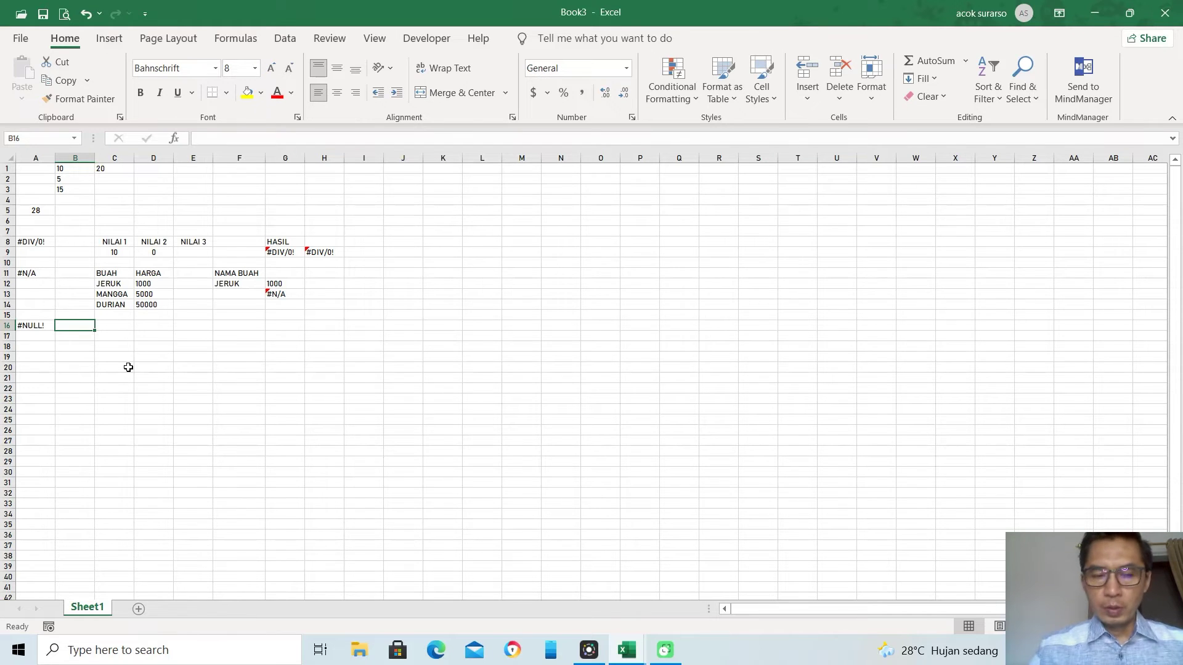
key("Right")
type("!")
key("BackSpace")
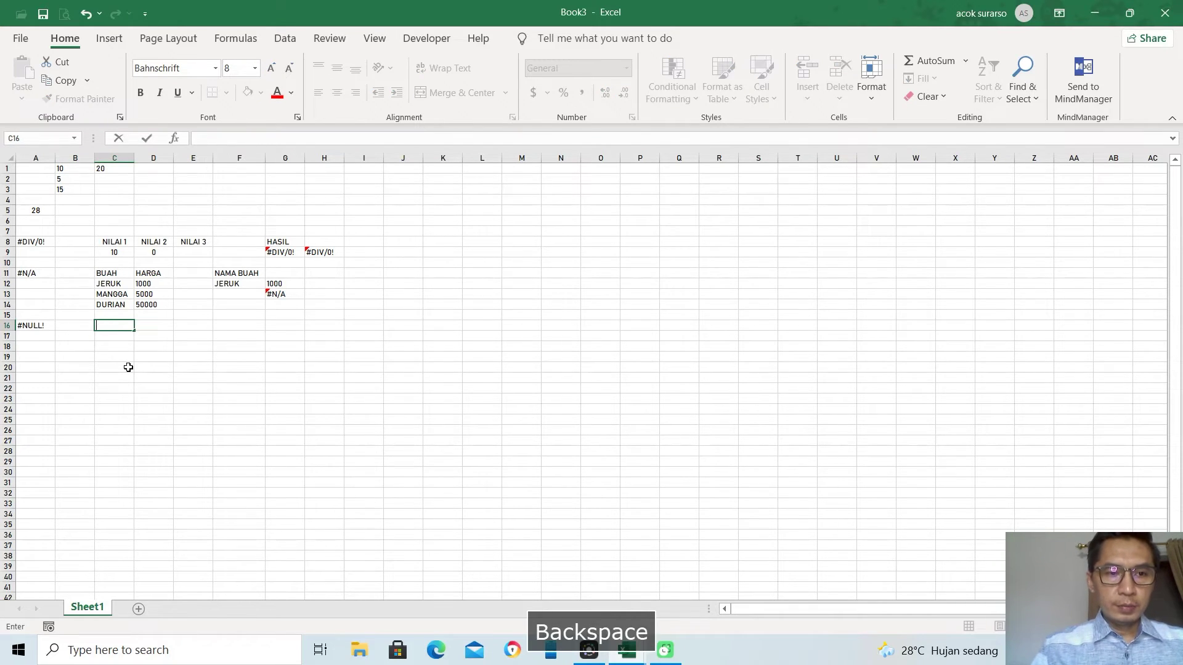
type("NILAI 1")
key("Return")
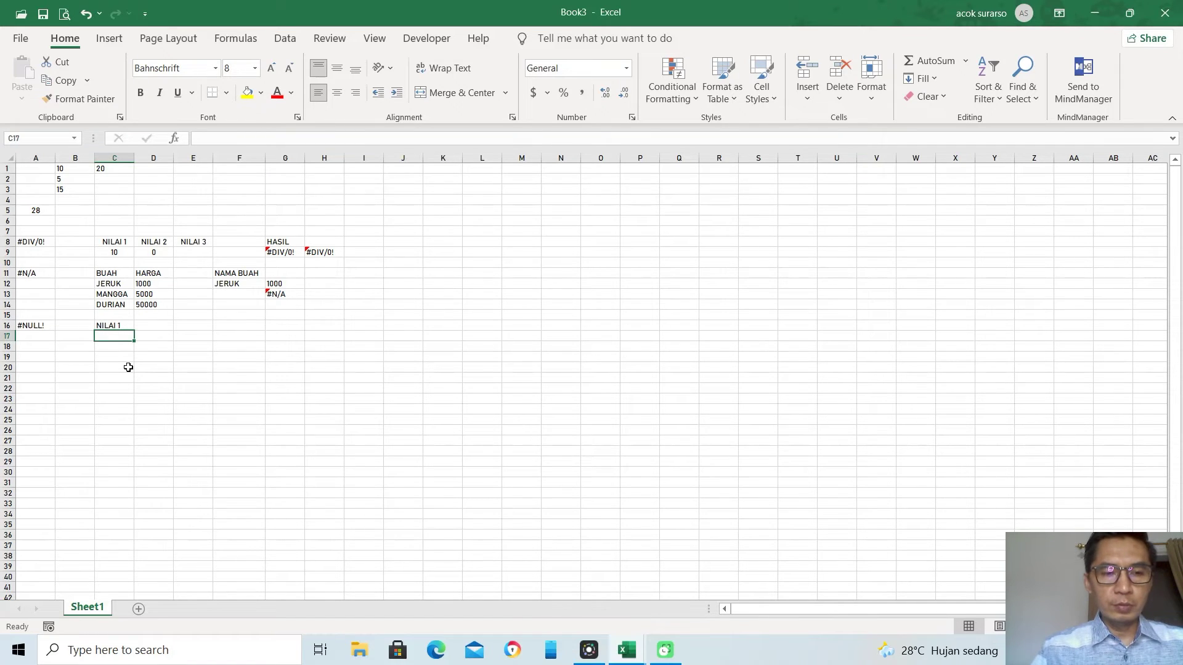
type("10")
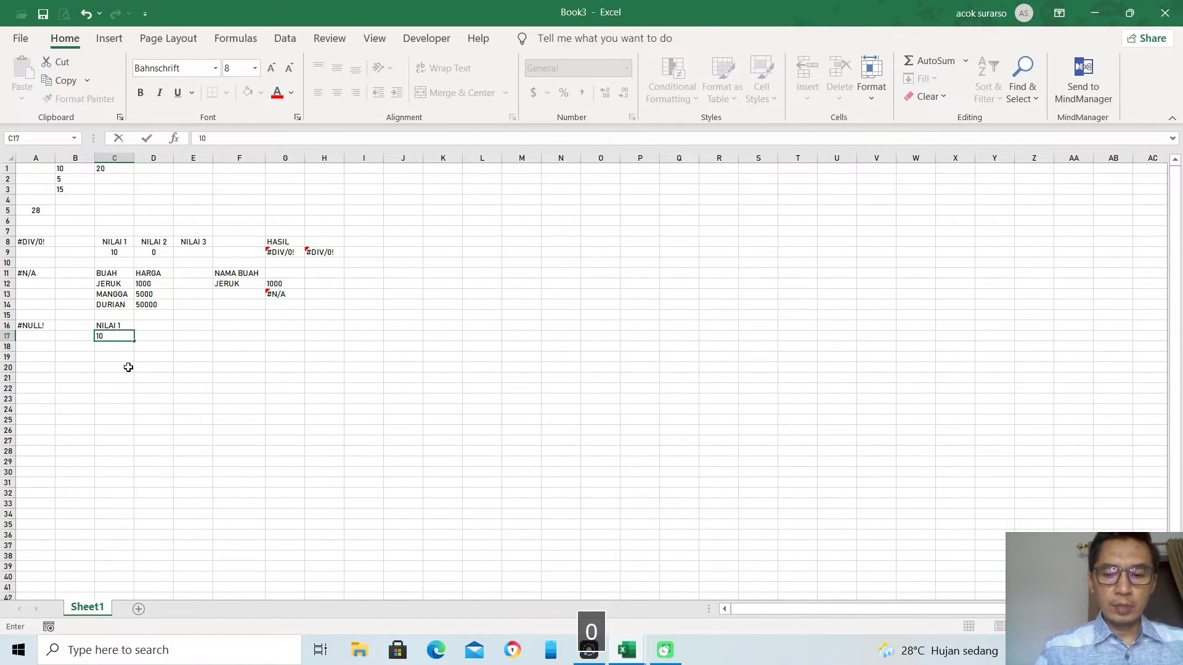
key("Right")
Step: Add the heading NILAI 2 in cell D16 and the value 5 beneath it in D17
key("Up")
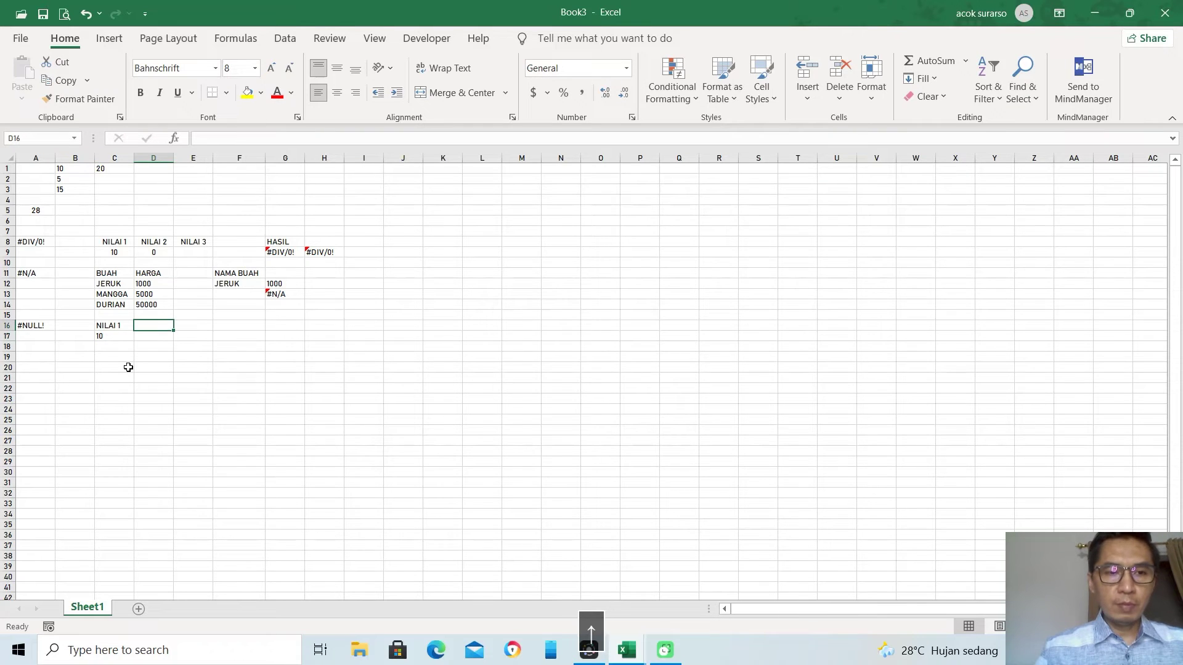
type("NILAI ")
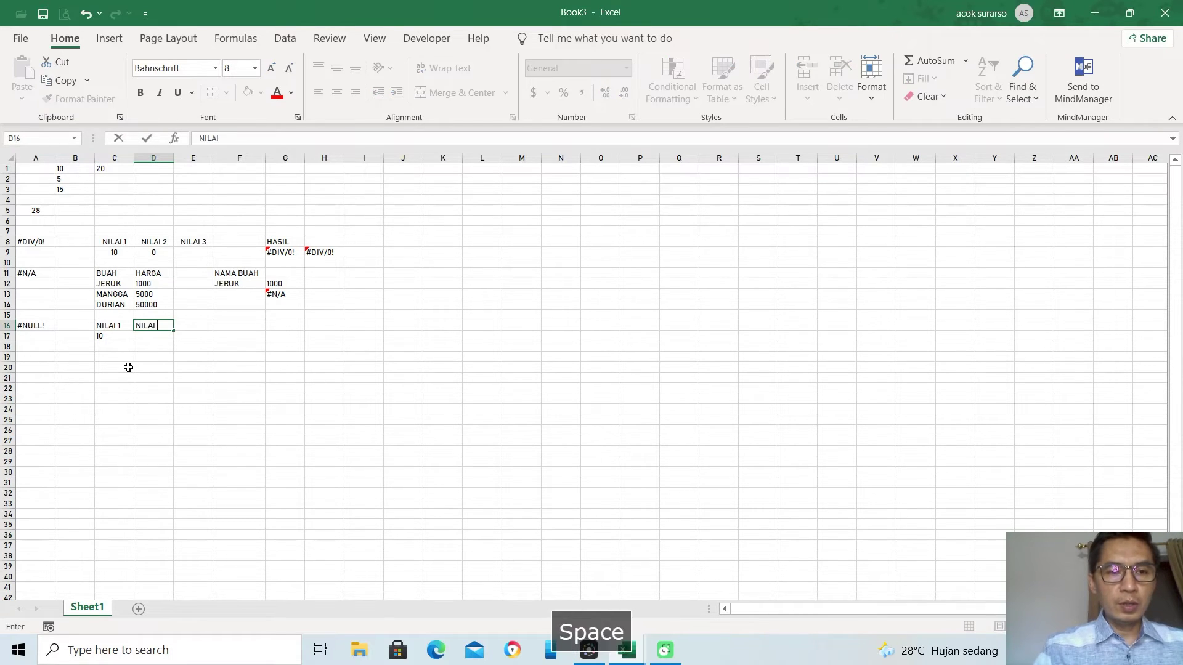
type("2")
key("Return")
type("5")
key("Tab")
Step: Add the heading NILAI 3 in cell E16 and the value 15 beneath it in E17
key("Up")
type("NILAI ")
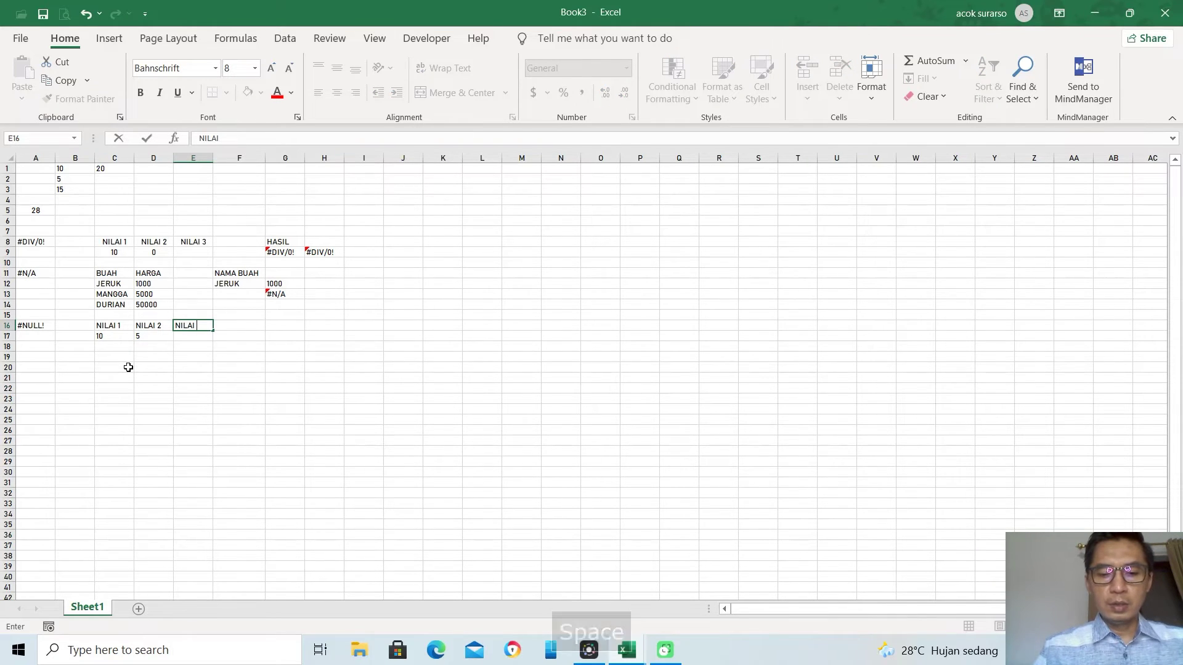
type("3")
key("Return")
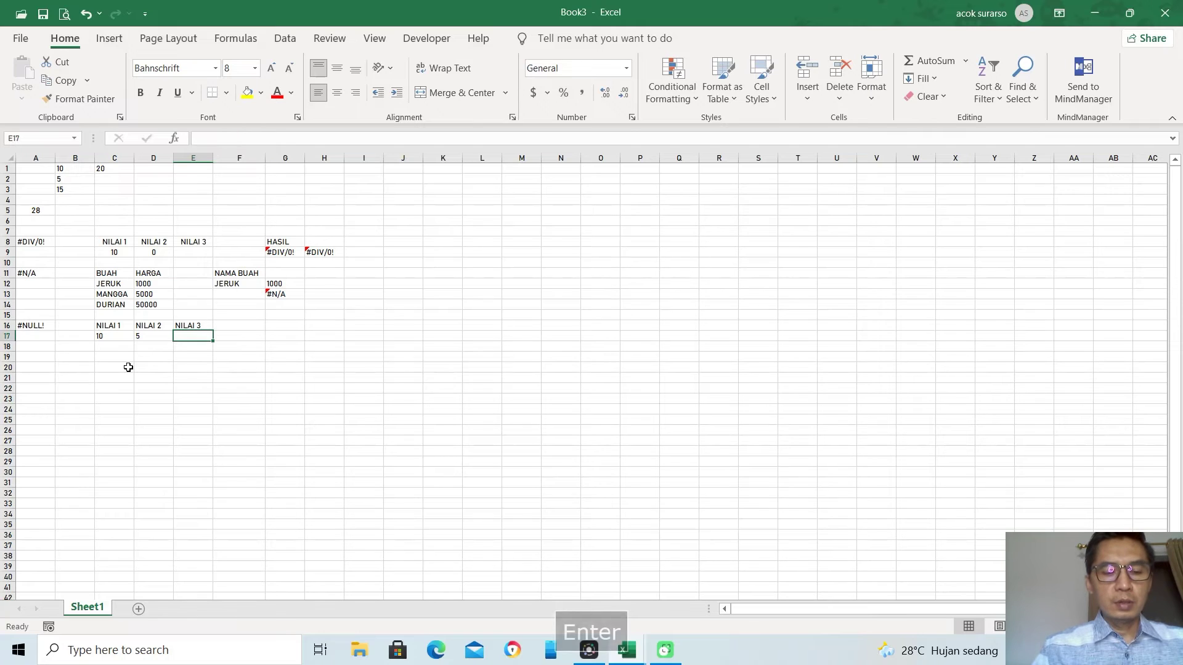
type("15")
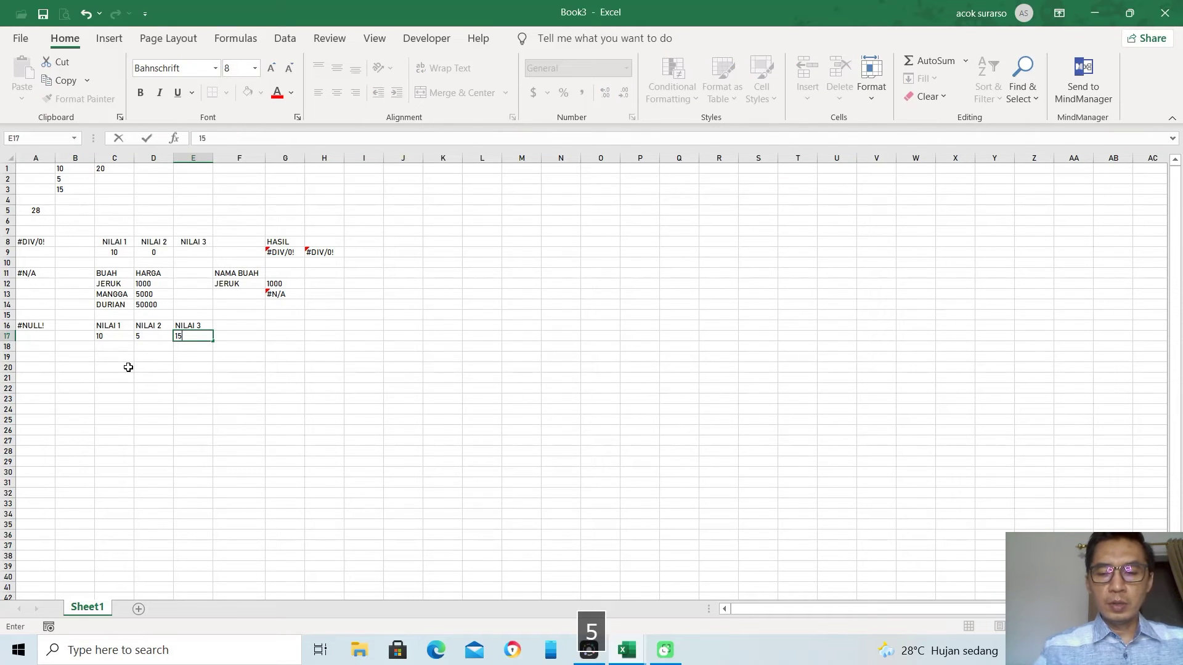
key("Right")
Step: Add the heading NILai 4 in cell F16 and the value 20 beneath it in F17
key("Up")
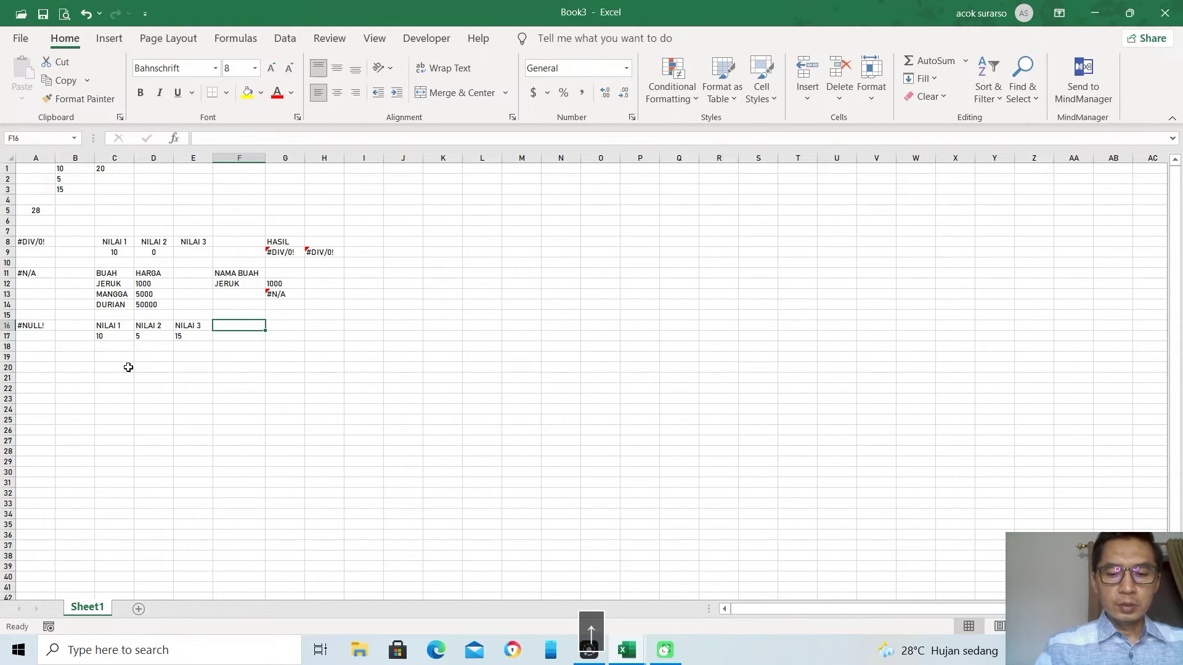
type("NIL")
key("BackSpace")
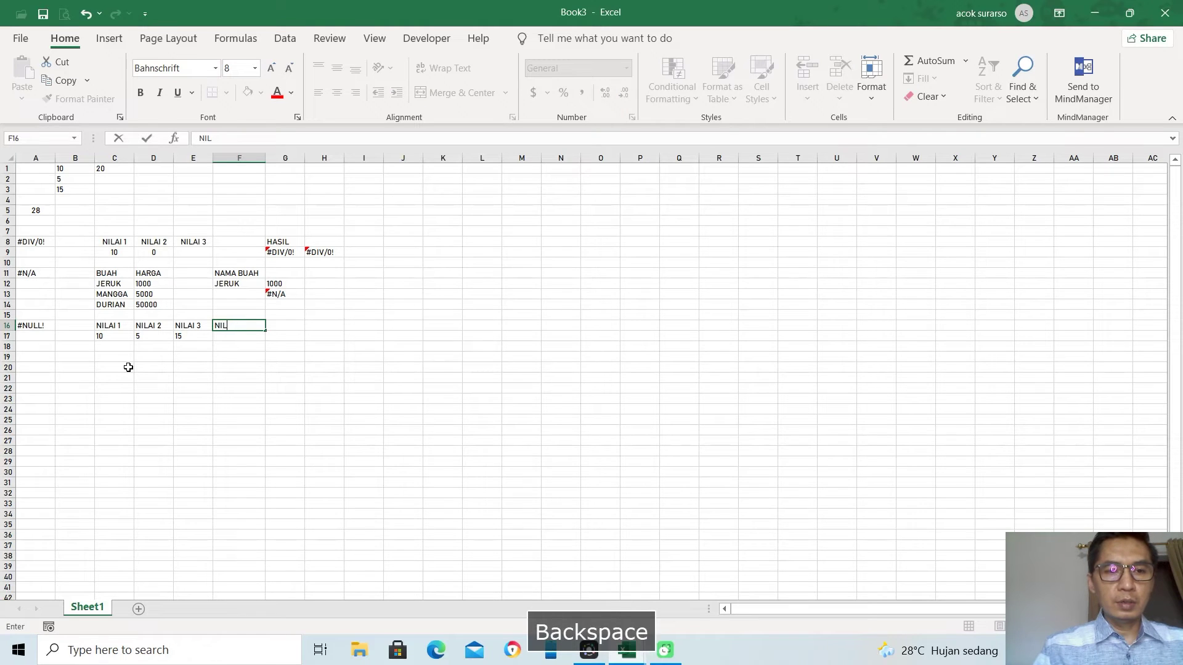
type("ai 4")
key("Return")
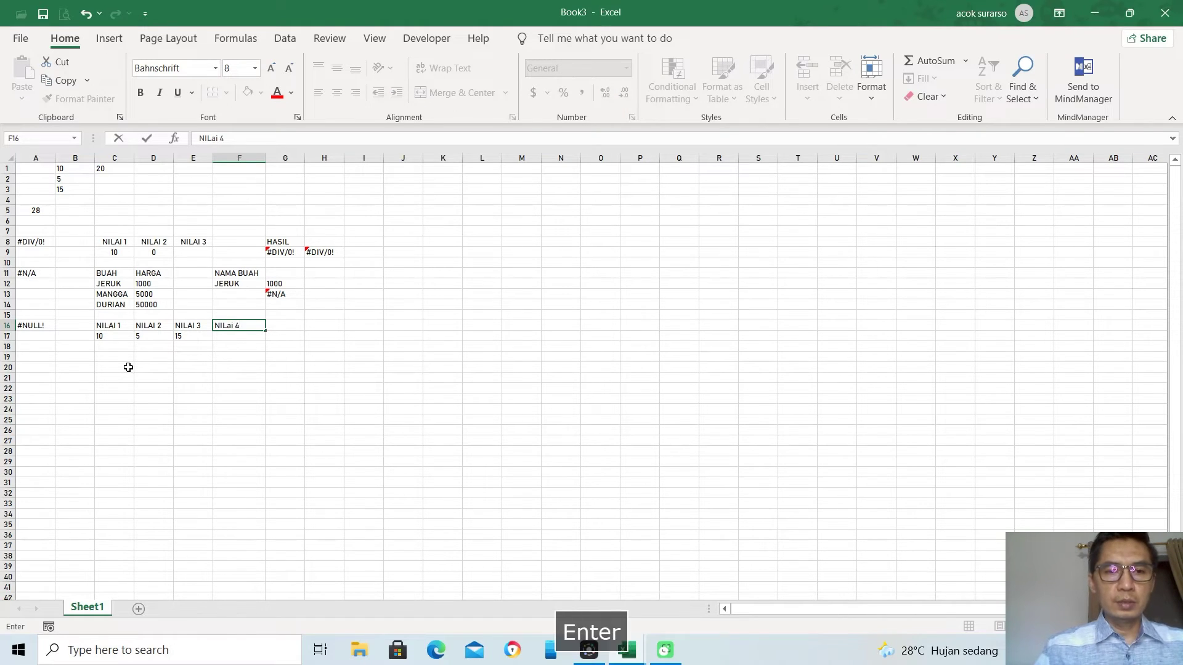
type("20")
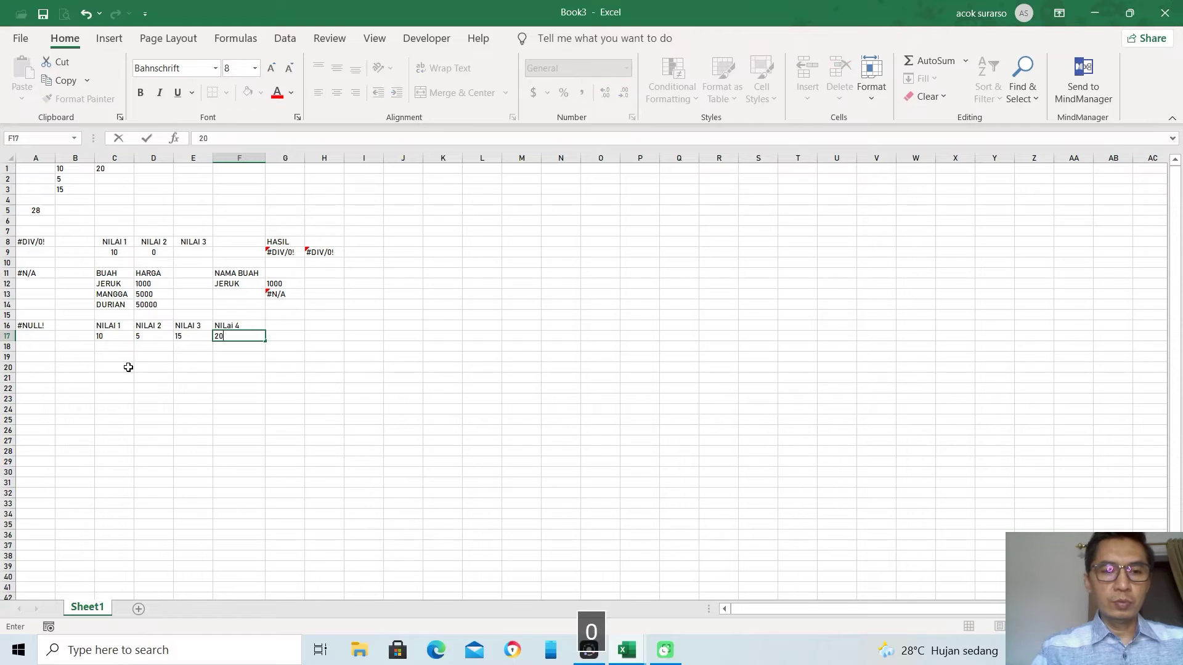
key("Right")
key("Up")
key("Right")
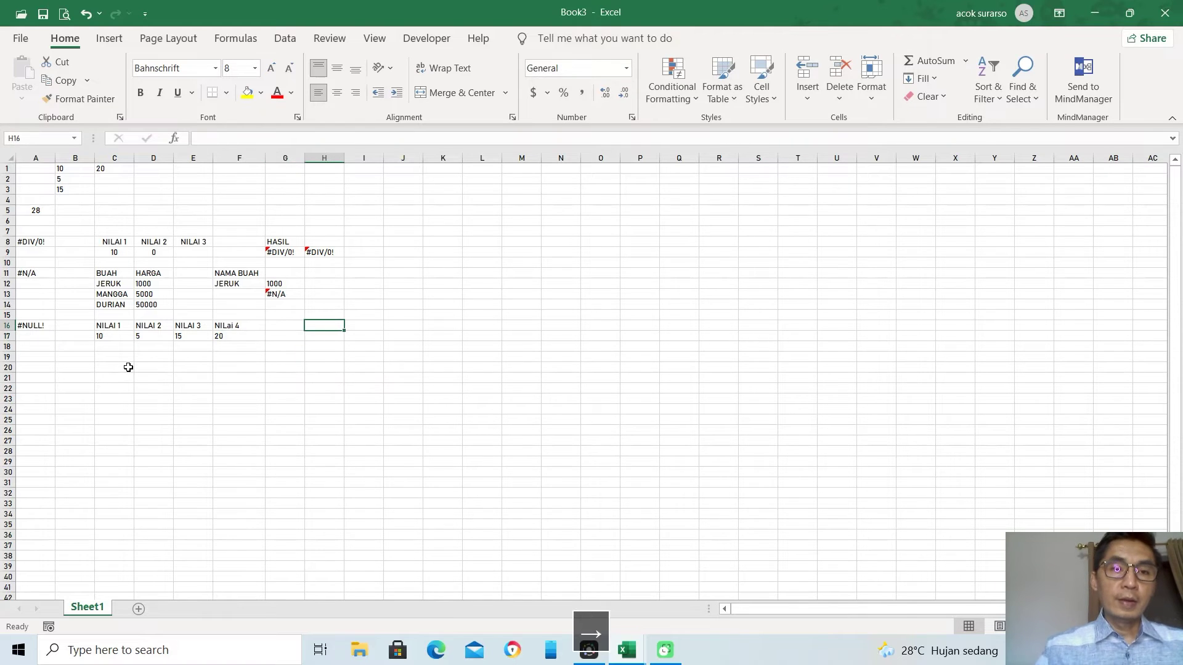
key("Left")
key("Right")
key("Left")
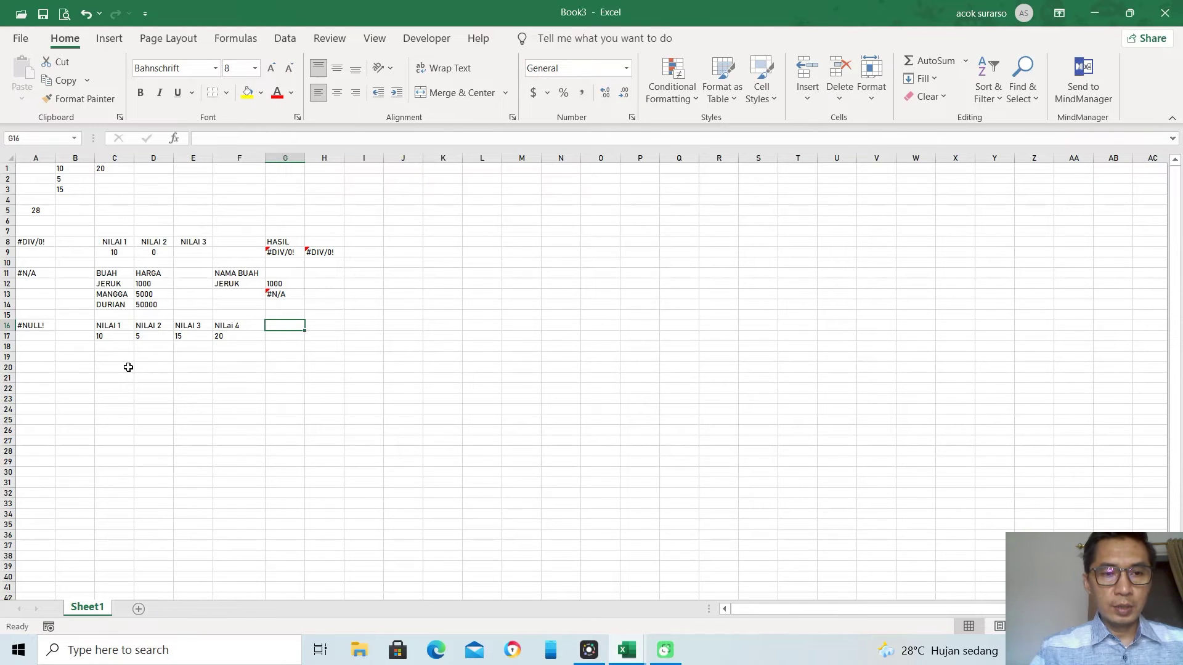
left_click_drag(114, 326, 225, 337)
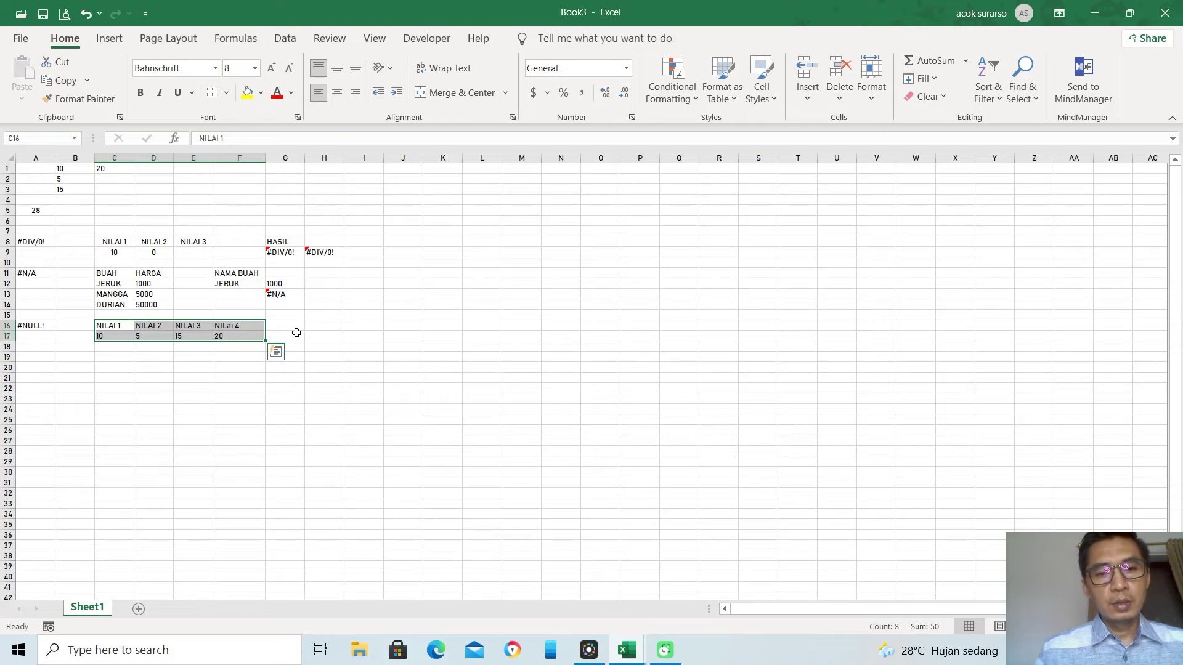
left_click(314, 326)
Step: Enter a SUM formula in G16 over the ranges C17:D17 and E17:F17, separating them with only a space
left_click(288, 327)
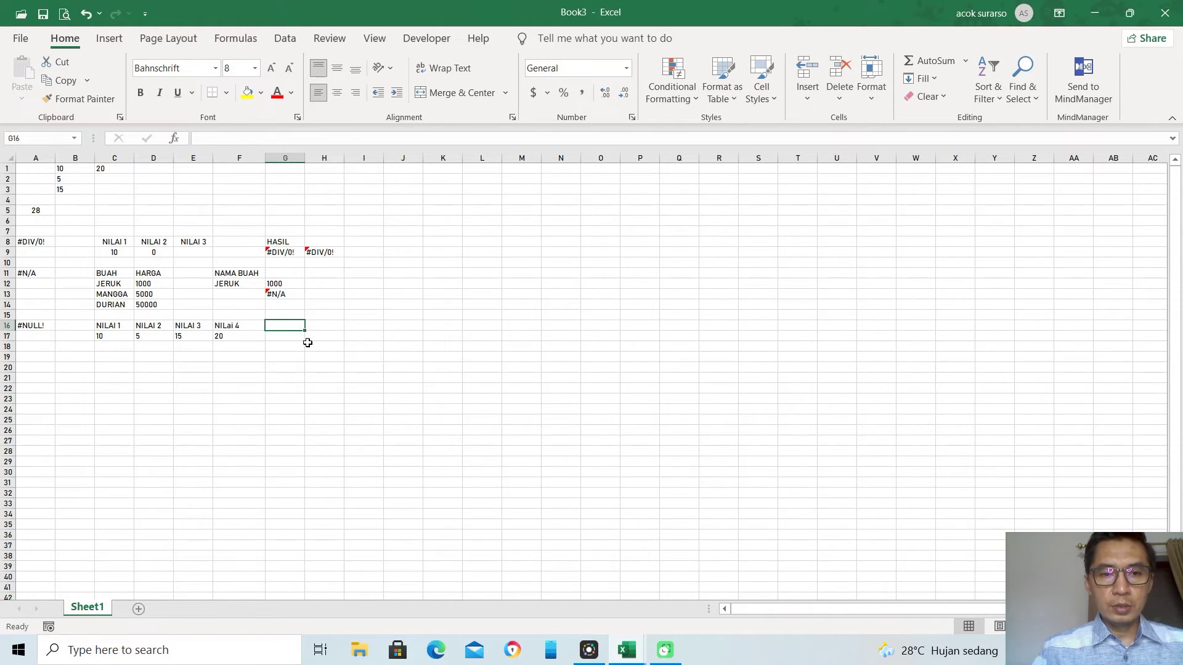
type("=")
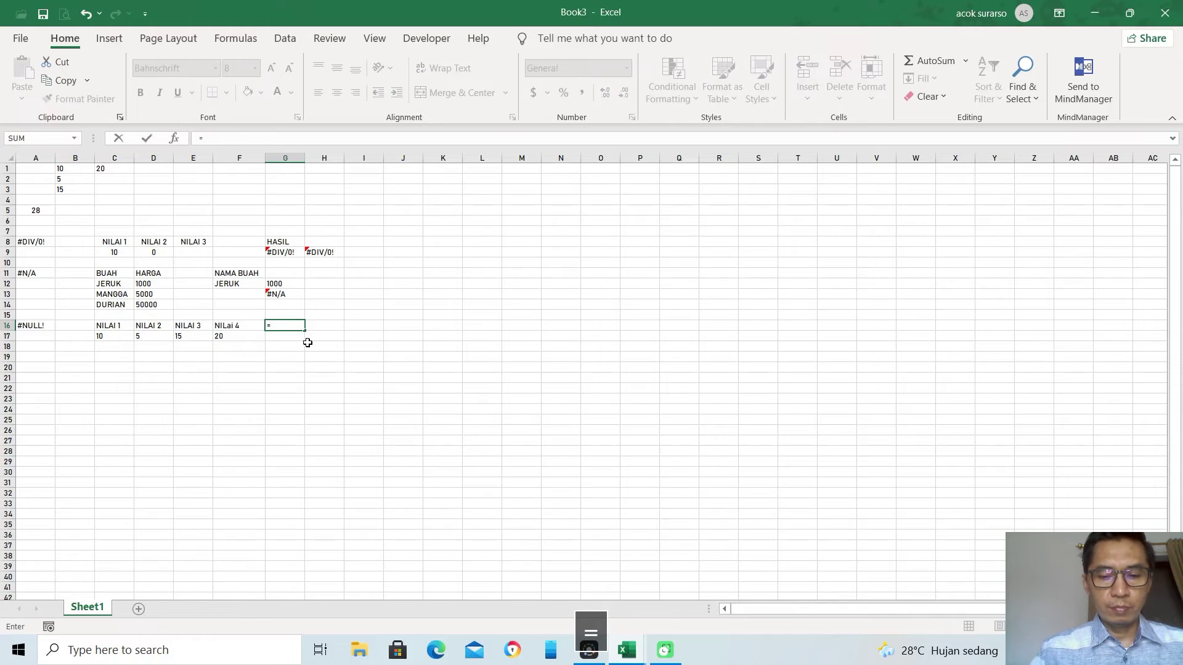
type("SUM(")
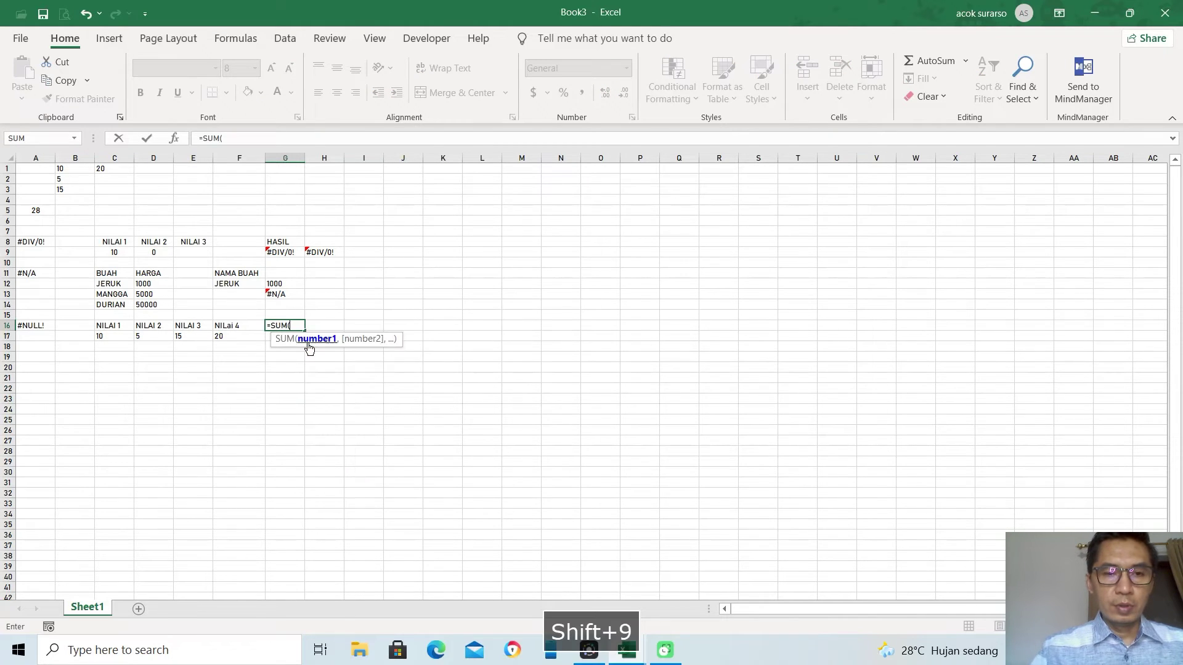
left_click_drag(122, 336, 171, 338)
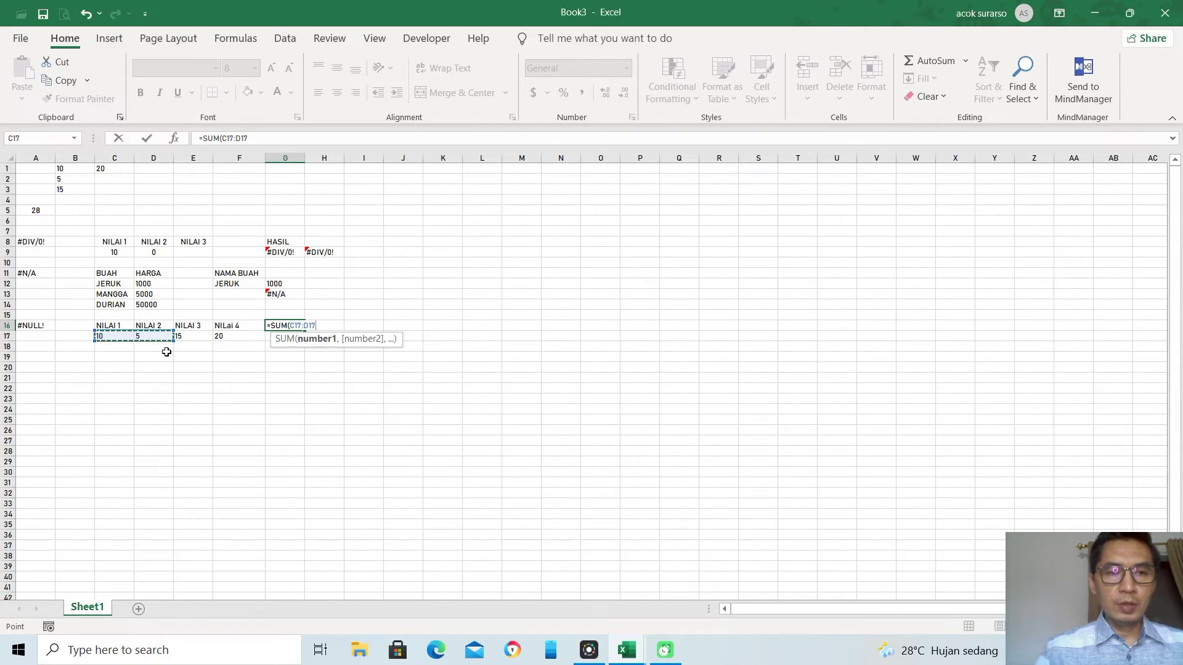
left_click_drag(198, 340, 244, 341)
type(")")
key("Return")
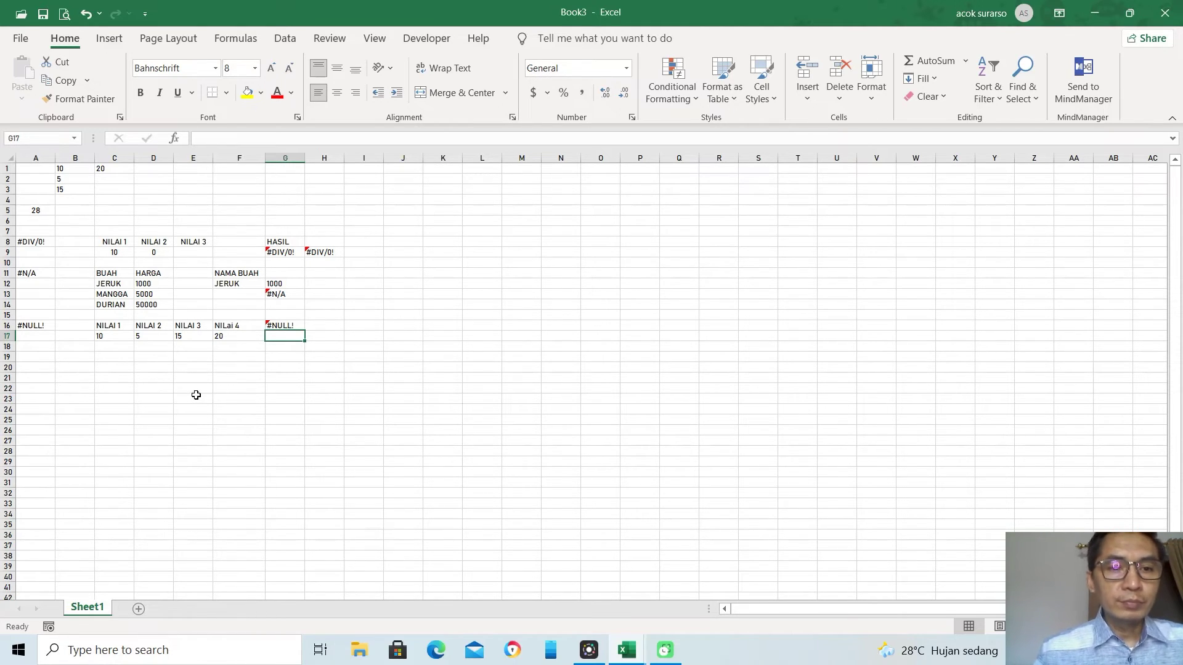
Step: Enter the error label #NAME? in cell A19 as the heading of the next example
key("Left")
left_click(49, 359)
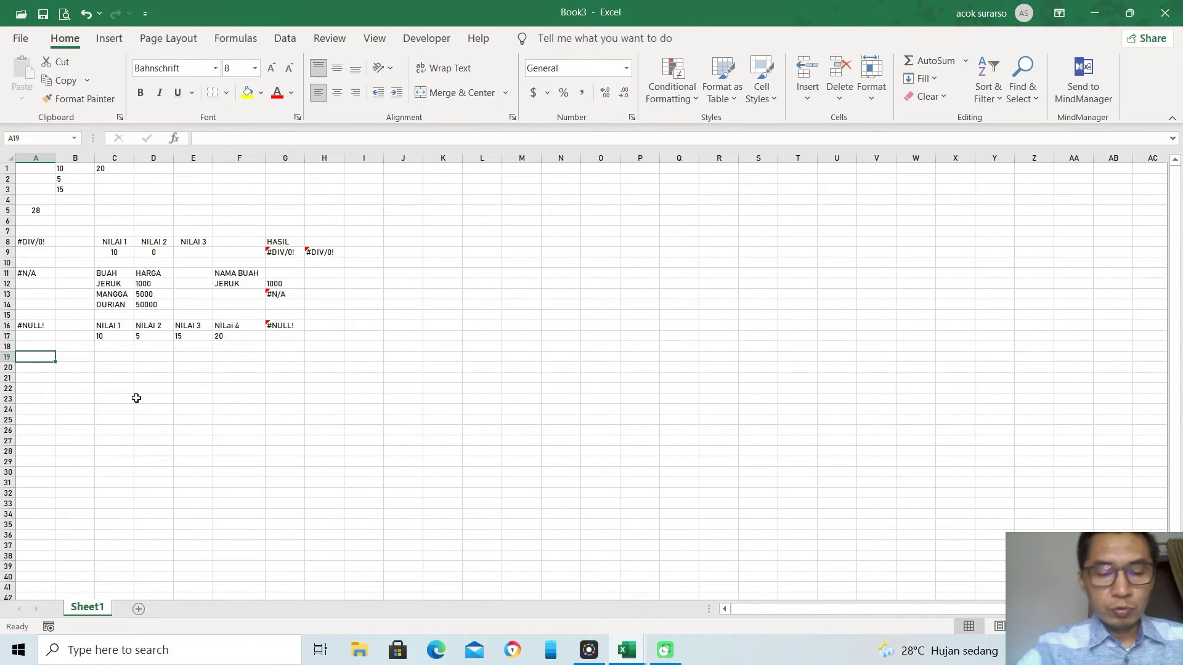
type("#NAME")
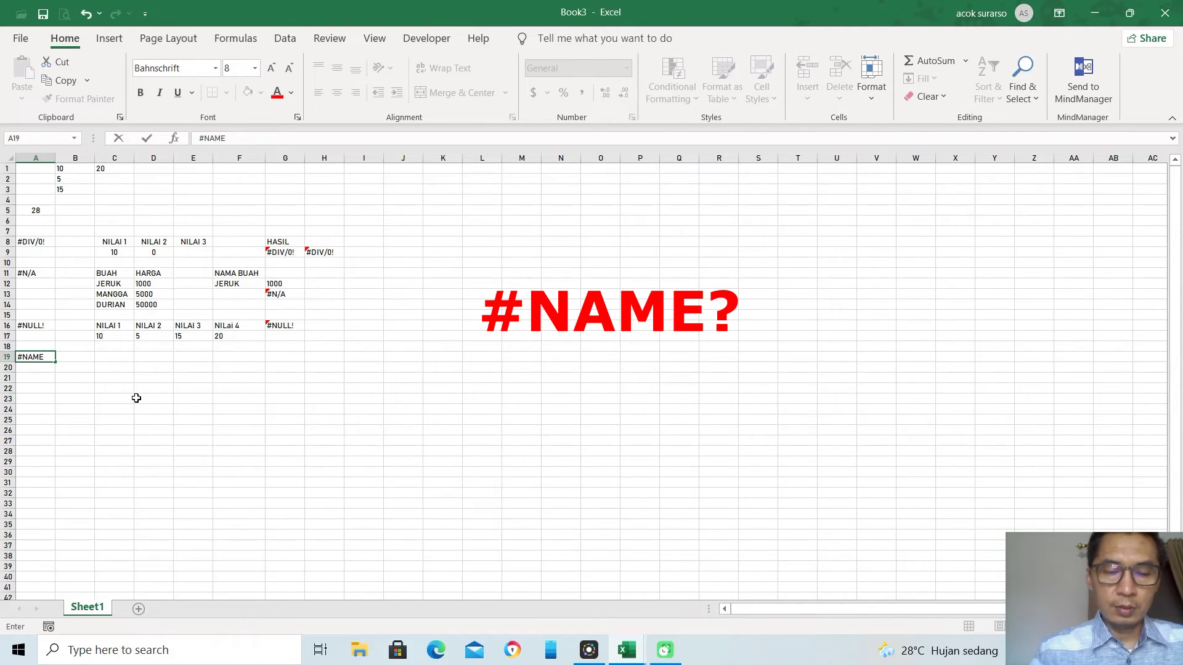
type("?")
key("Return")
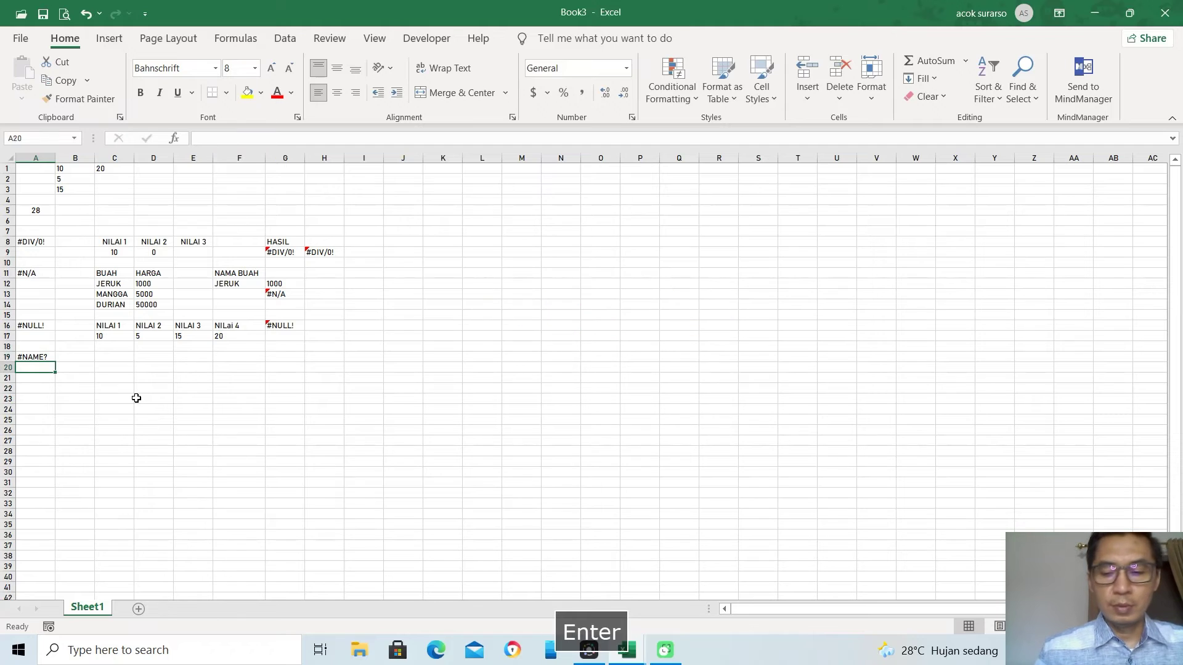
Step: Copy the NILAI headings and values in C16:F17 and paste them at C19 beside the #NAME? label
key("Up")
key("Right")
key("Right")
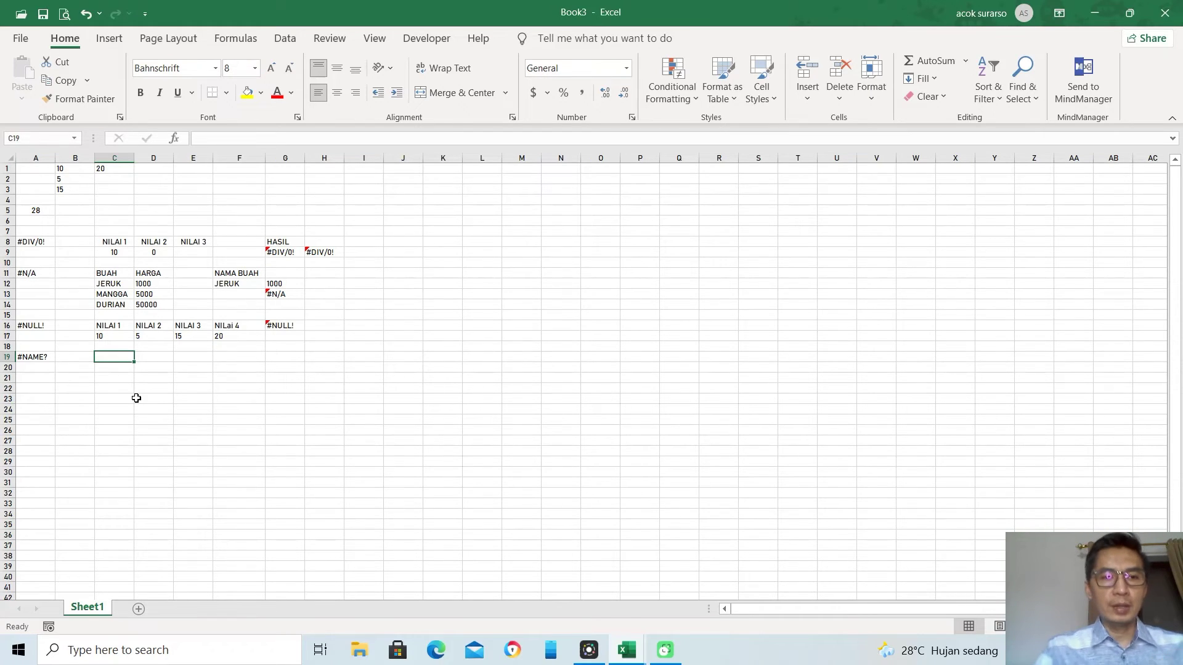
left_click_drag(113, 327, 220, 337)
right_click(220, 338)
left_click(249, 223)
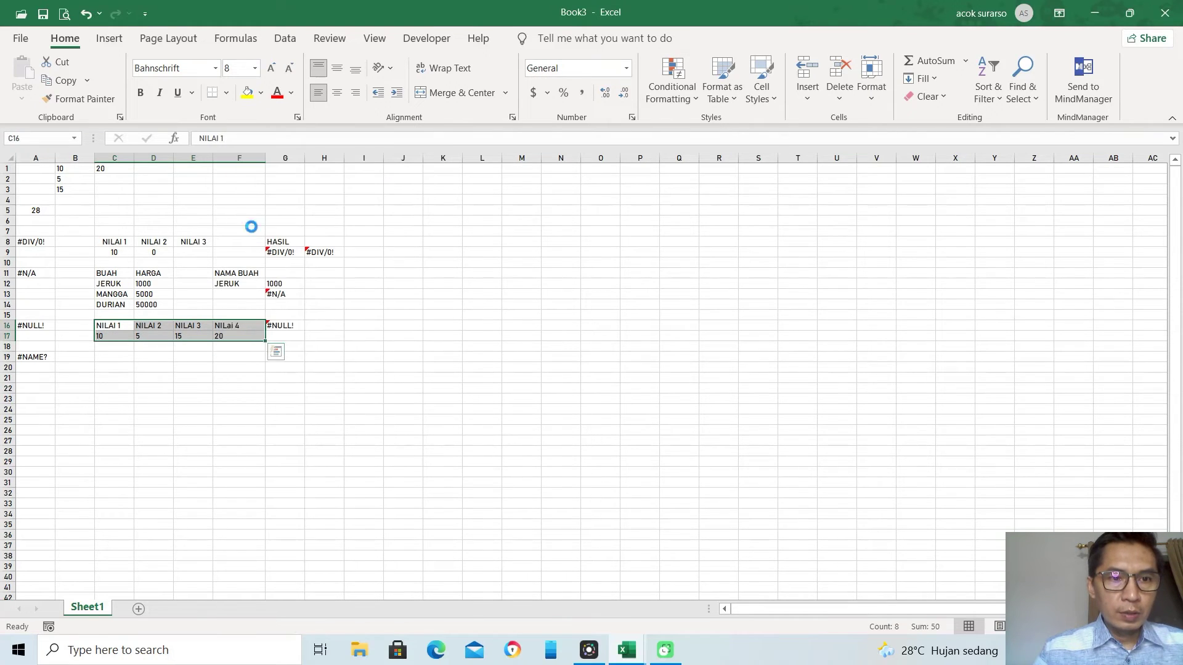
left_click(119, 354)
key("Return")
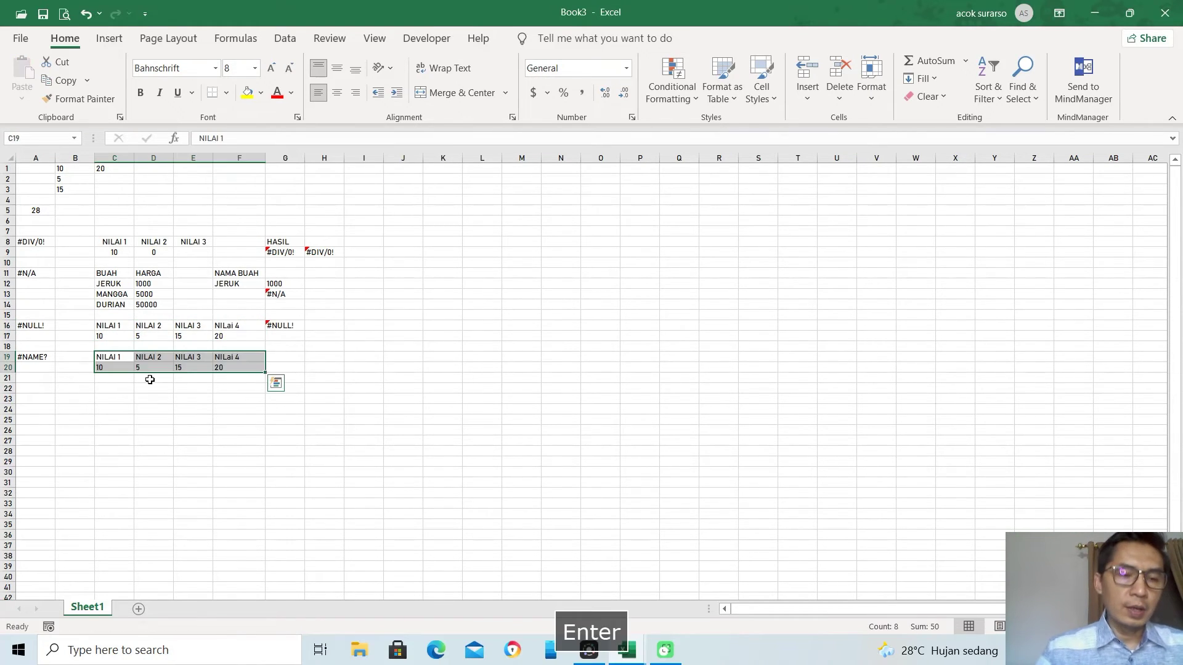
Step: Enter the deliberately misspelled formula =UM(C20:F20) in cell G20
left_click(123, 365)
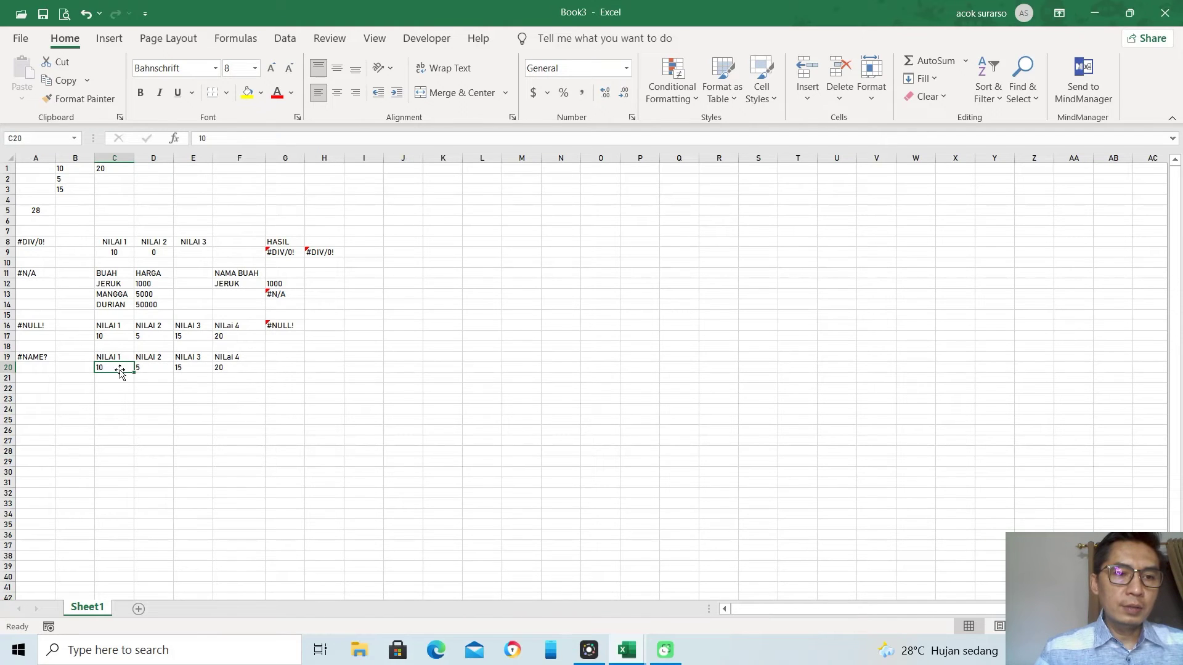
left_click_drag(122, 367, 220, 368)
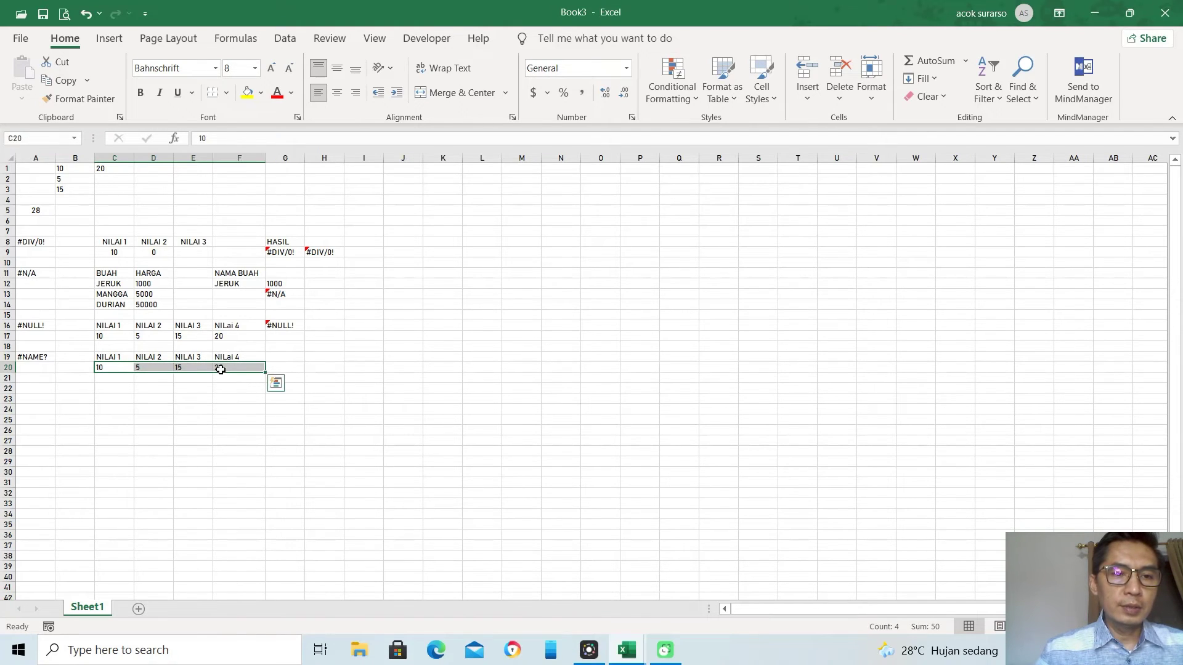
left_click(291, 369)
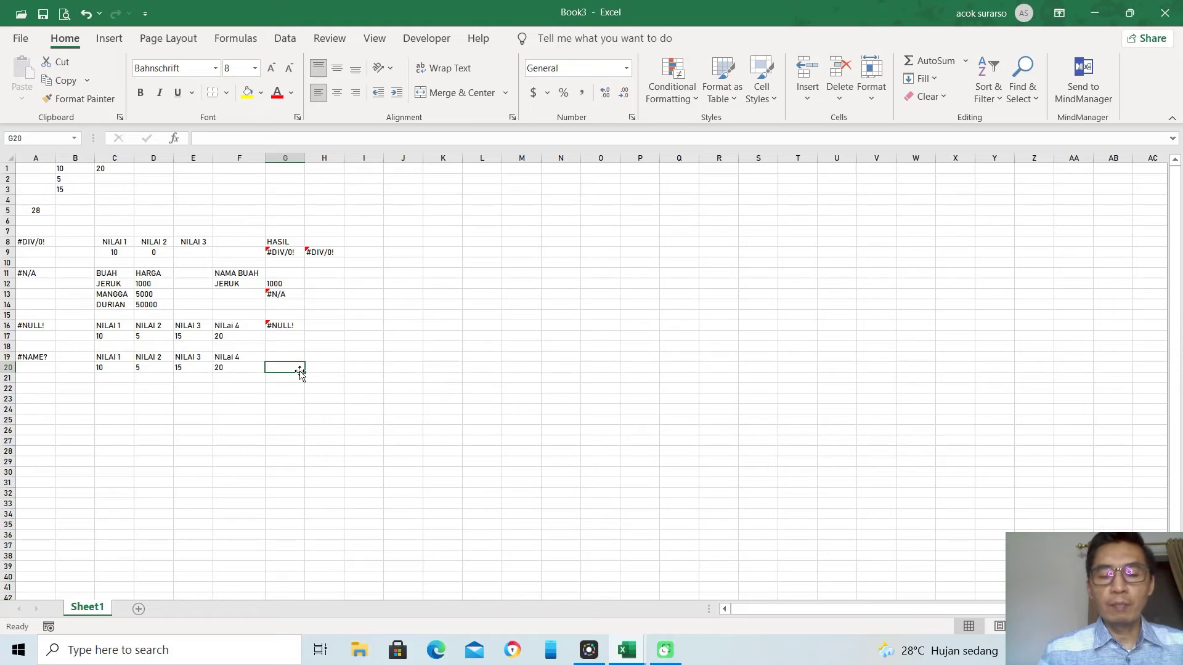
type("=")
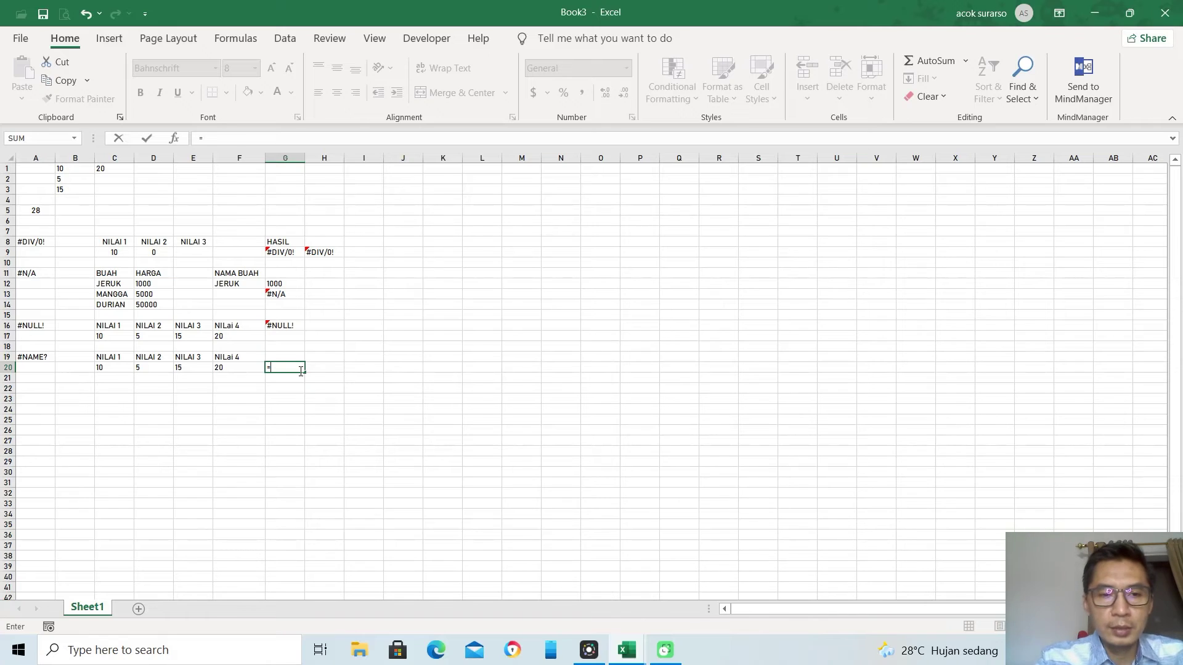
type("UM(")
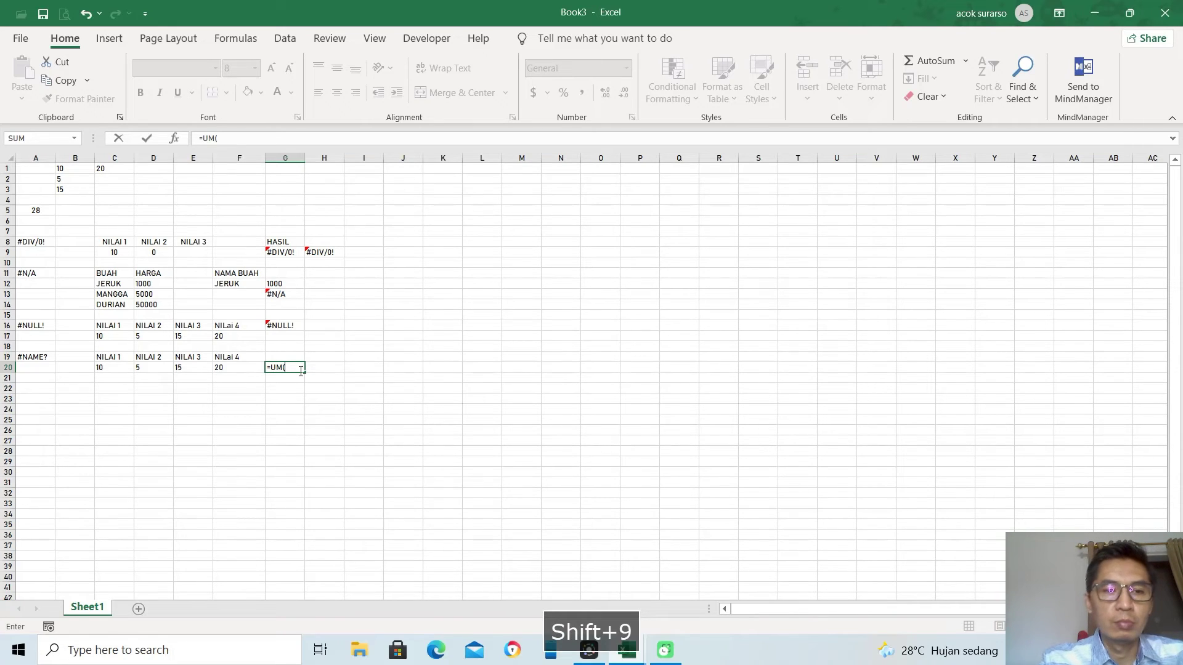
left_click_drag(124, 368, 234, 368)
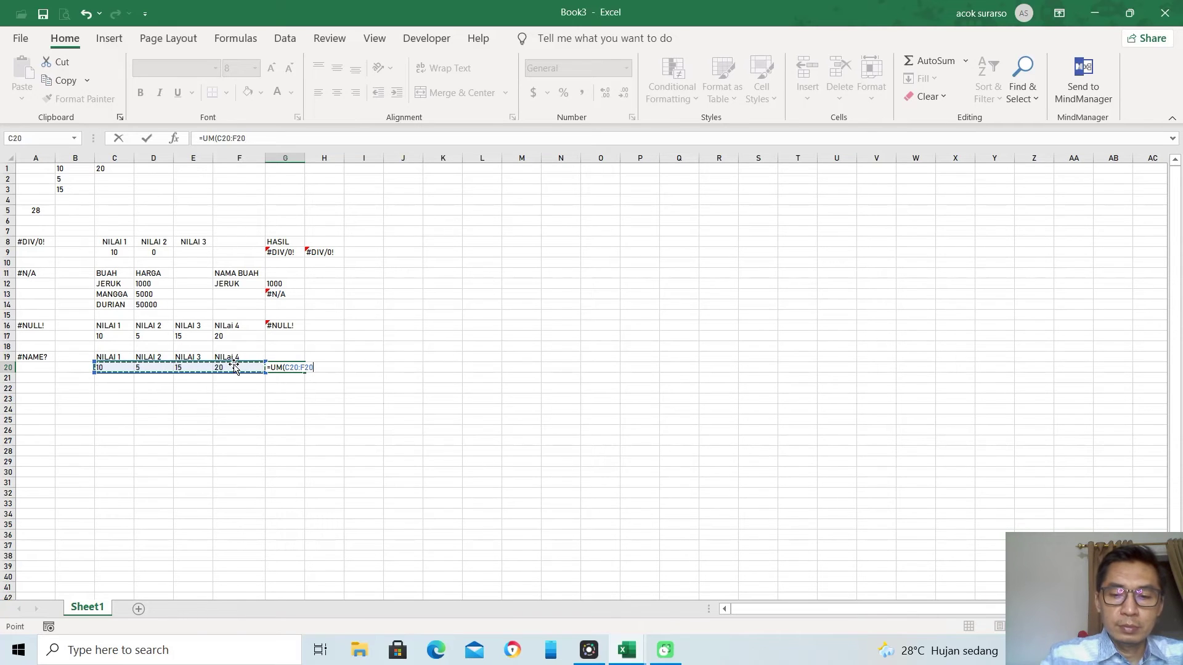
type(")")
key("Return")
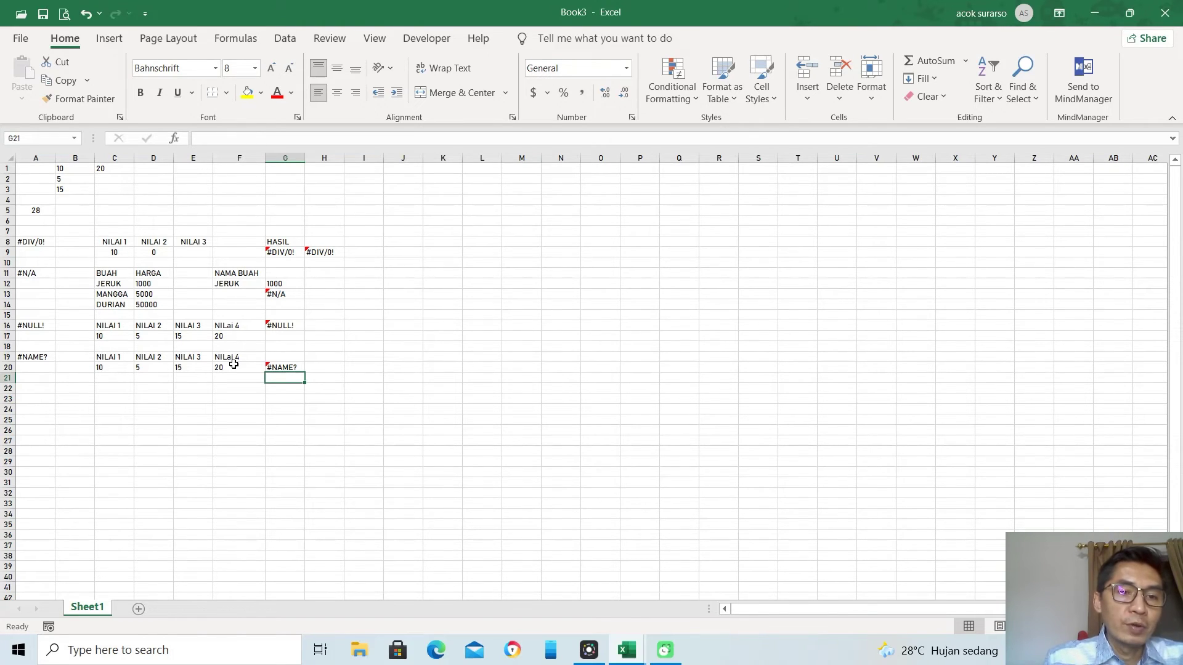
Step: Enter the error label #REFF in cell A22 as the heading of the next example
left_click(46, 388)
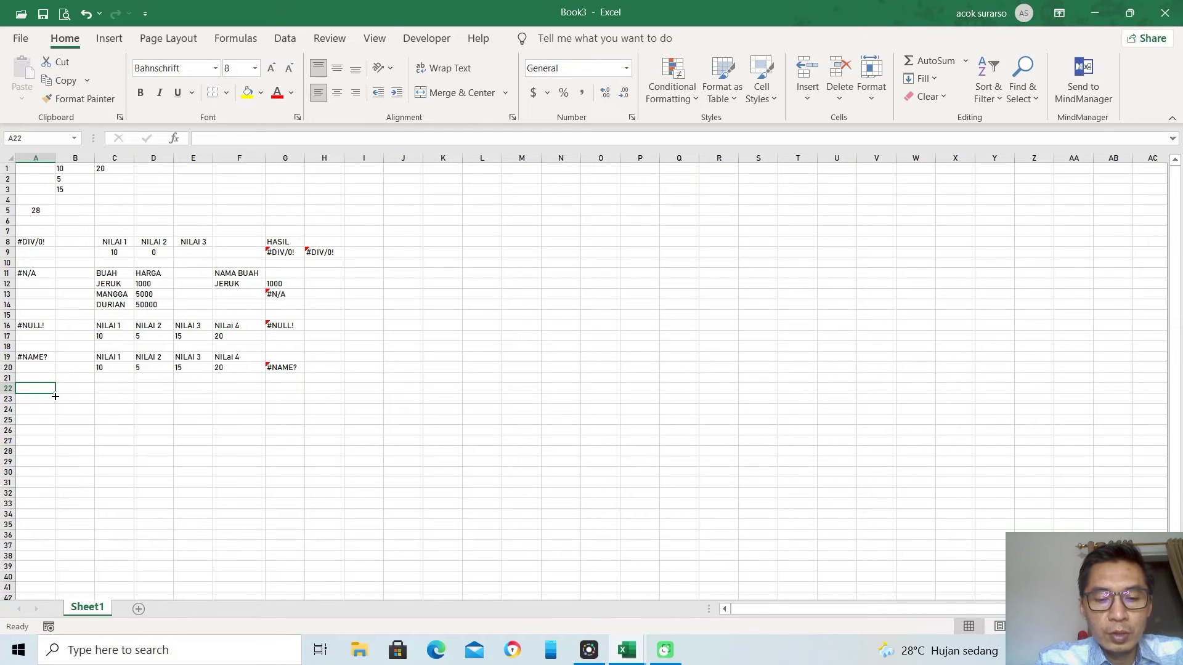
type("#R")
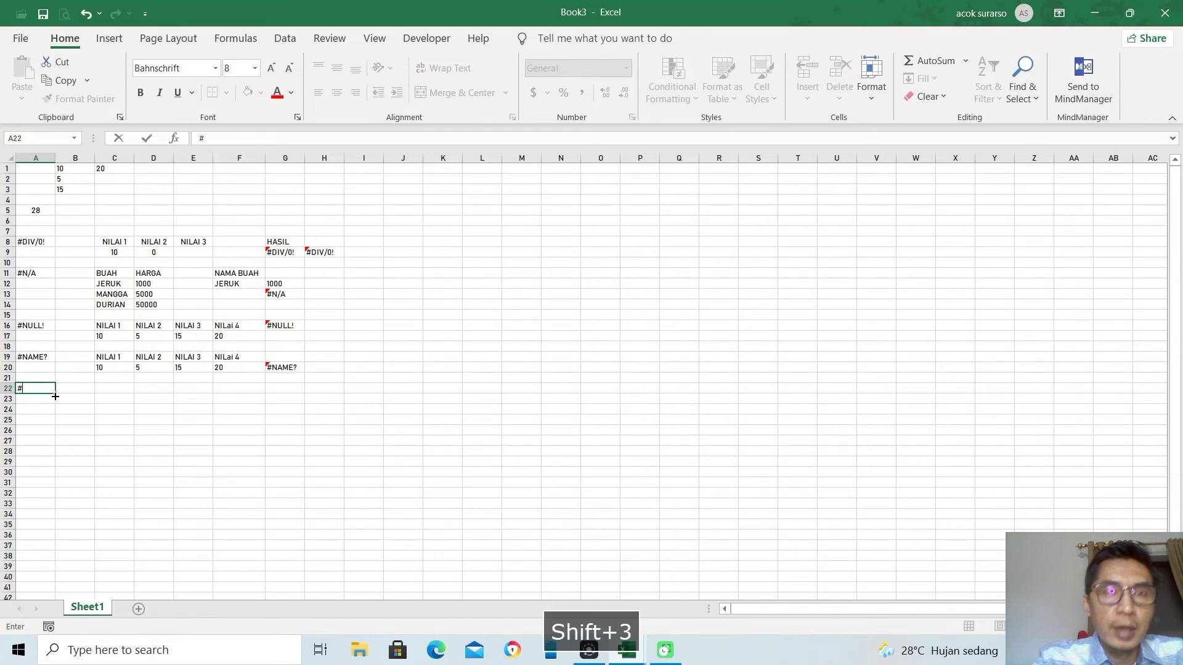
type("EFF")
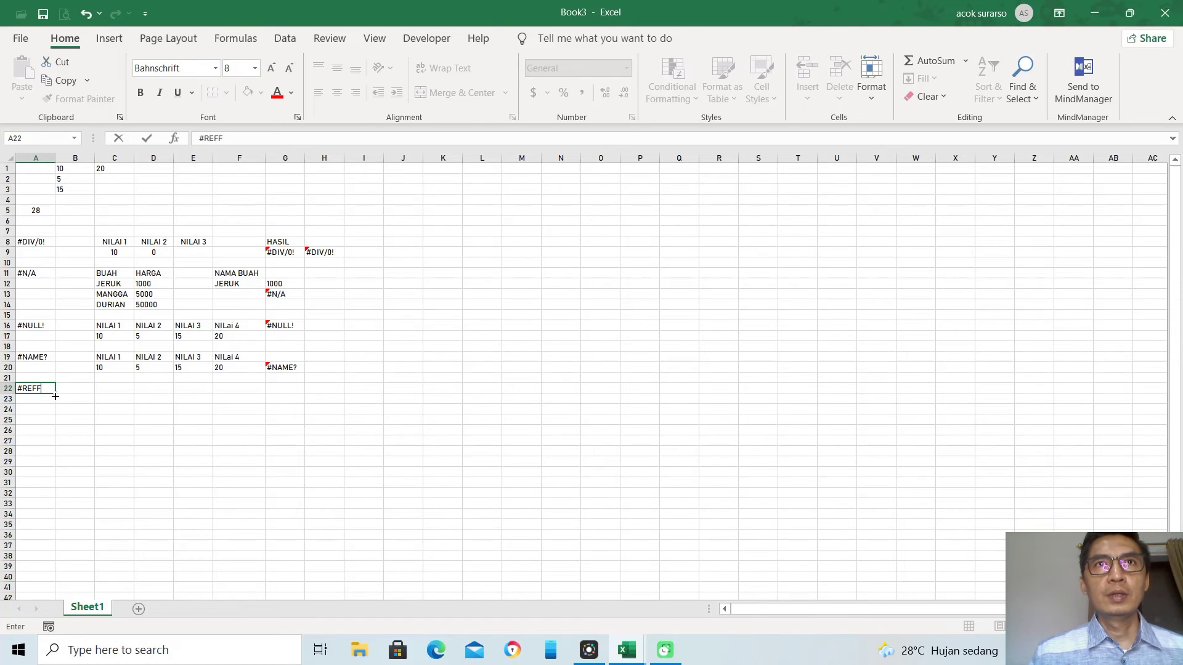
key("Tab")
Step: Add the heading NILAI 1 in cell C22 and the value 100 beneath it in C23
left_click(110, 389)
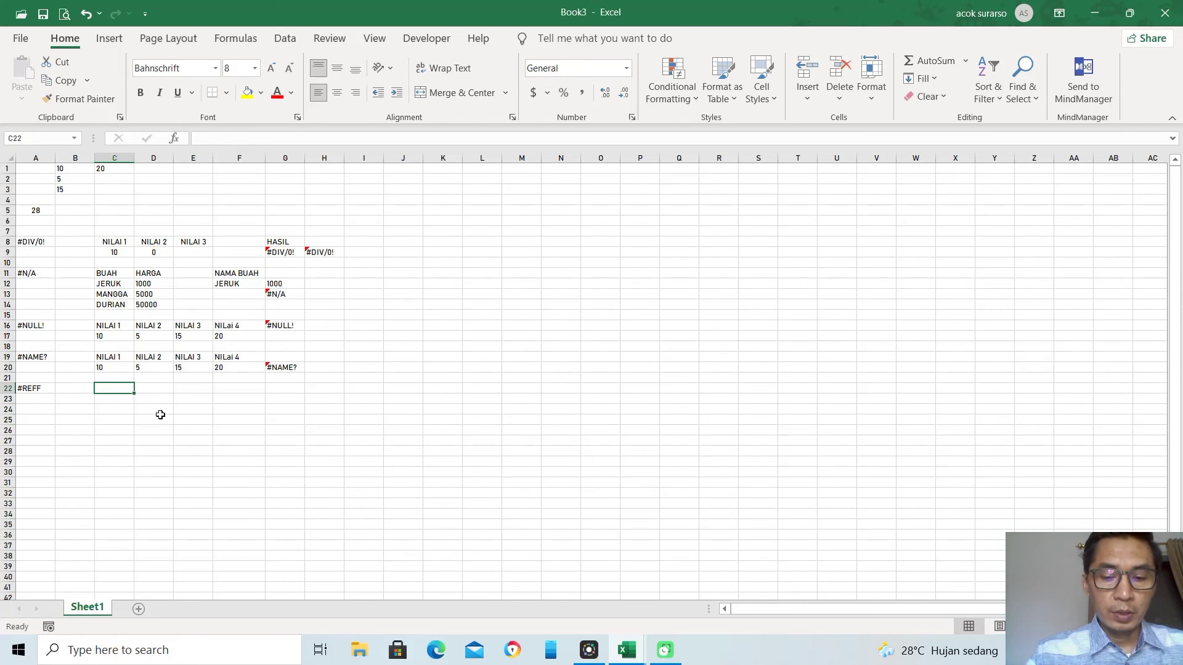
type("NILAI ")
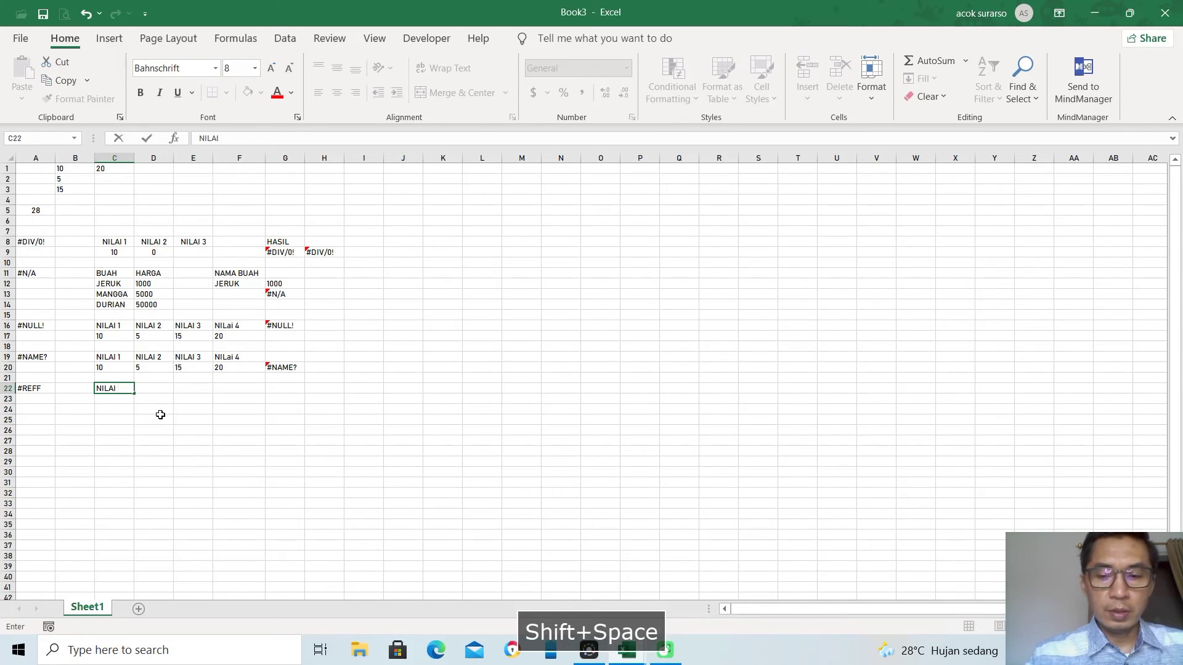
type("1")
key("Return")
type("100")
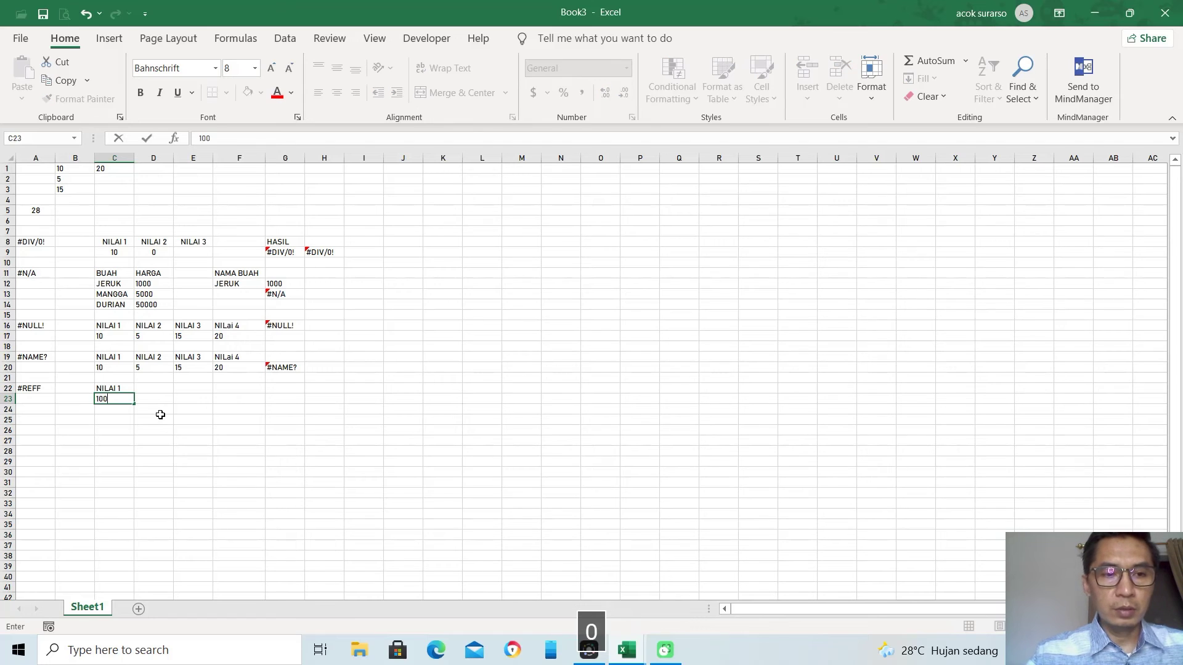
key("Return")
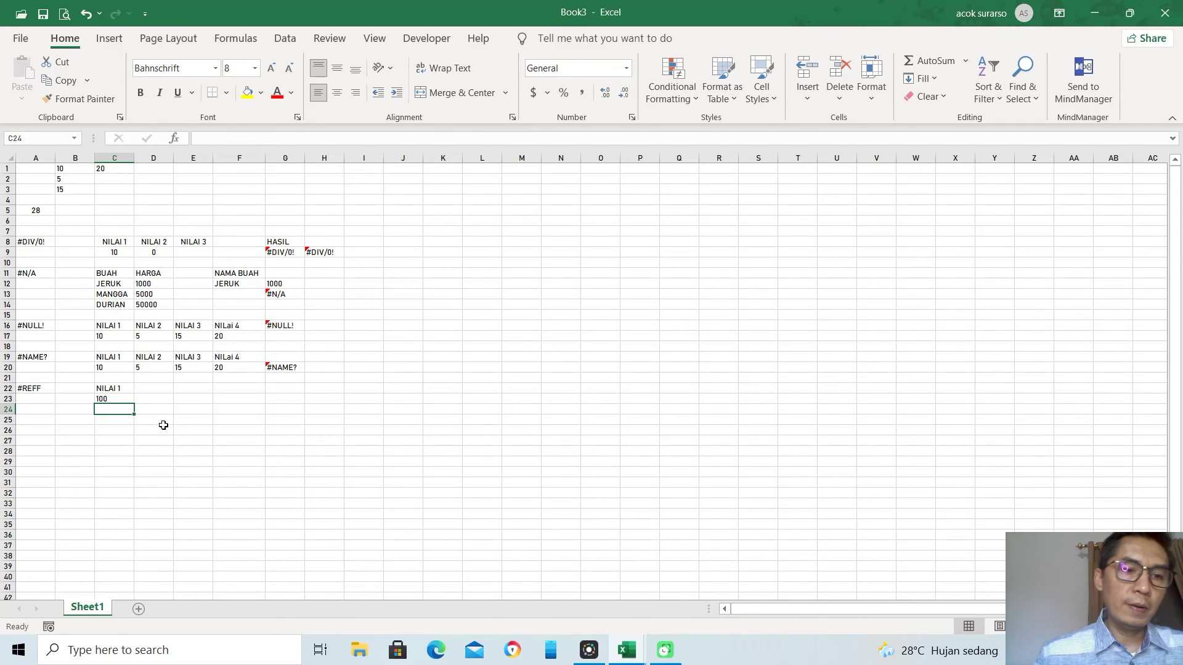
Step: Add a second worksheet with the heading NILAI 2 in A1 and 500 in A2, and return to Sheet1
left_click(139, 609)
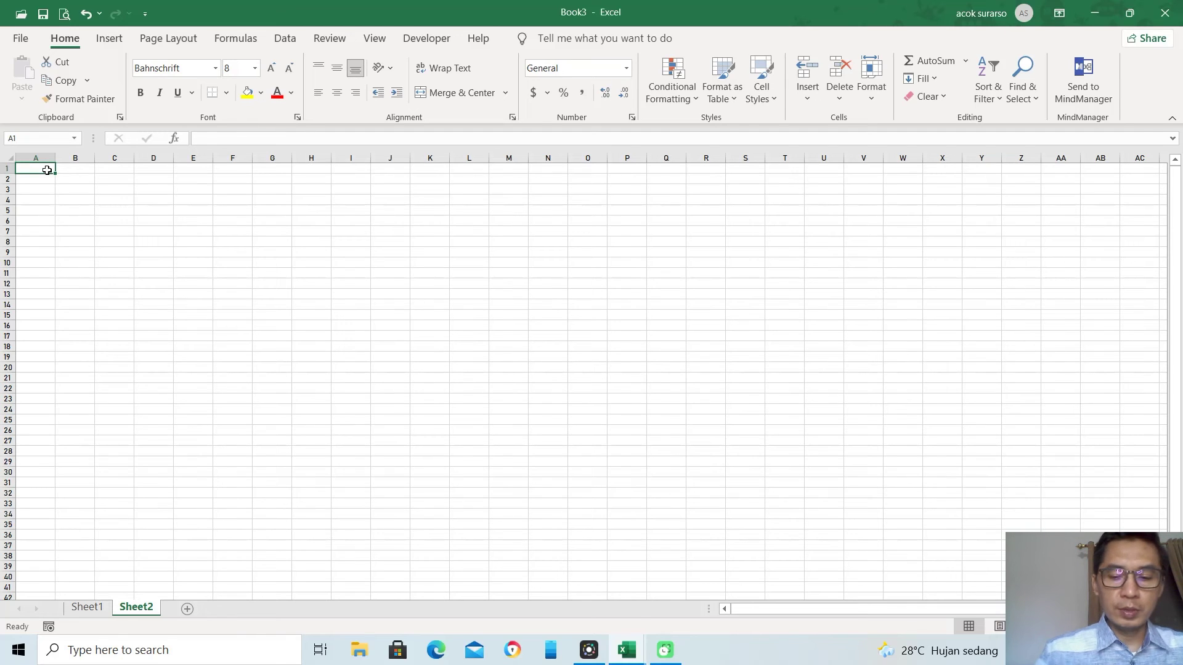
type("NILAI 2")
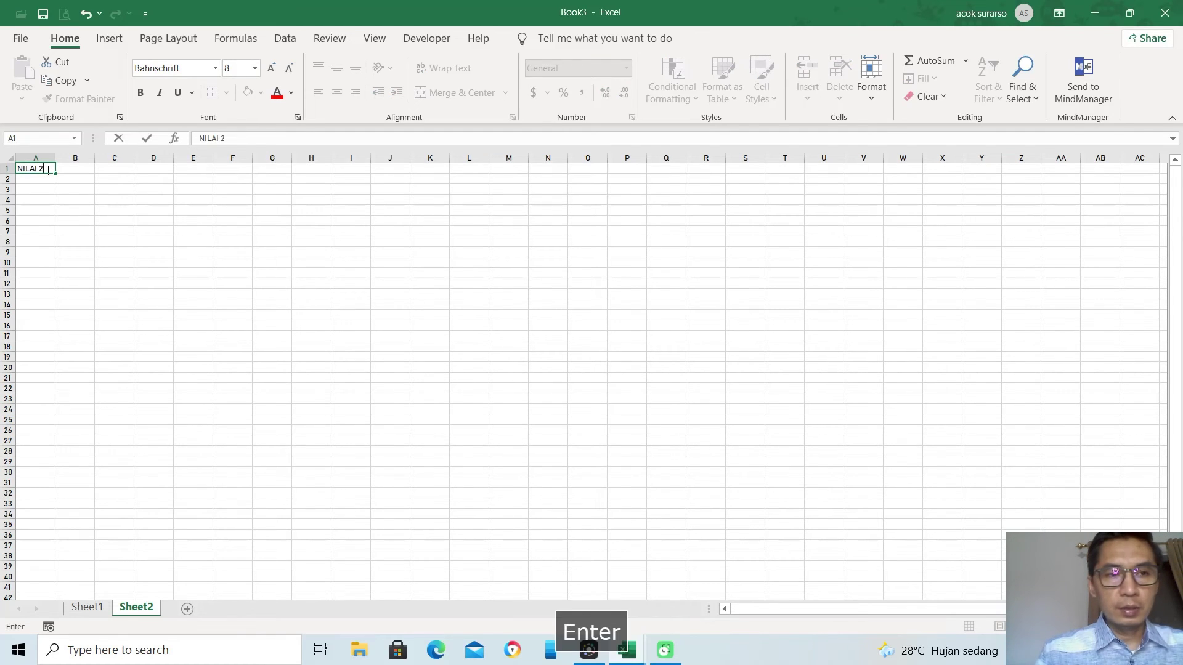
key("Return")
type("500")
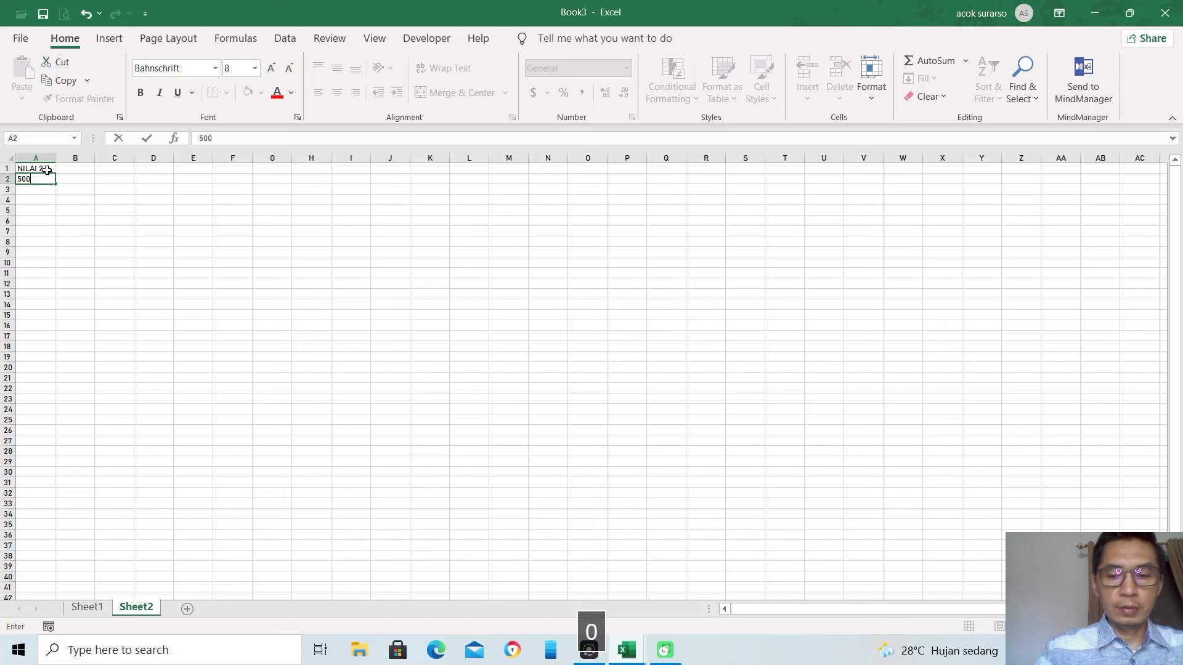
key("Return")
left_click(87, 607)
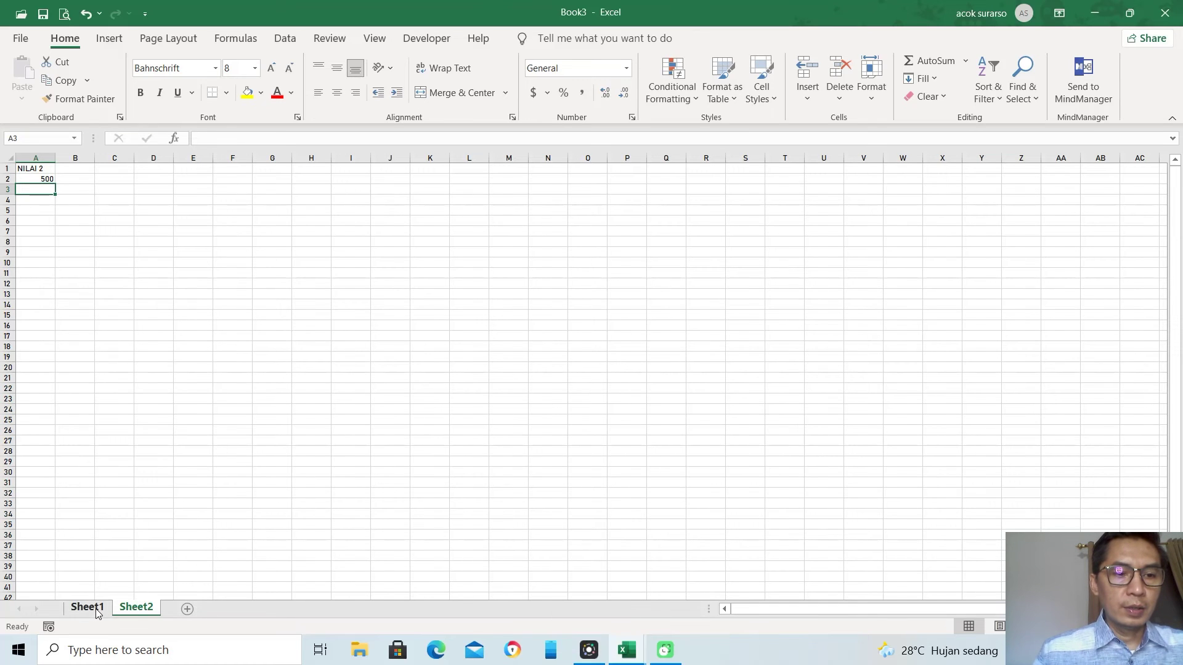
left_click(274, 390)
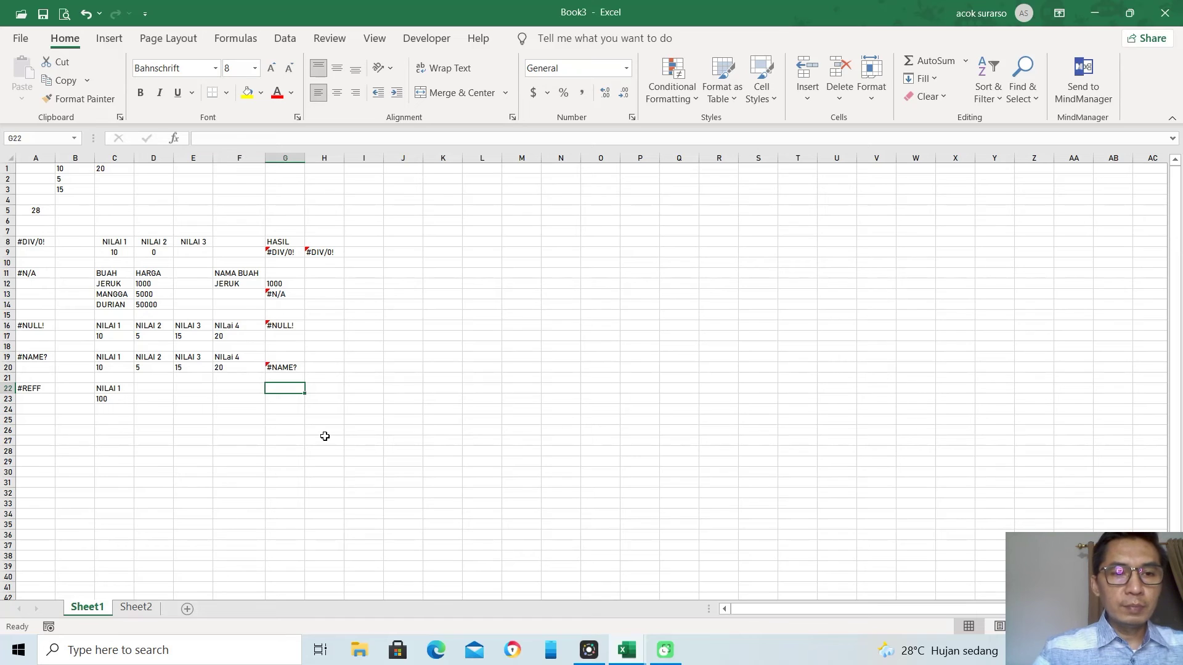
type("=")
key("Escape")
Step: Enter a formula in G23 of Sheet1 that adds C23 and cell A2 of Sheet2
left_click(287, 400)
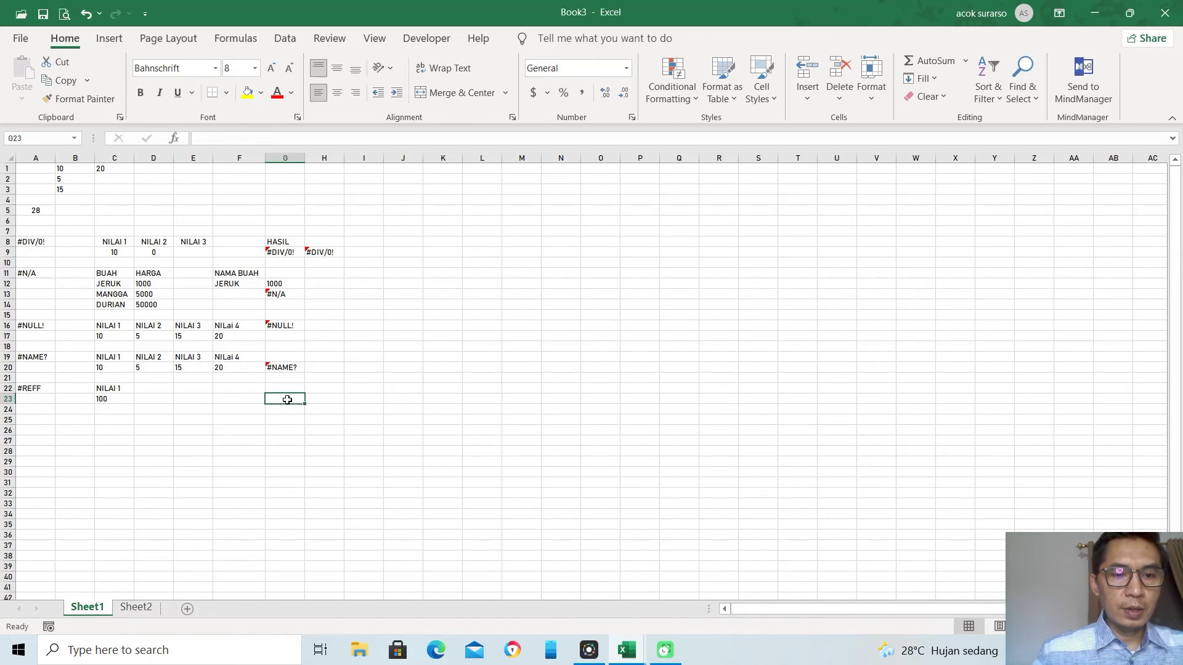
type("=")
left_click(109, 400)
type("+")
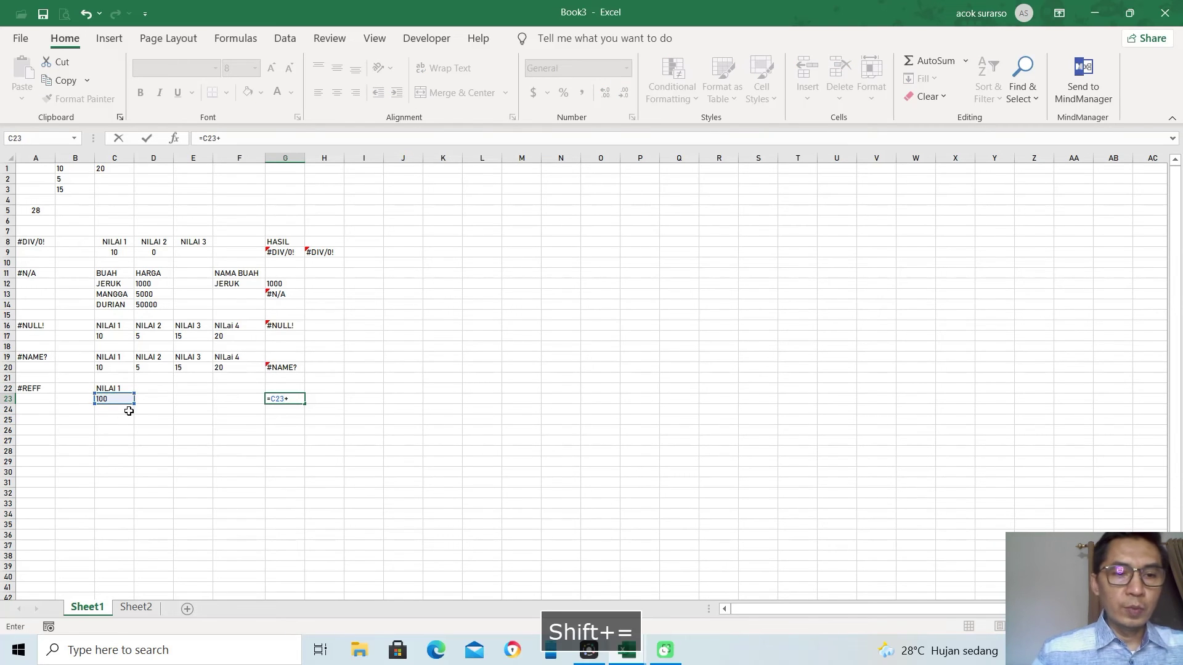
left_click(137, 608)
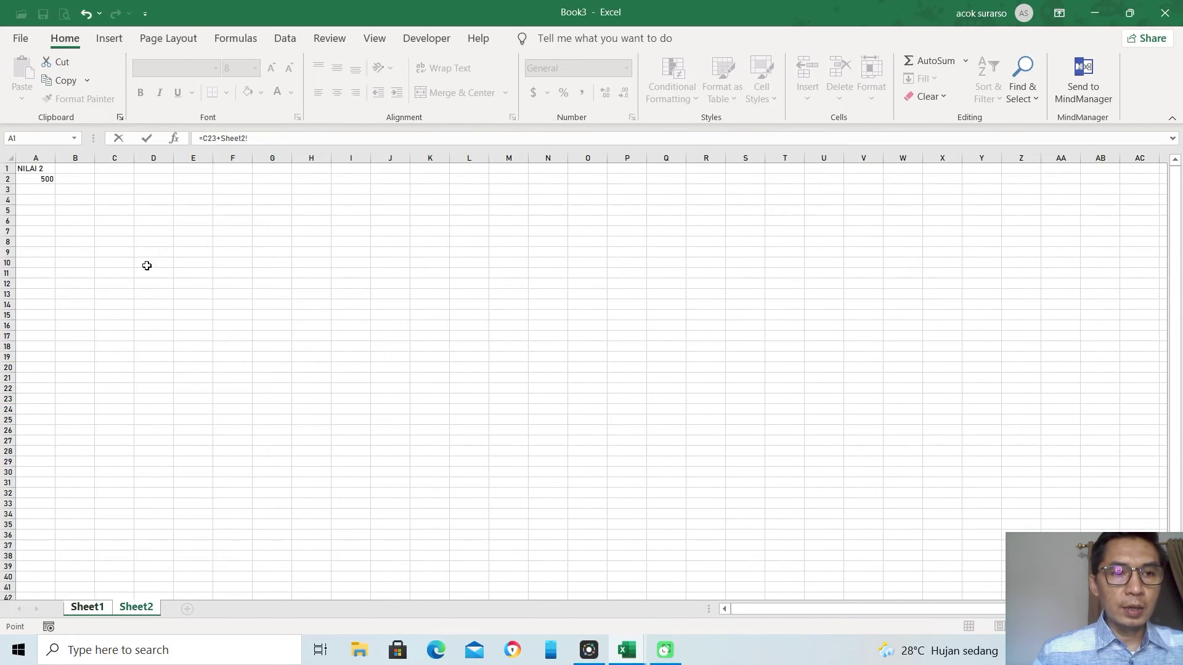
left_click(38, 180)
key("Return")
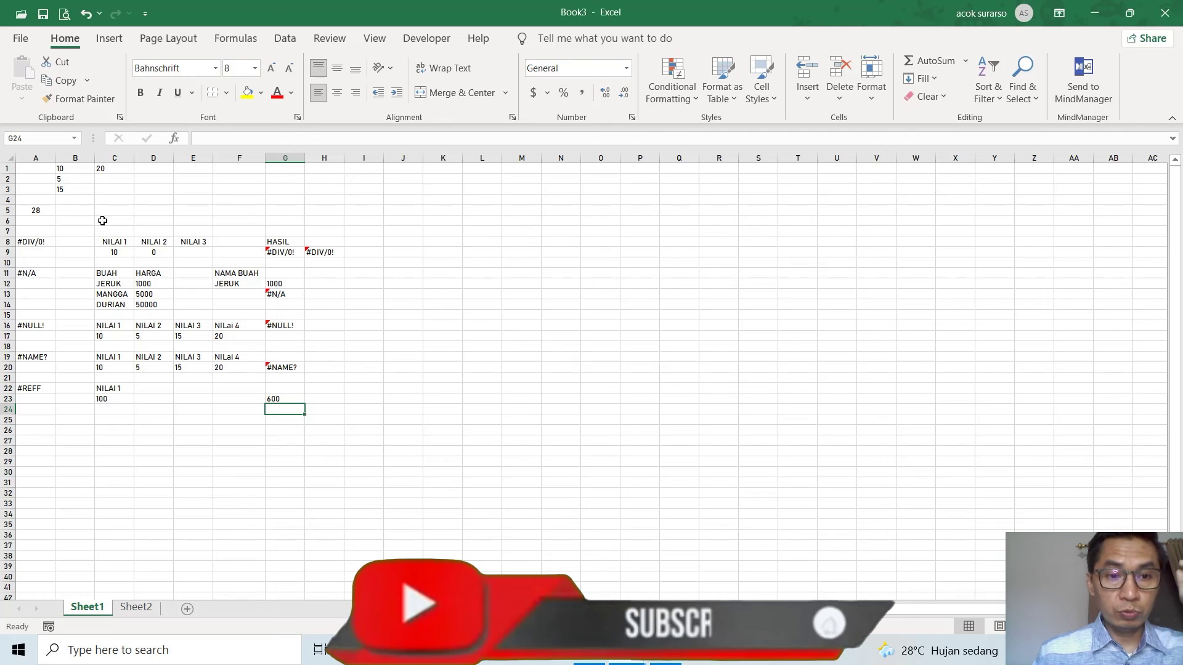
Step: Delete Sheet2 permanently and select G23 on Sheet1 to inspect its formula
left_click(150, 610)
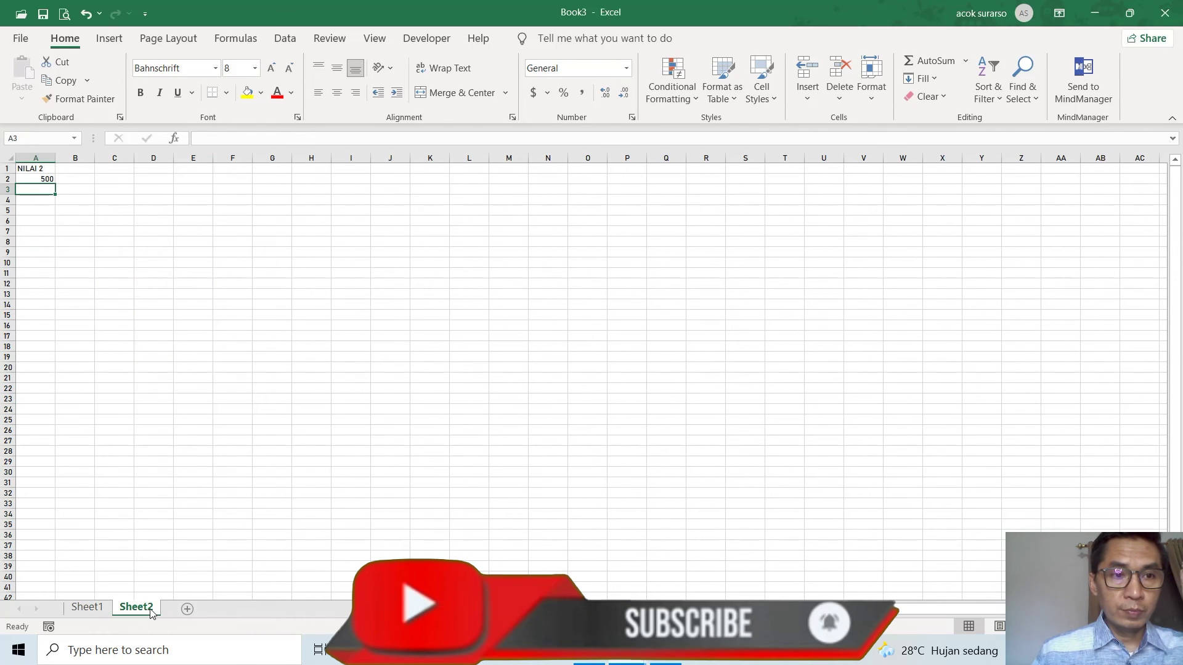
right_click(150, 610)
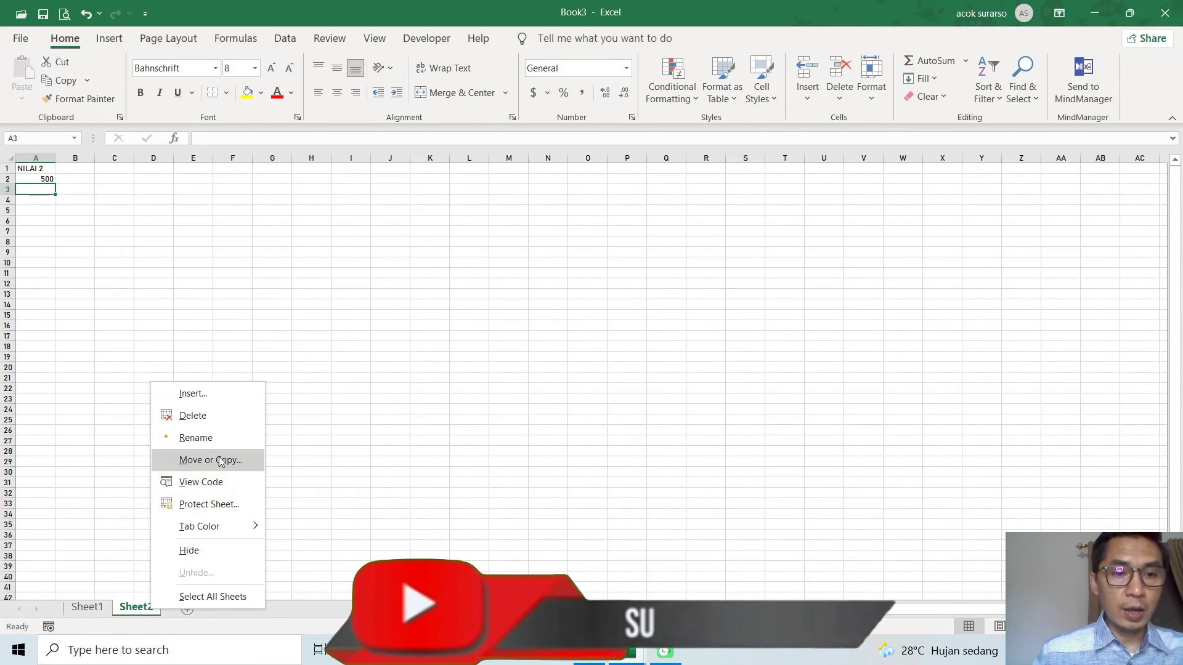
left_click(232, 416)
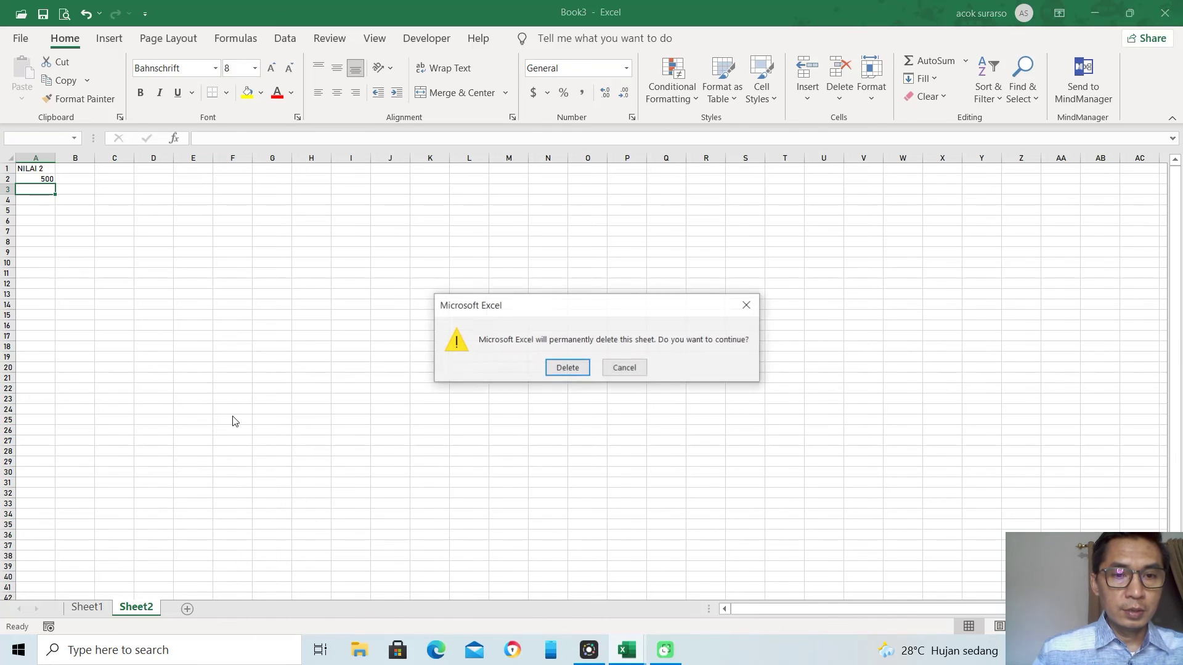
left_click(577, 373)
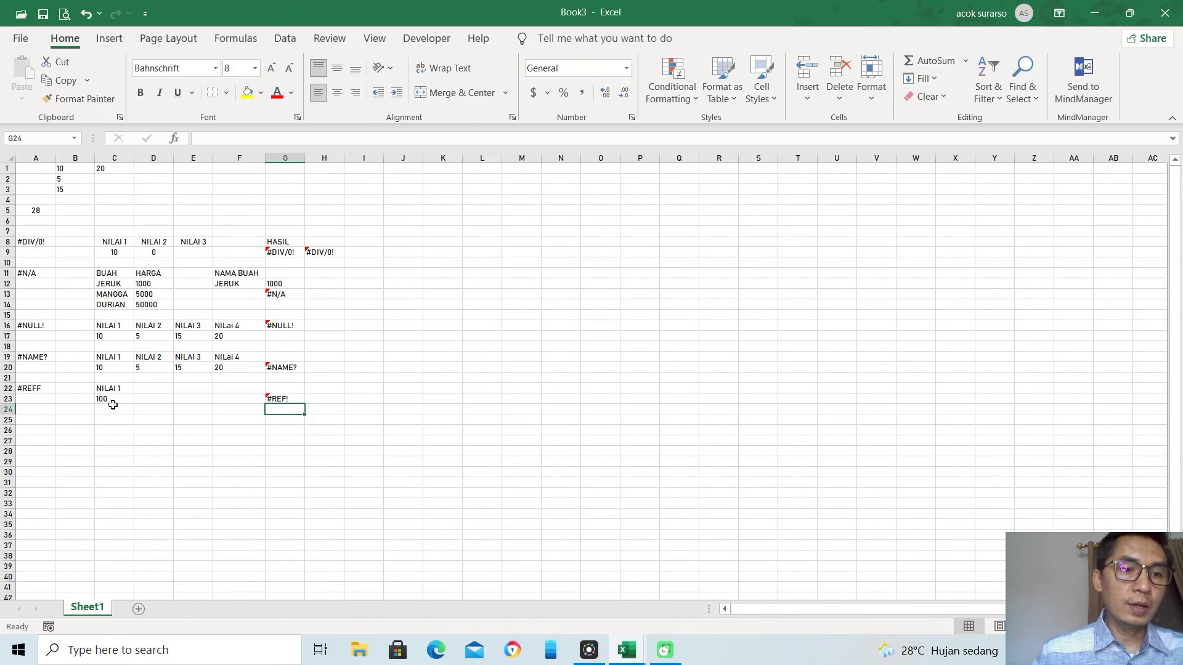
left_click(293, 398)
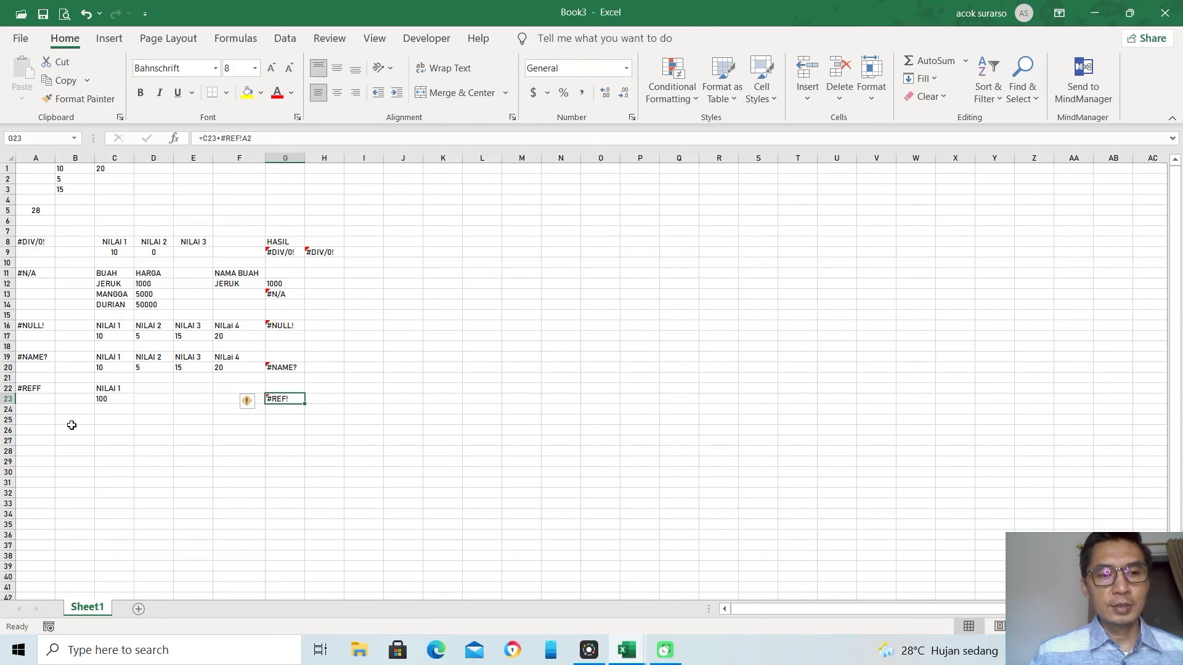
Step: Enter the error label #VALUE in cell A25 as the heading of the next example
left_click(44, 421)
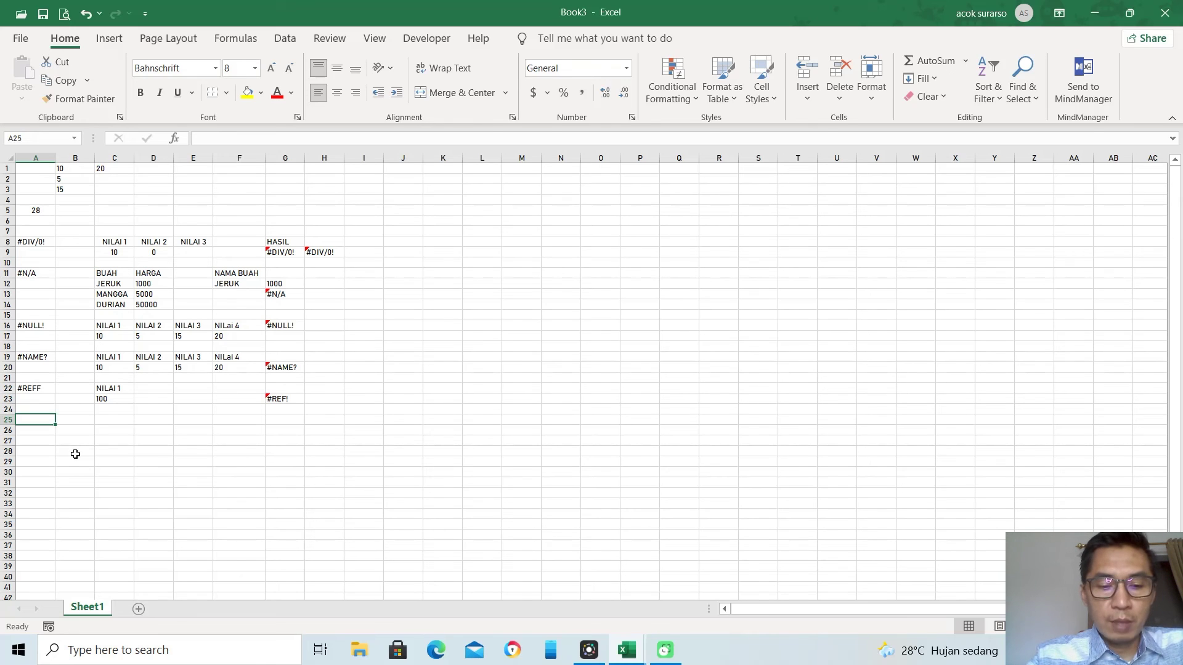
type("#")
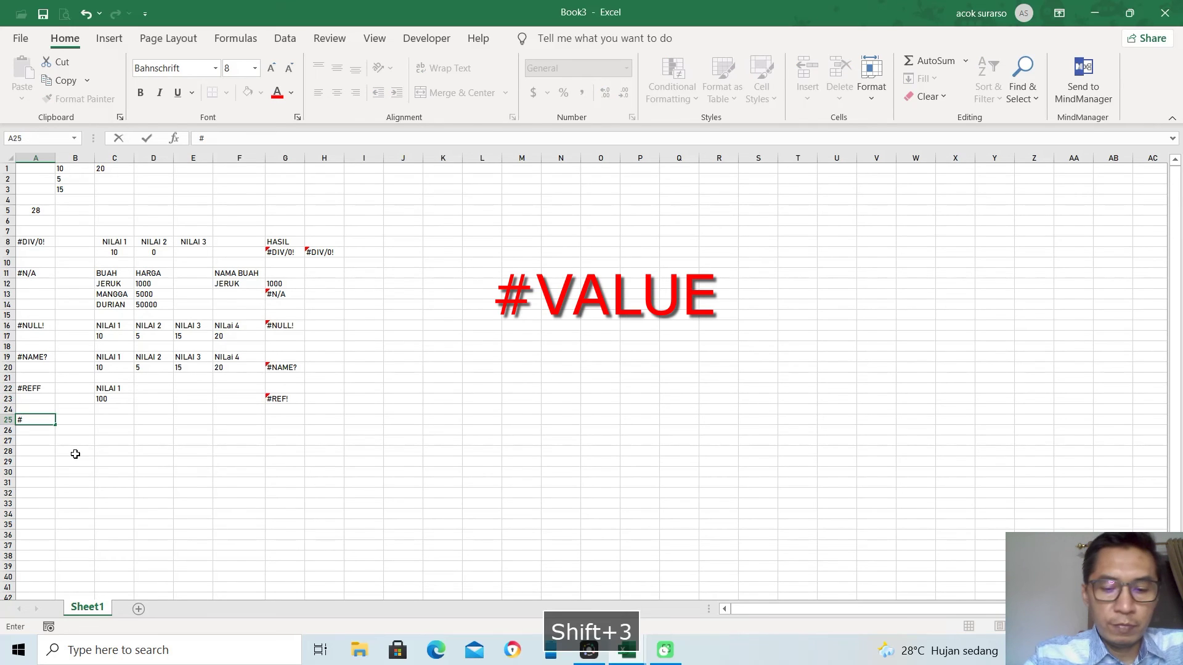
type("VALUE")
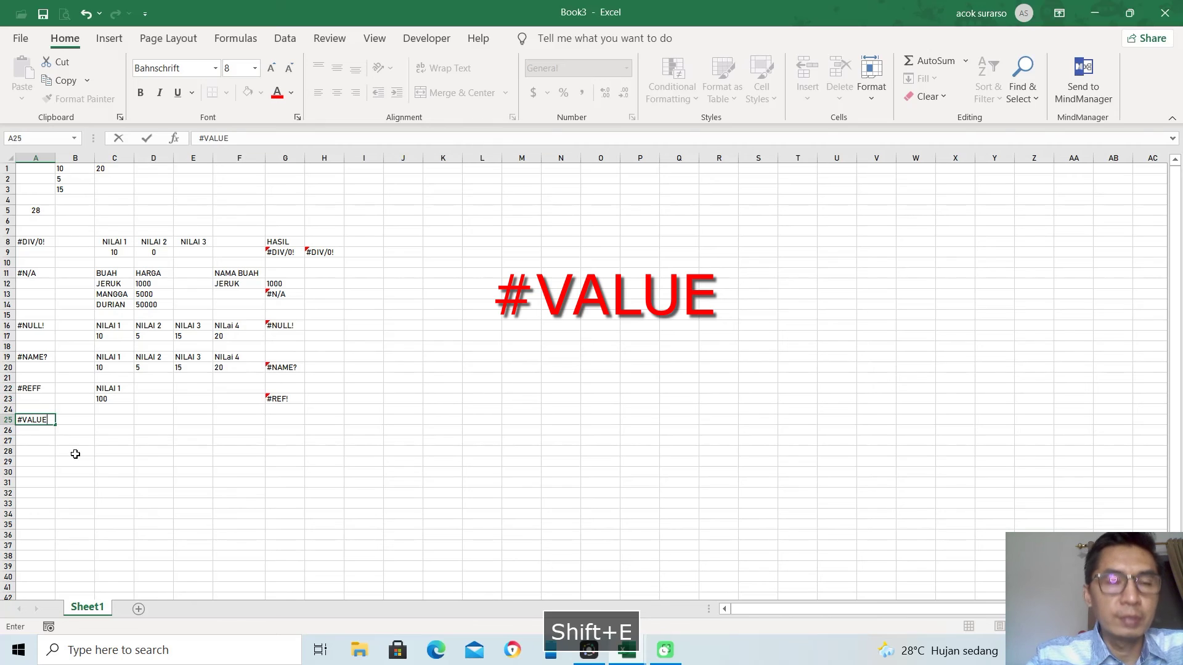
key("Return")
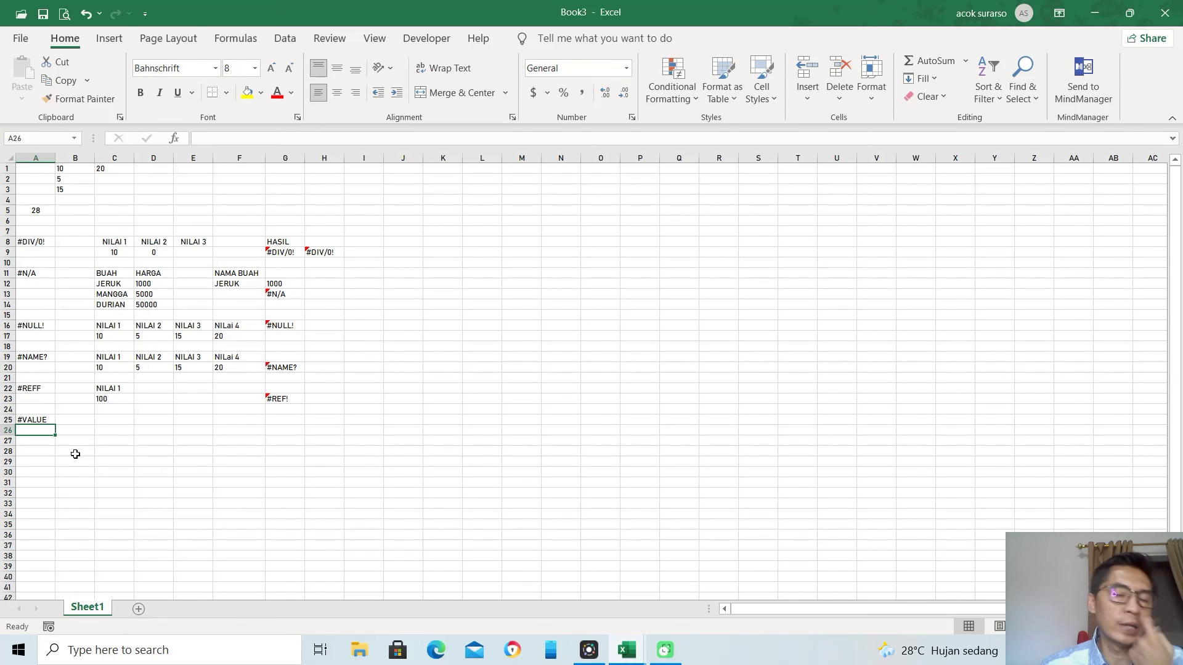
Step: Enter the heading NILAI 1 in C25 with the value 10 beneath it in C26
key("Up")
key("Right")
key("Right")
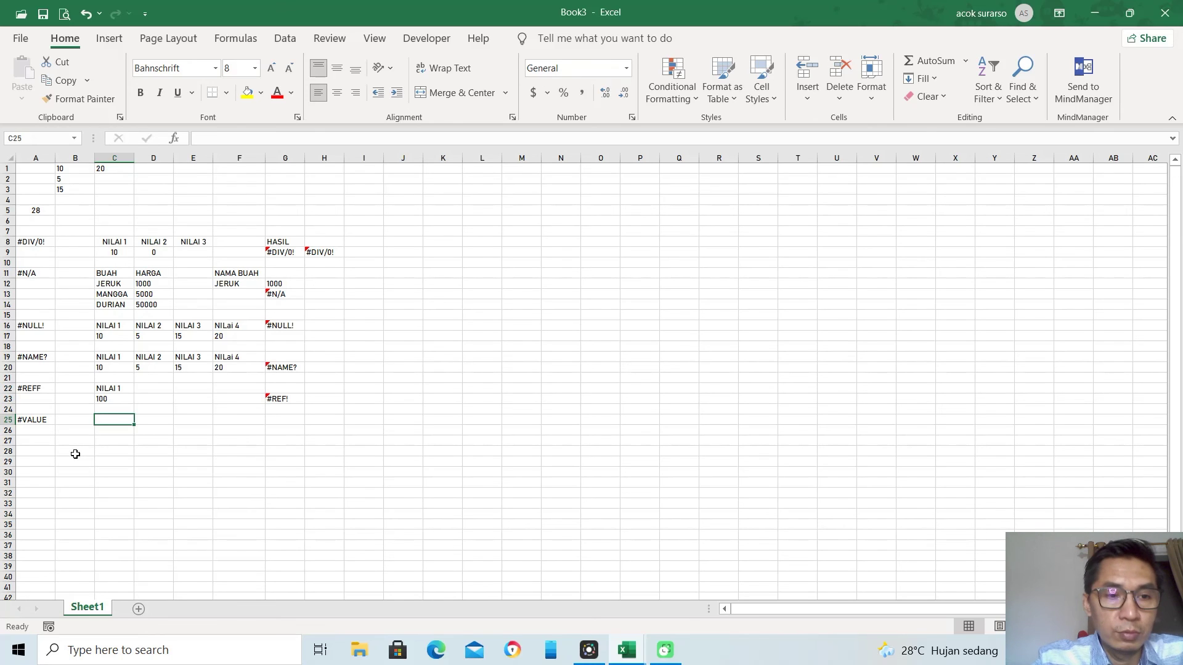
type("NILAI ")
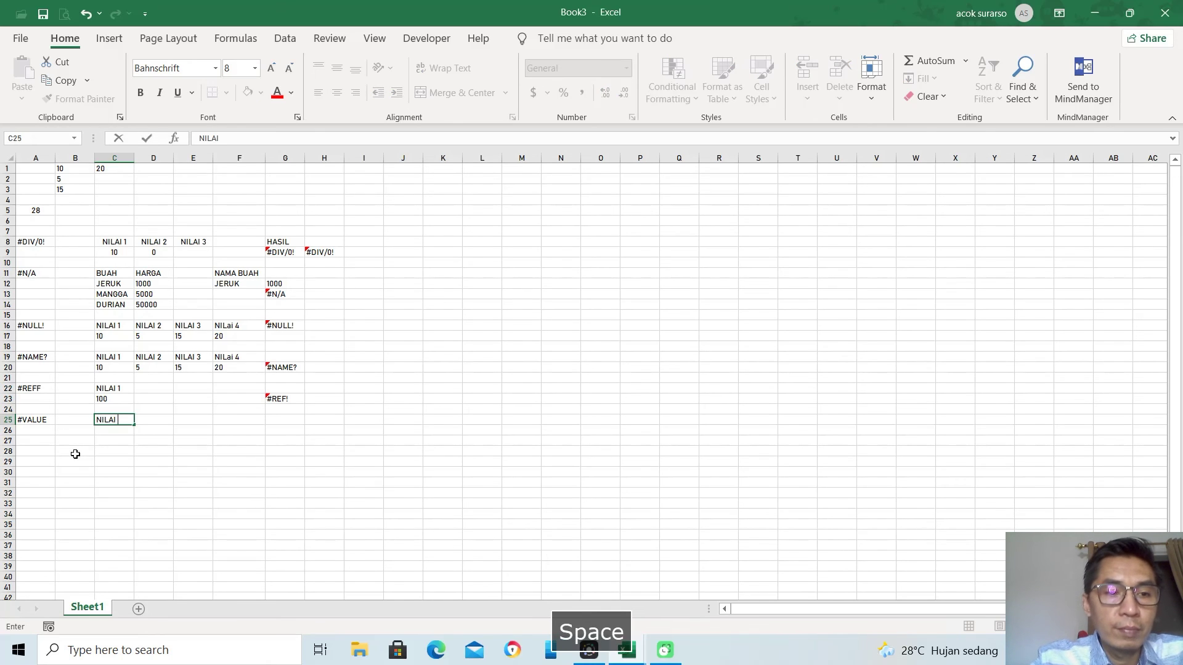
type("1")
key("Return")
type("10")
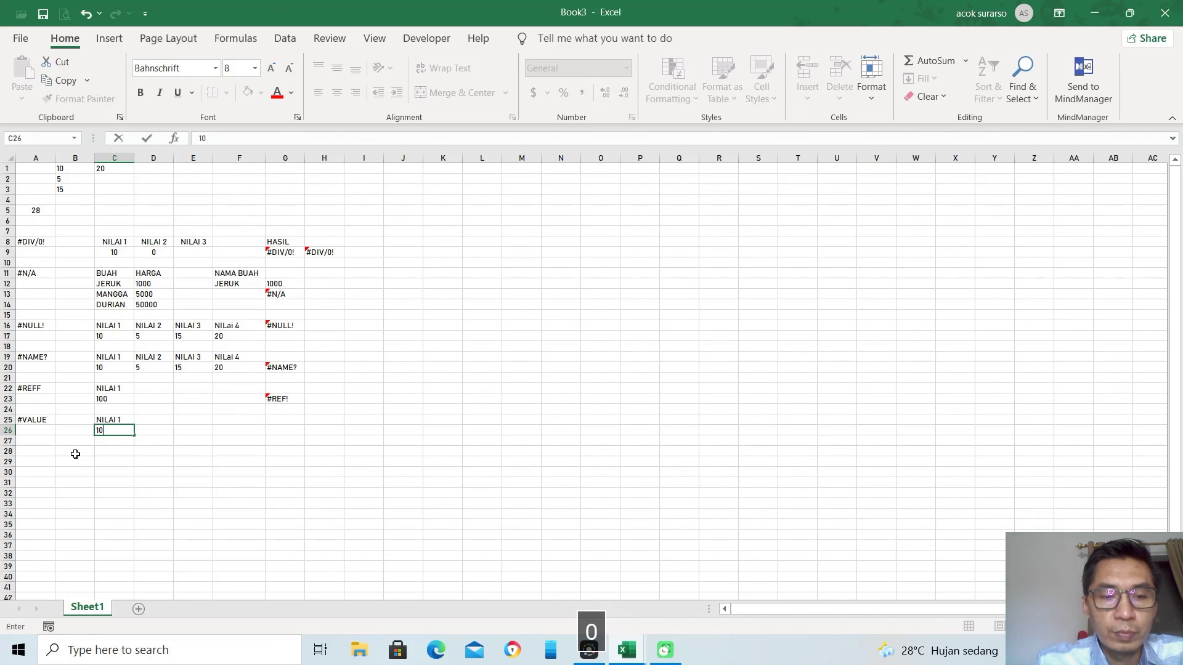
key("Tab")
Step: Enter the heading NILAI 2 in D25 with the value 5 beneath it in D26
key("Up")
type("NILAI 2")
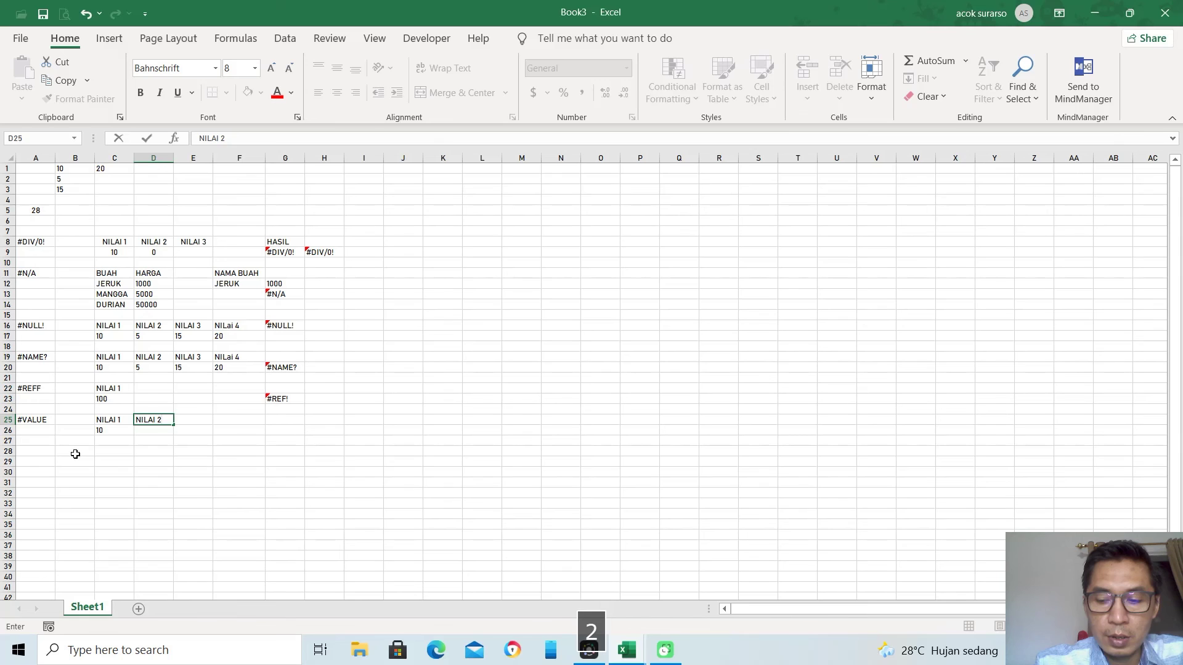
key("Return")
type("5")
key("Right")
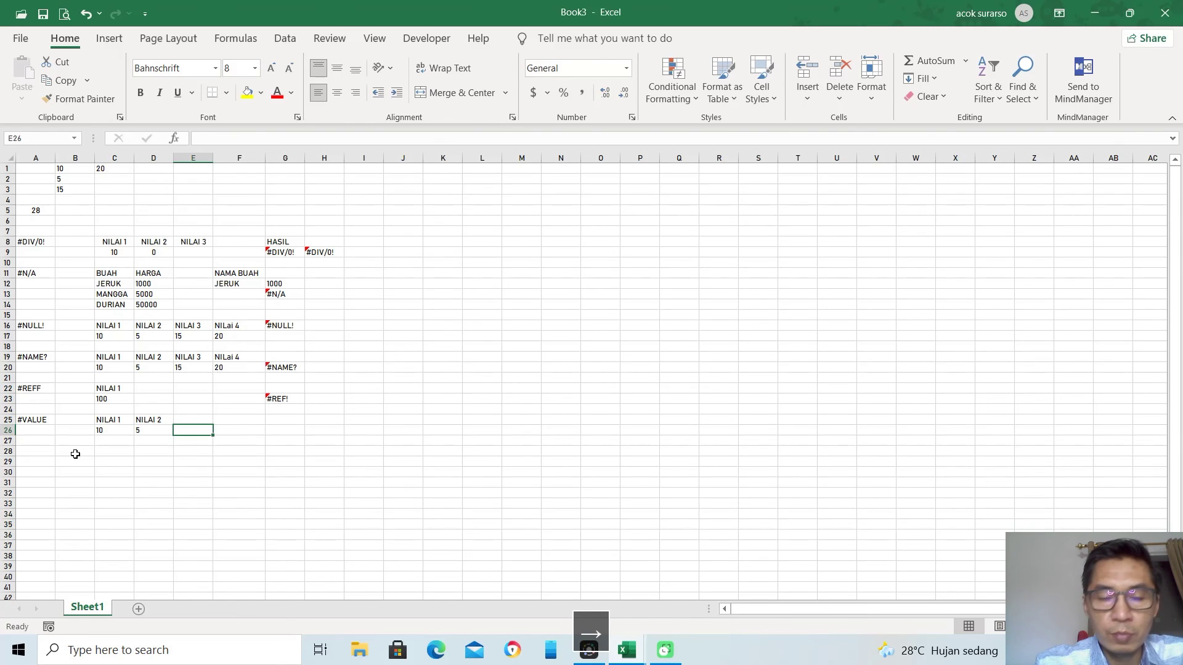
Step: Enter the heading NAMA BUAH in E25 with the text JERUK beneath it in E26
key("Up")
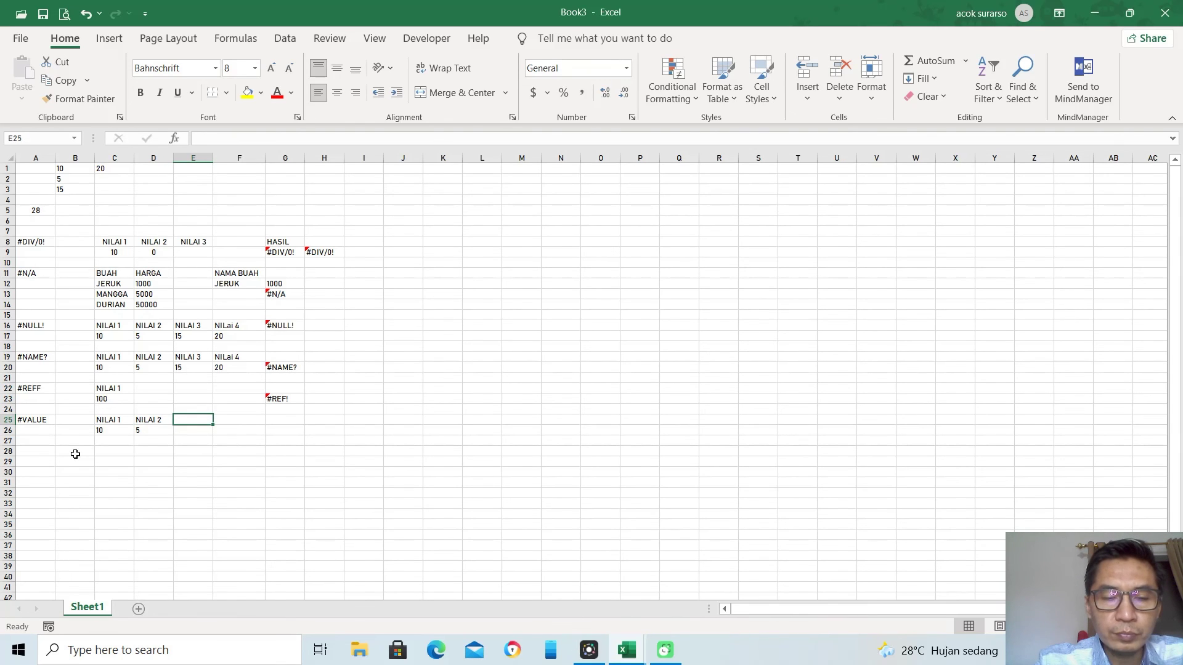
type("NAMA BUAH")
key("Return")
type("JERUK")
key("Right")
Step: Enter the formula =C26+E26 in G26 to add the first number to the fruit name
key("Right")
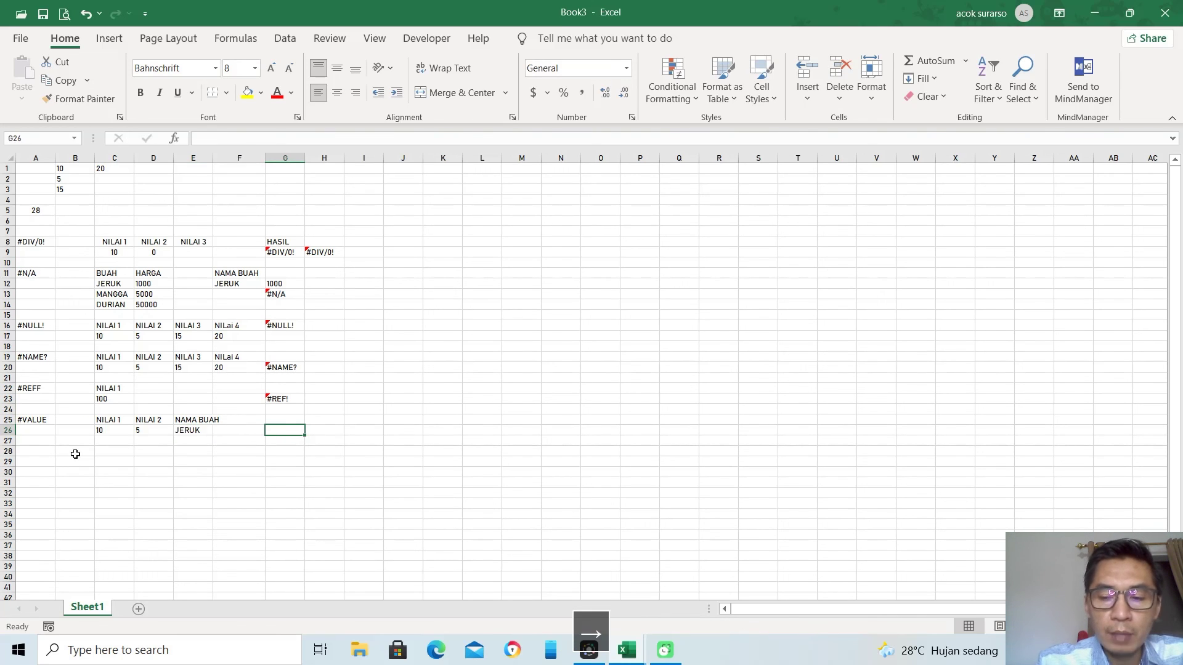
type("=")
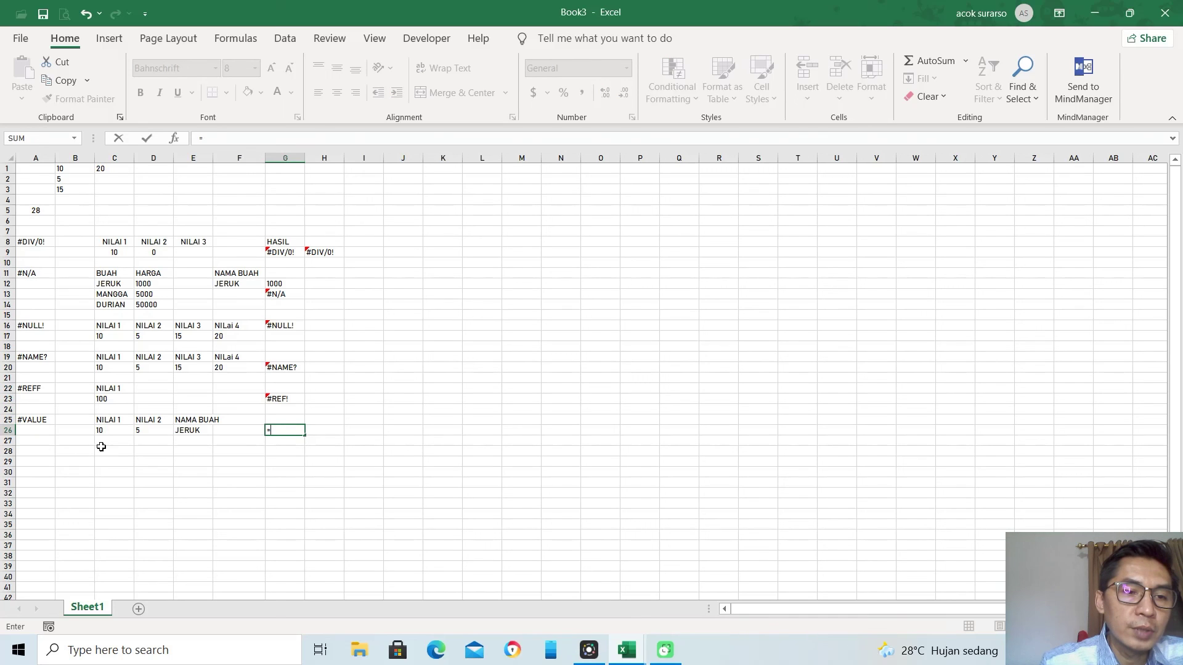
left_click(115, 431)
type("+")
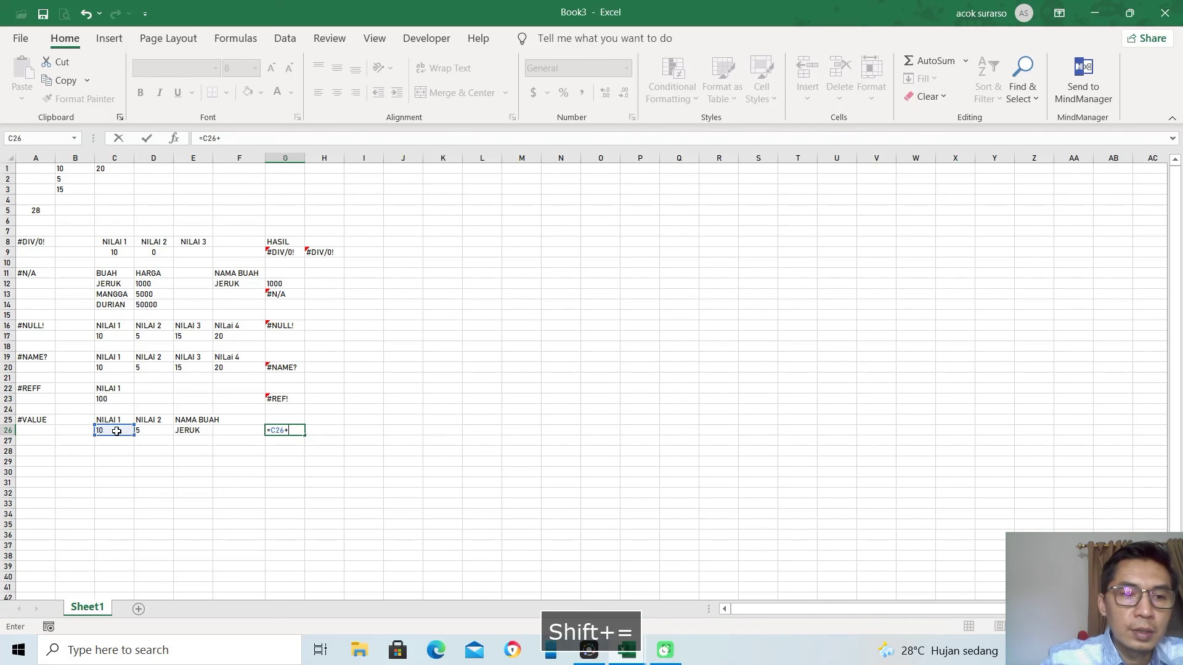
left_click(185, 431)
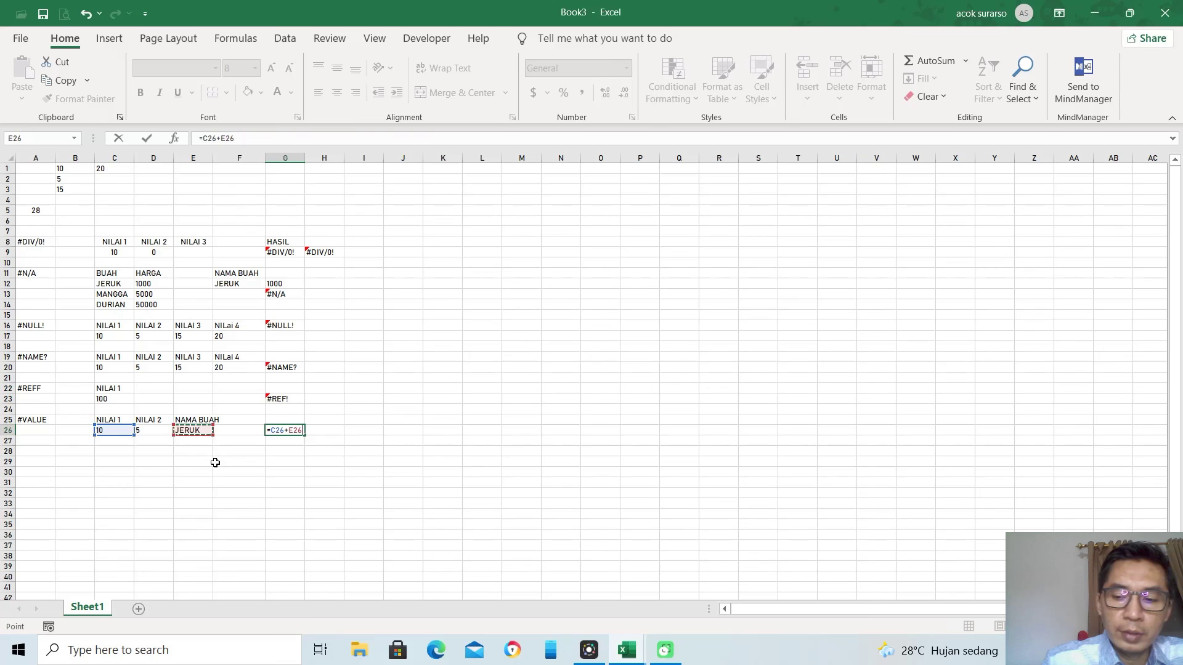
key("Return")
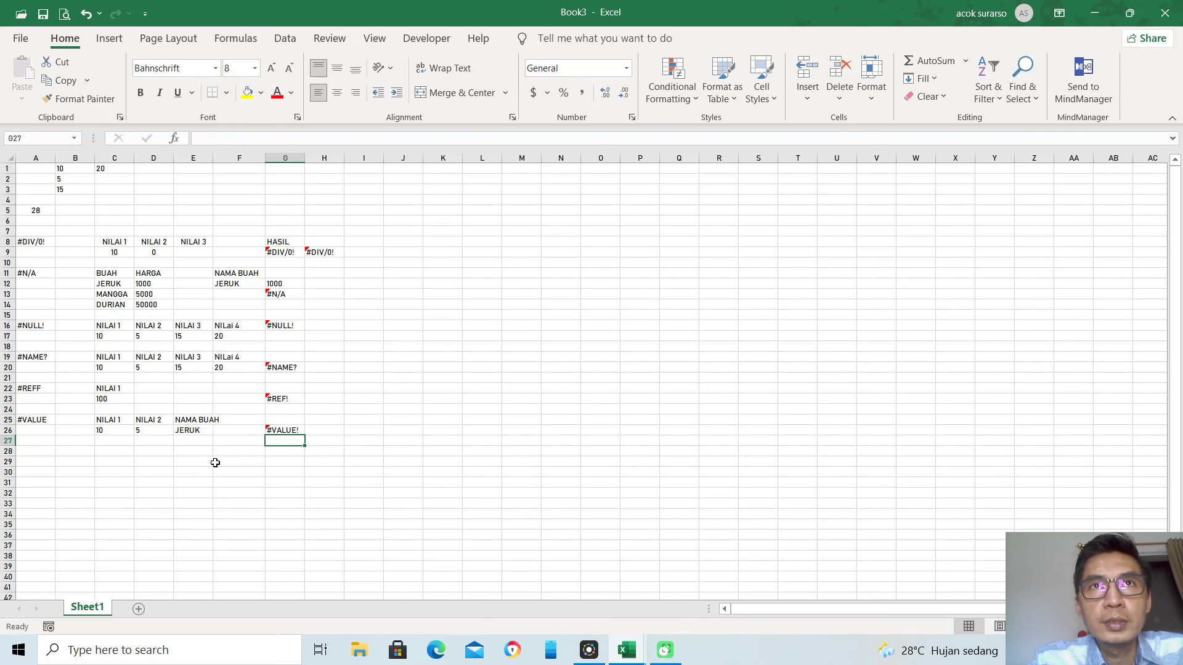